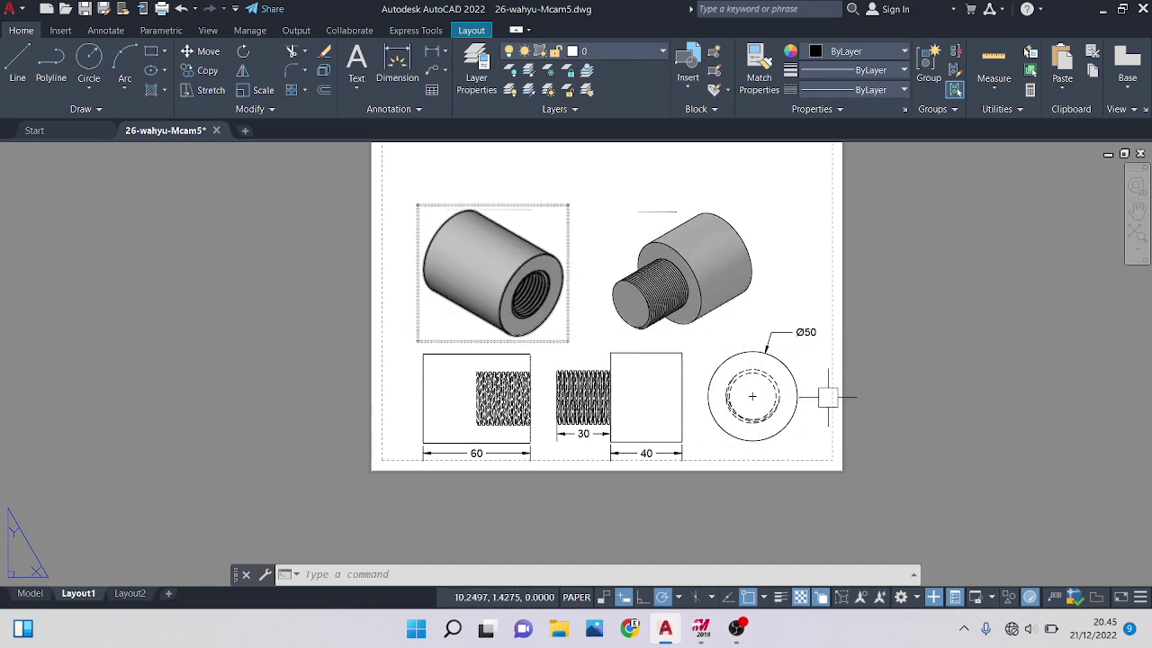
Examine the dimensioned drawing of the two threaded parts and switch to Mastercam
{"action": "middle_click_drag", "start_coordinate": [884, 319], "coordinate": [877, 369]}
{"action": "scroll", "coordinate": [877, 369], "scroll_direction": "up", "scroll_amount": 2}
{"action": "scroll", "coordinate": [882, 362], "scroll_direction": "down", "scroll_amount": 2}
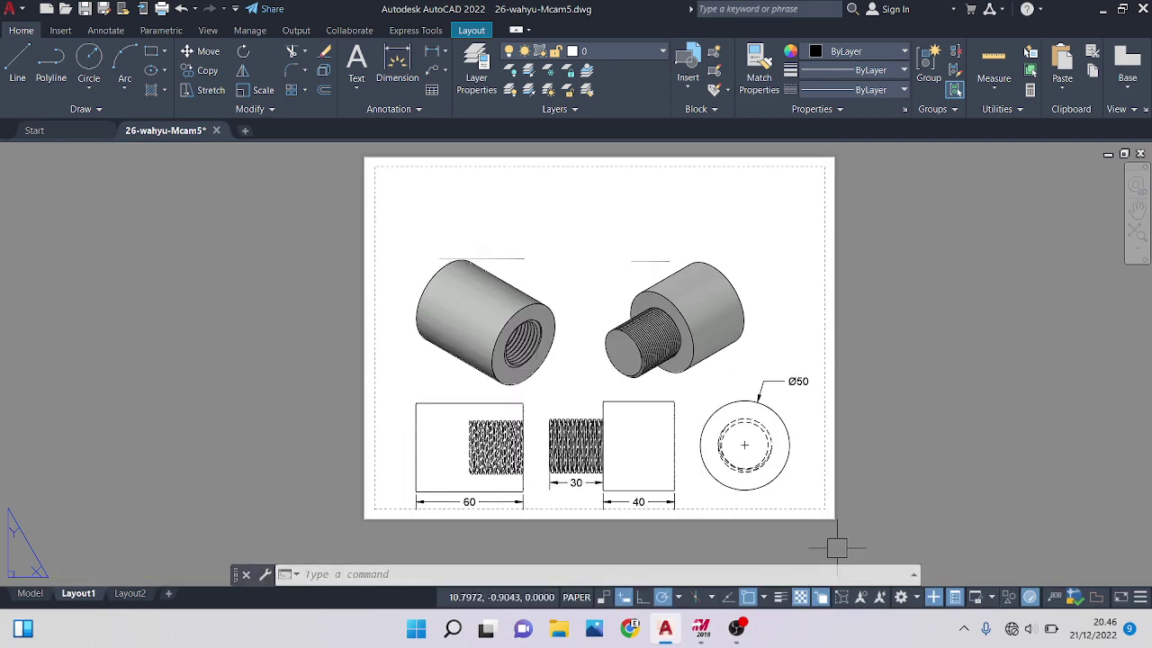
{"action": "left_click", "coordinate": [703, 628]}
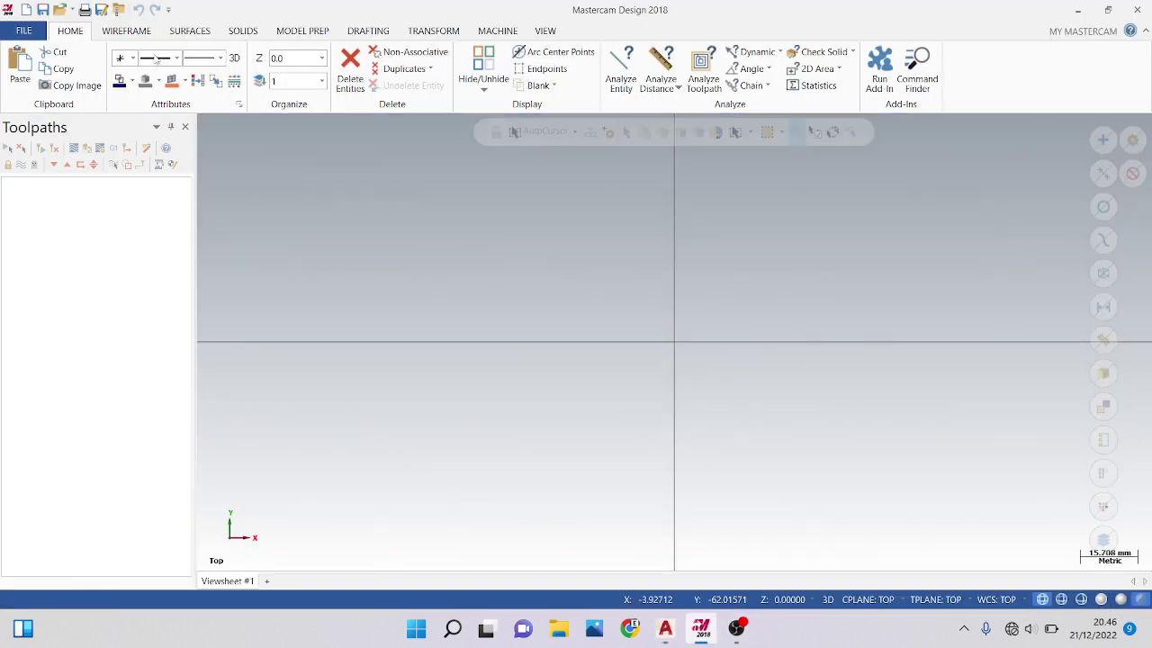
Draw a 15 mm vertical line upward from the origin with Line Endpoints
{"action": "left_click", "coordinate": [126, 31]}
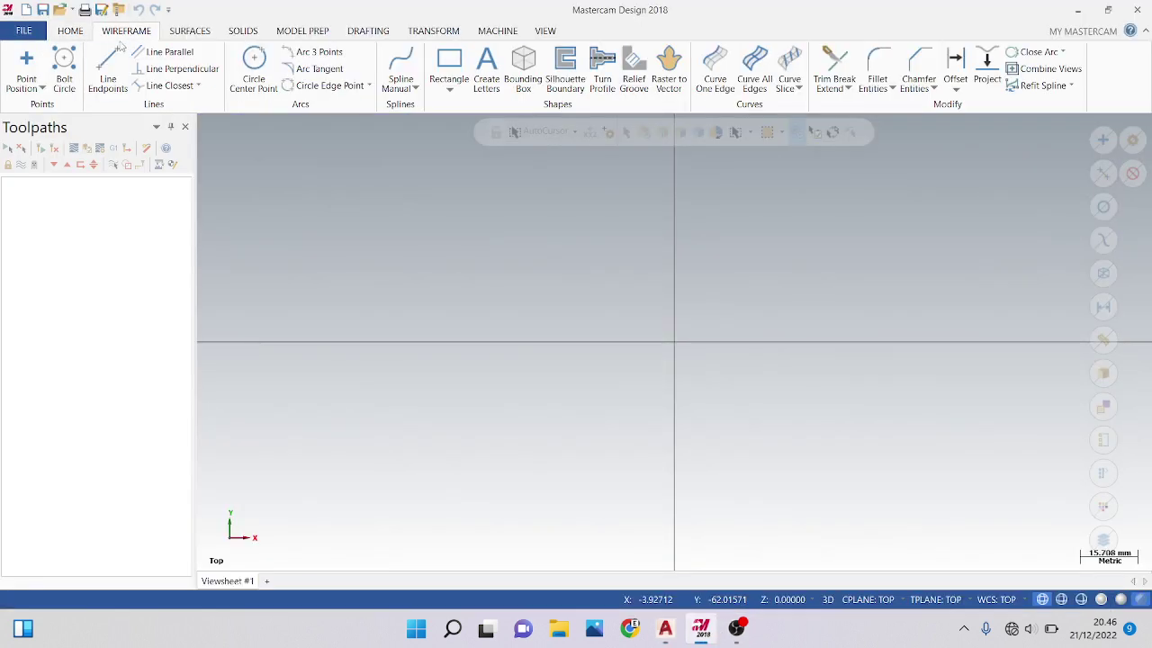
{"action": "left_click", "coordinate": [107, 73]}
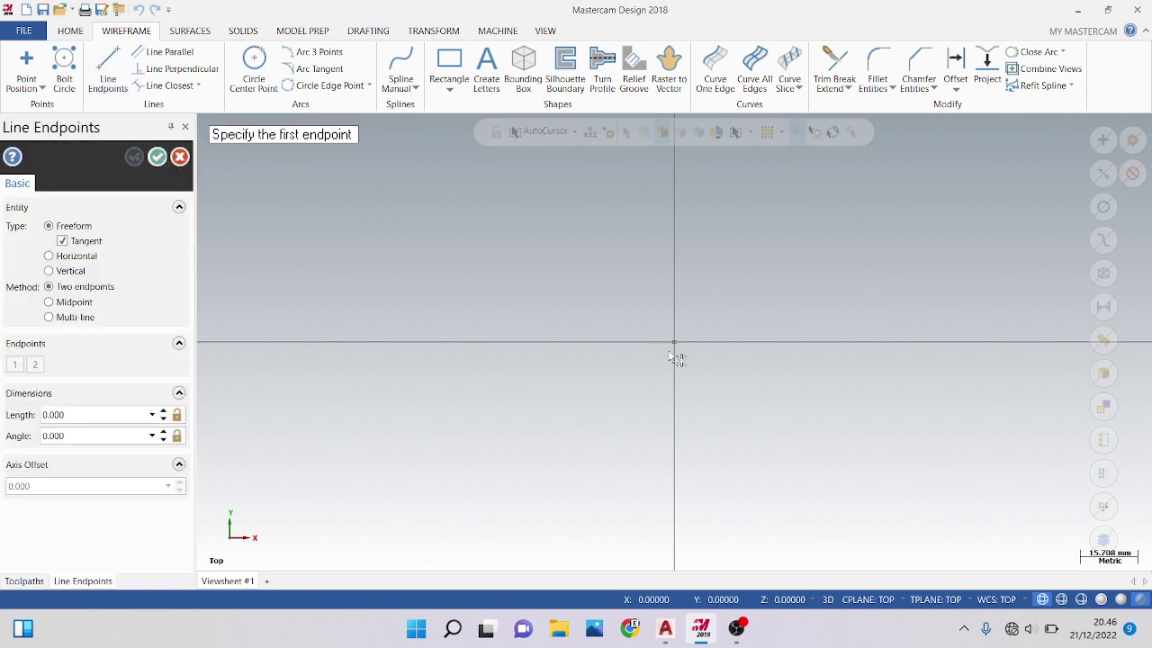
{"action": "left_click", "coordinate": [675, 342]}
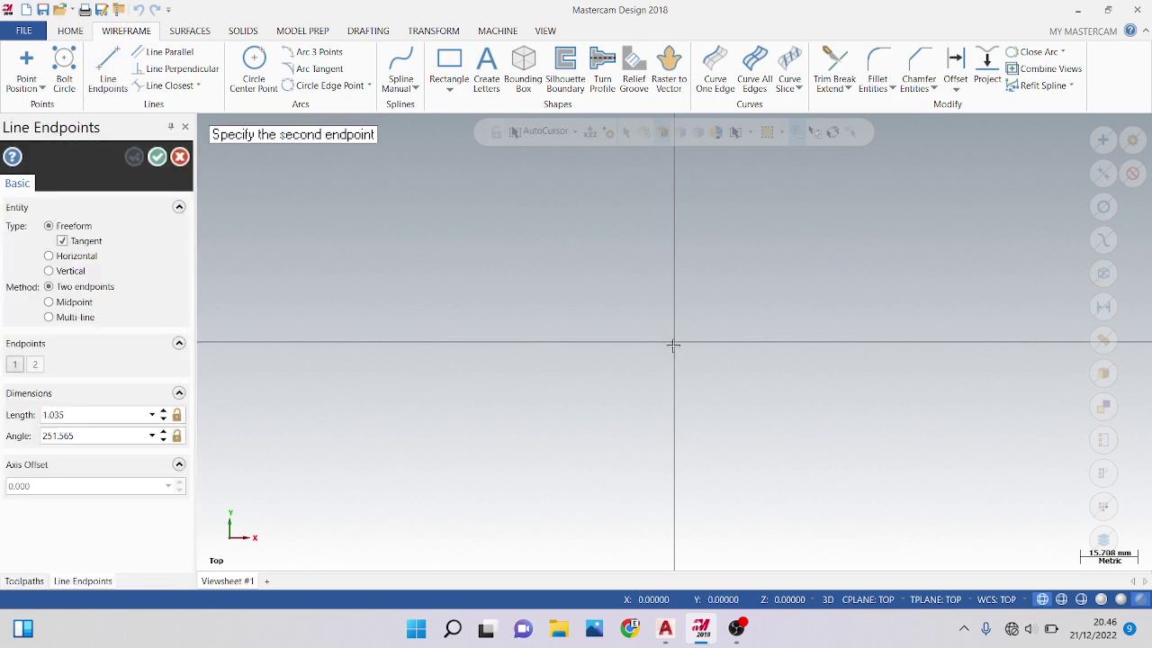
{"action": "left_click", "coordinate": [674, 245]}
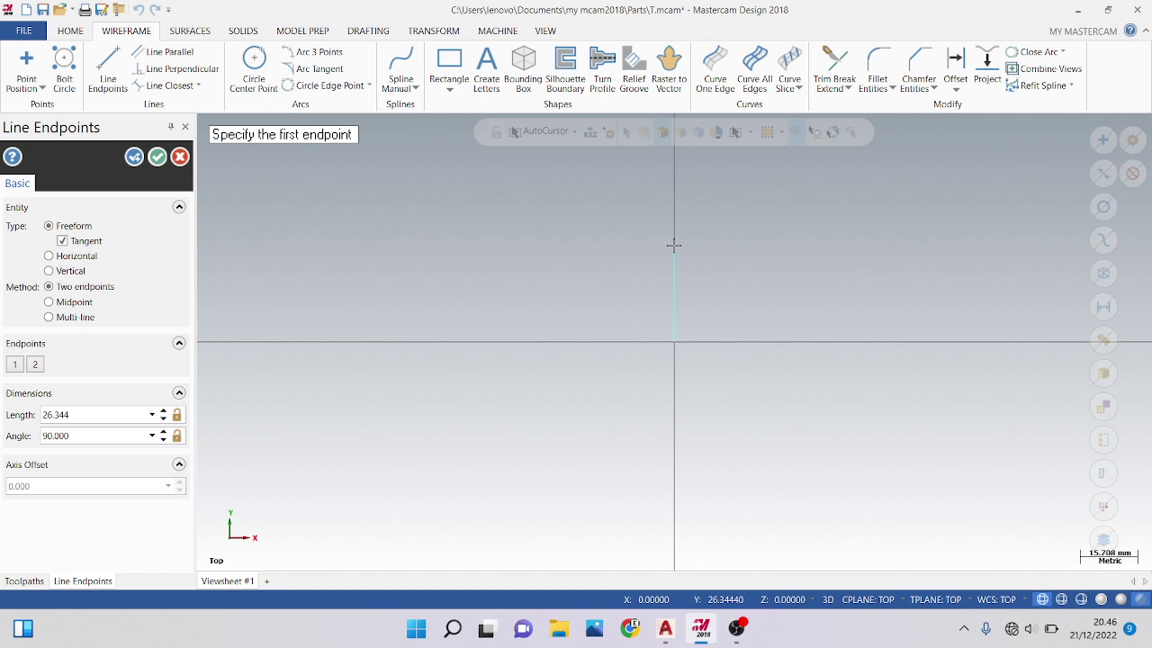
{"action": "key", "text": "Tab"}
{"action": "type", "text": "15"}
{"action": "key", "text": "Return"}
{"action": "left_click", "coordinate": [674, 286]}
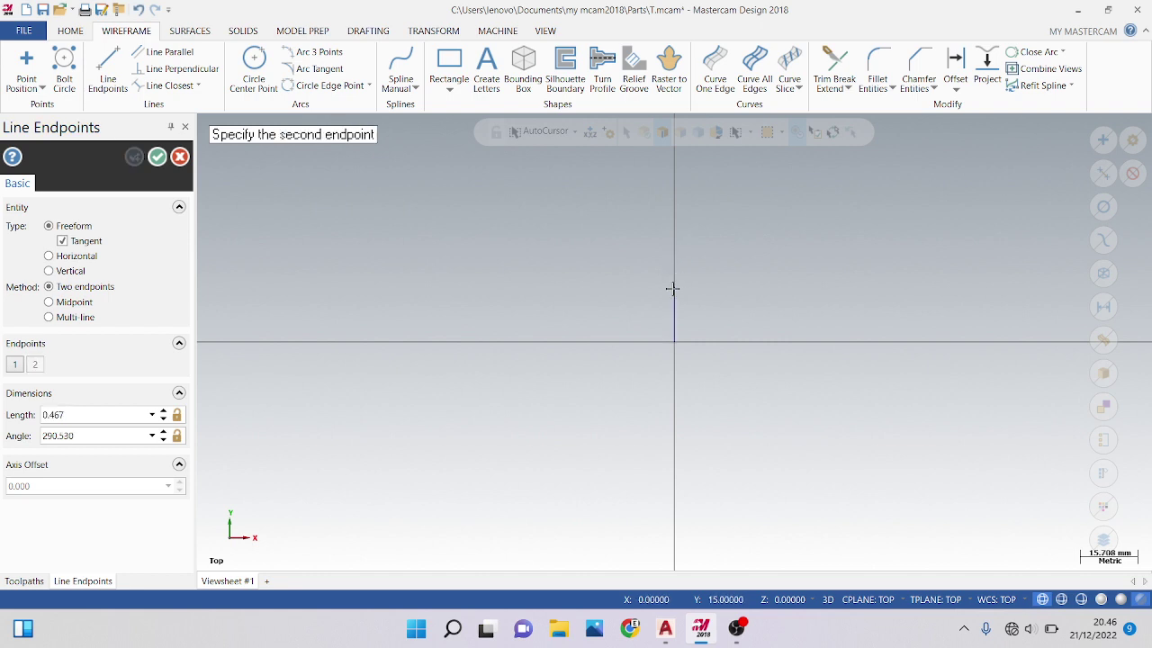
{"action": "left_click", "coordinate": [514, 286]}
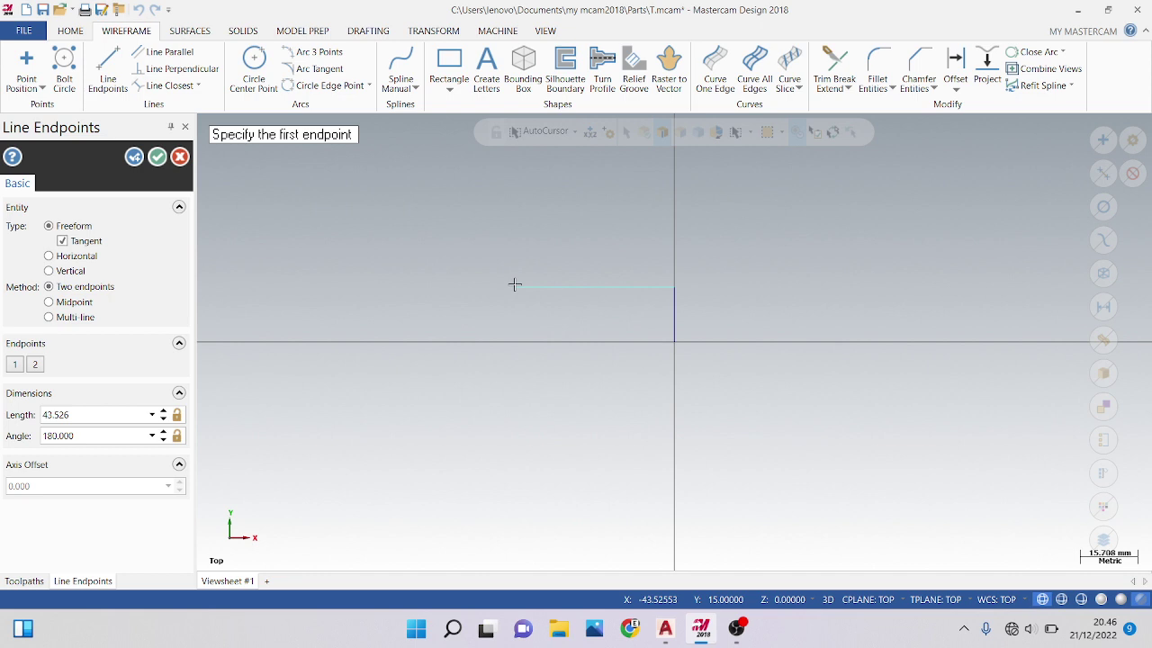
{"action": "type", "text": "3"}
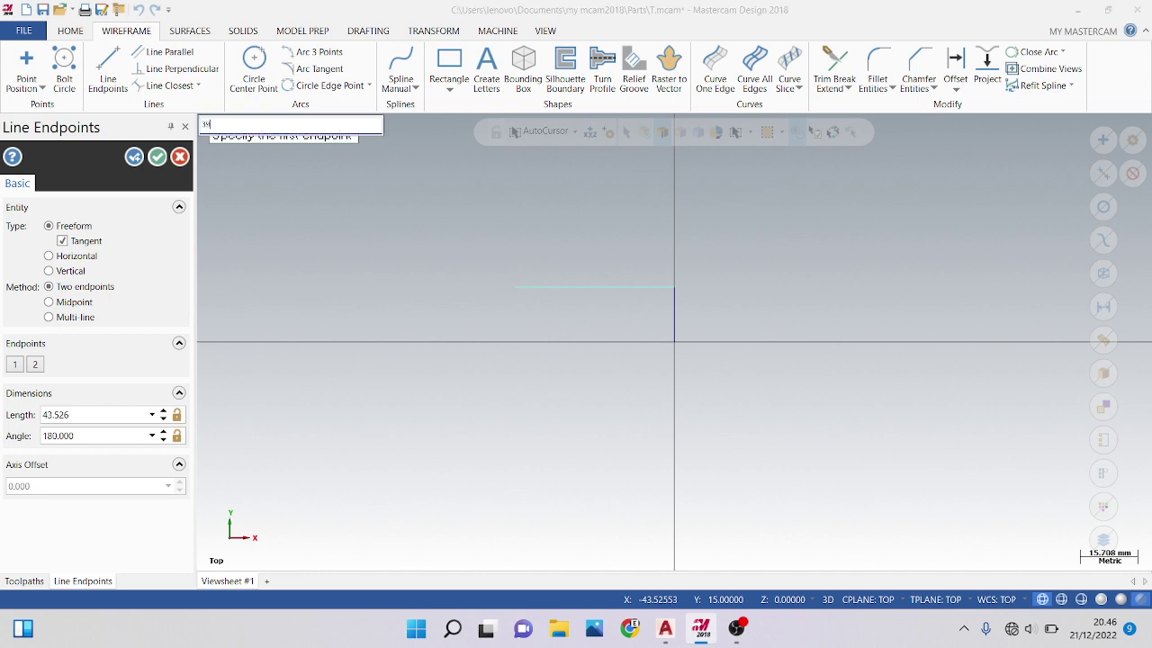
{"action": "type", "text": "0,15"}
{"action": "key", "text": "Return"}
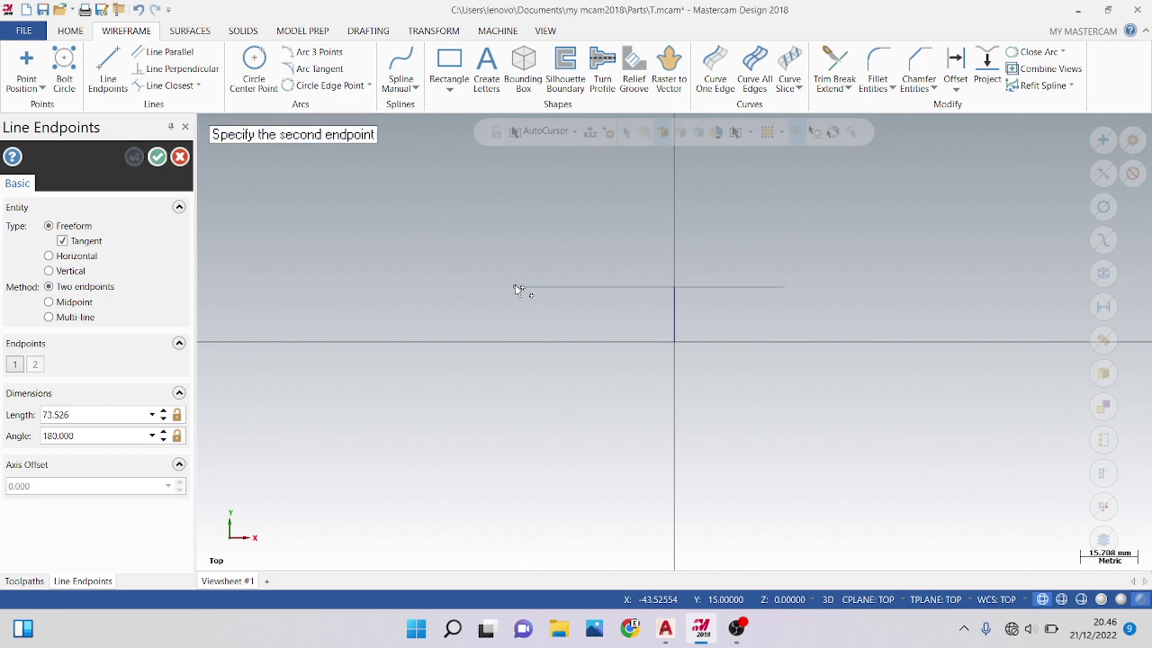
{"action": "left_click", "coordinate": [515, 287]}
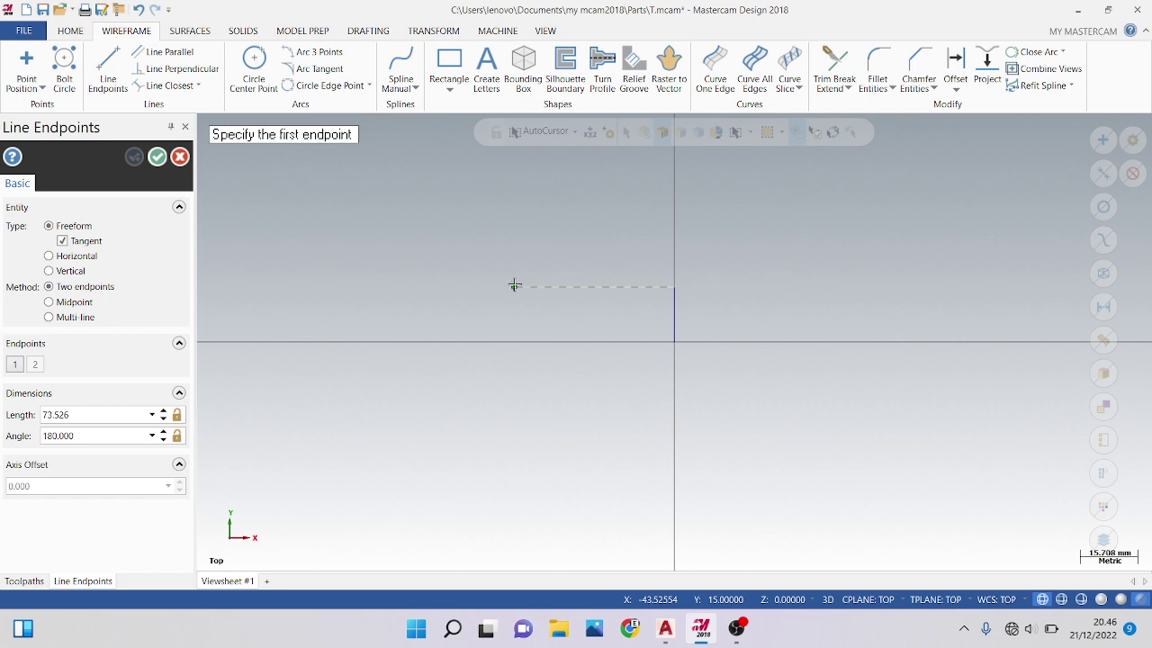
{"action": "key", "text": "Escape"}
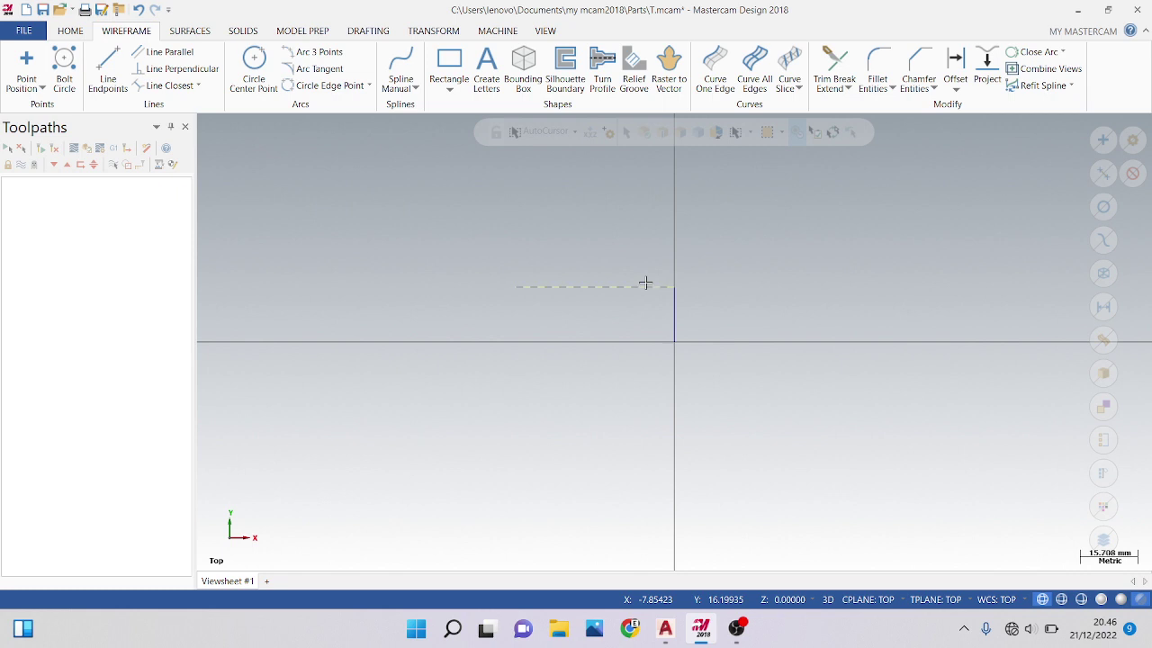
{"action": "left_click_drag", "start_coordinate": [684, 220], "coordinate": [580, 295]}
Draw a 30 mm horizontal line in the negative X direction from the upper end of the 15 mm vertical line
{"action": "left_click", "coordinate": [108, 70]}
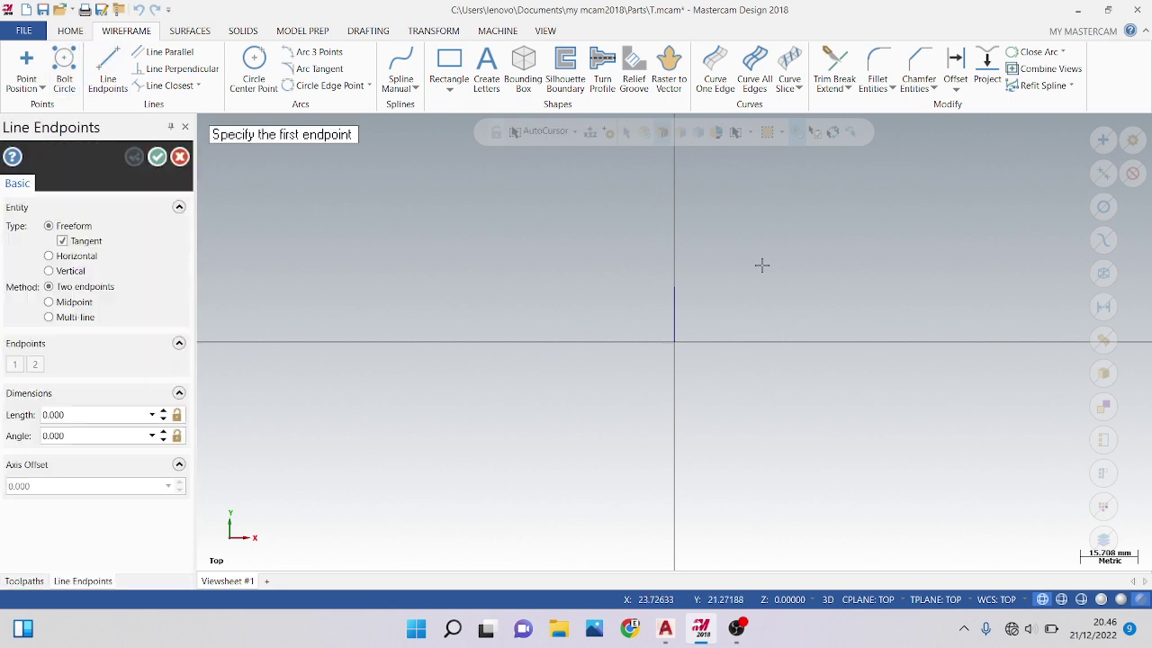
{"action": "left_click", "coordinate": [674, 286]}
{"action": "left_click", "coordinate": [476, 287]}
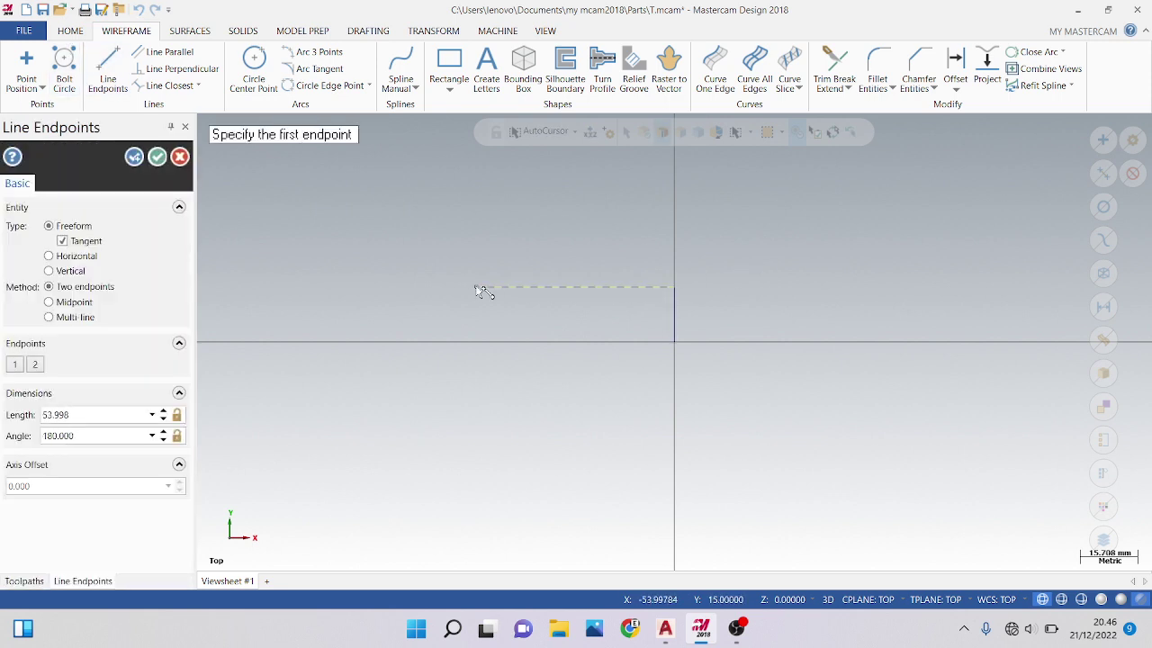
{"action": "key", "text": "Tab"}
{"action": "type", "text": "30"}
{"action": "key", "text": "Return"}
Draw a 10 mm vertical line upward from the free end of the 30 mm line to form the shoulder
{"action": "left_click", "coordinate": [568, 287]}
{"action": "left_click", "coordinate": [568, 241]}
{"action": "type", "text": "l10"}
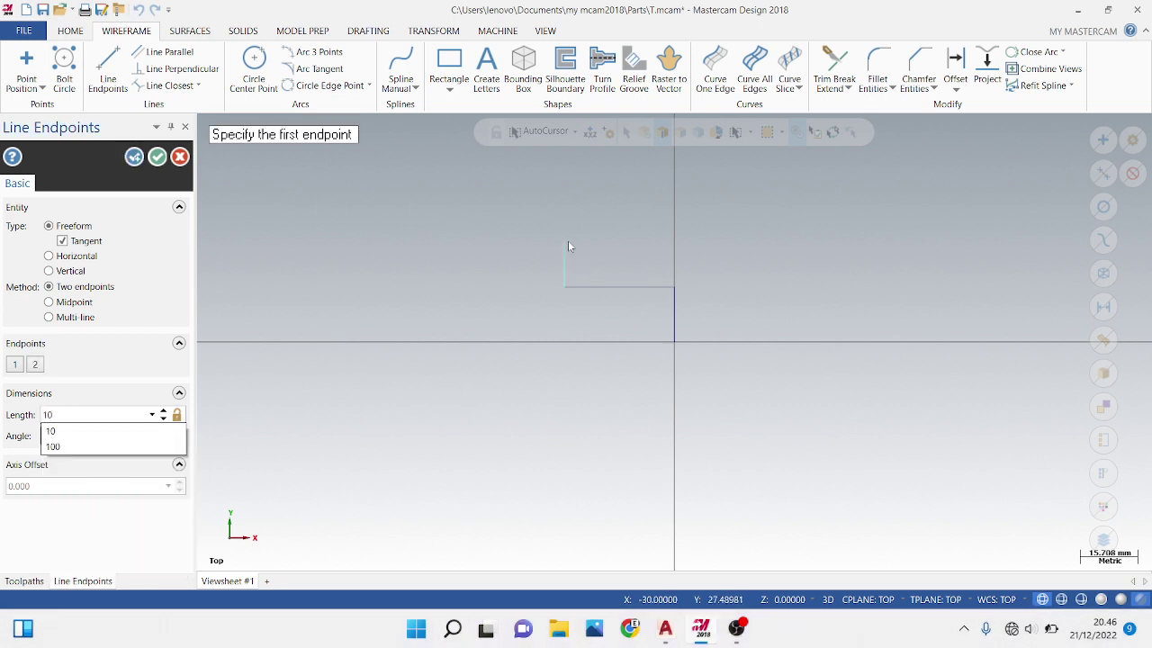
{"action": "key", "text": "Return"}
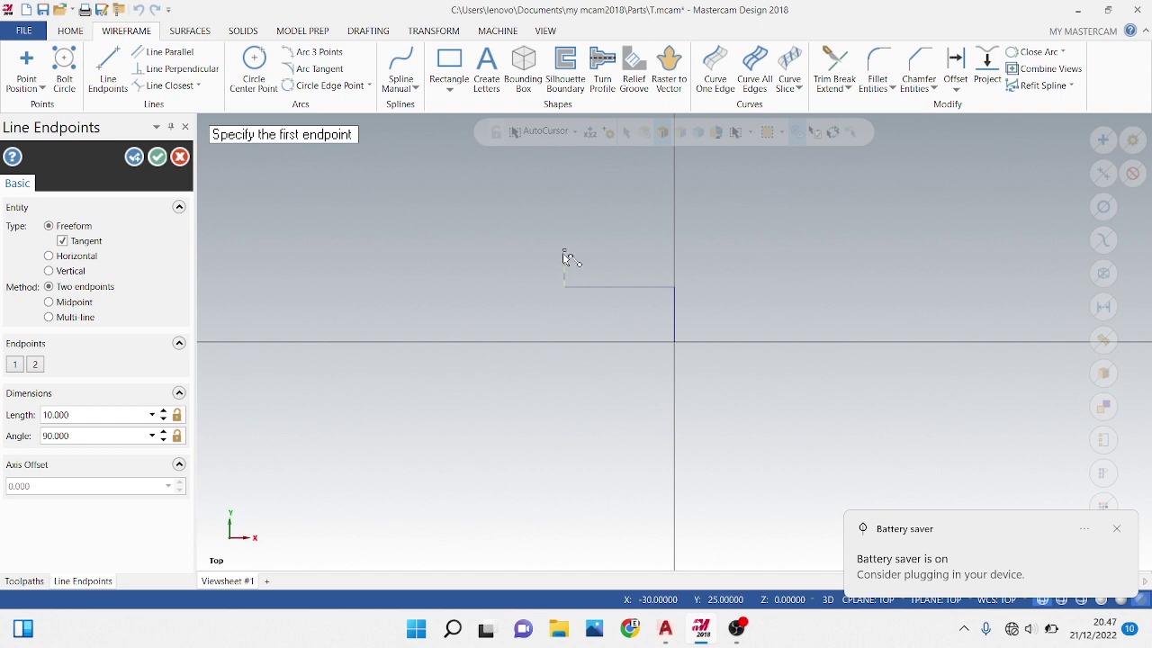
Complete the stepped profile with a 40 mm horizontal line running outward from the shoulder's upper end, away from the origin
{"action": "left_click", "coordinate": [564, 252]}
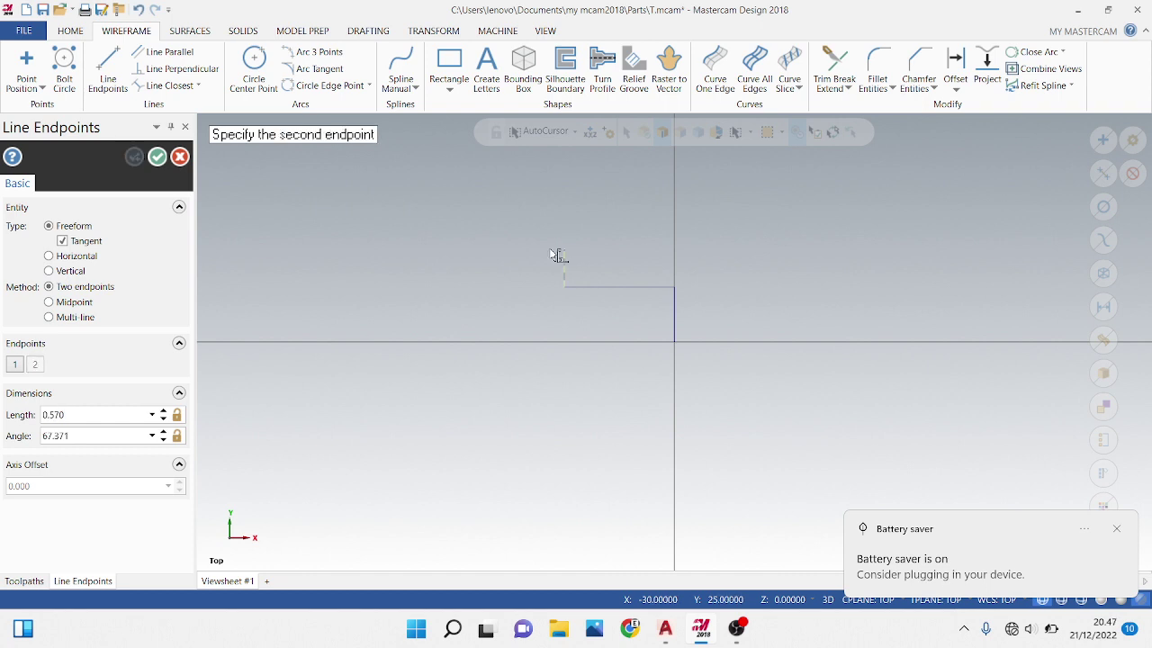
{"action": "left_click", "coordinate": [451, 252]}
{"action": "type", "text": "l"}
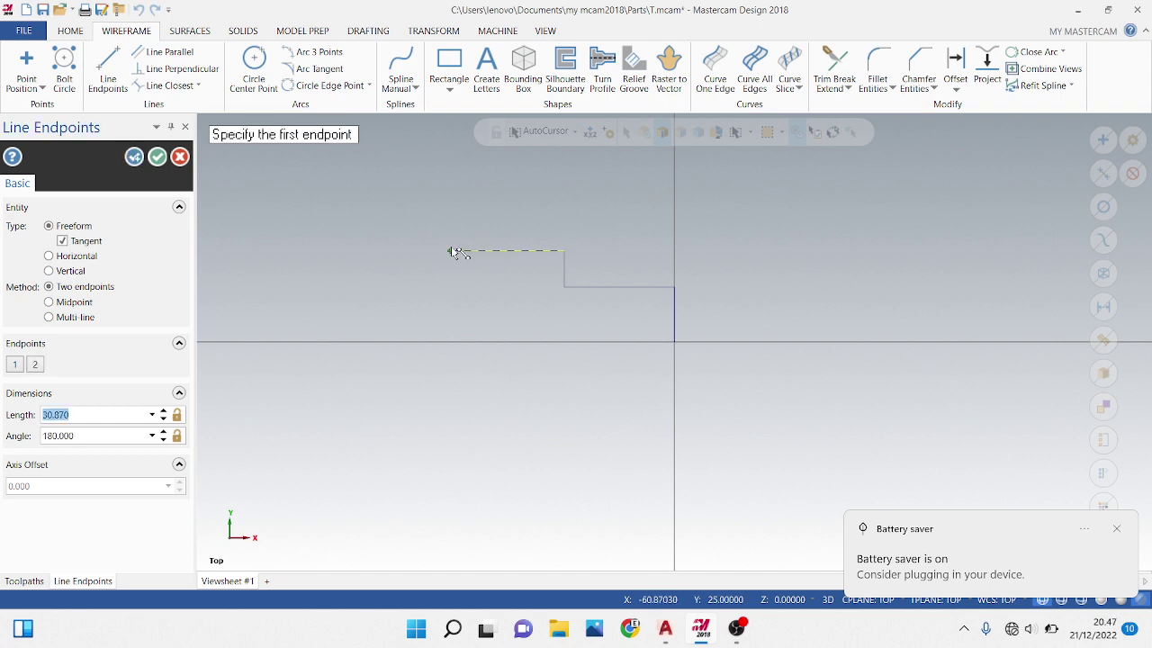
{"action": "type", "text": "40"}
{"action": "key", "text": "Return"}
{"action": "left_click", "coordinate": [157, 158]}
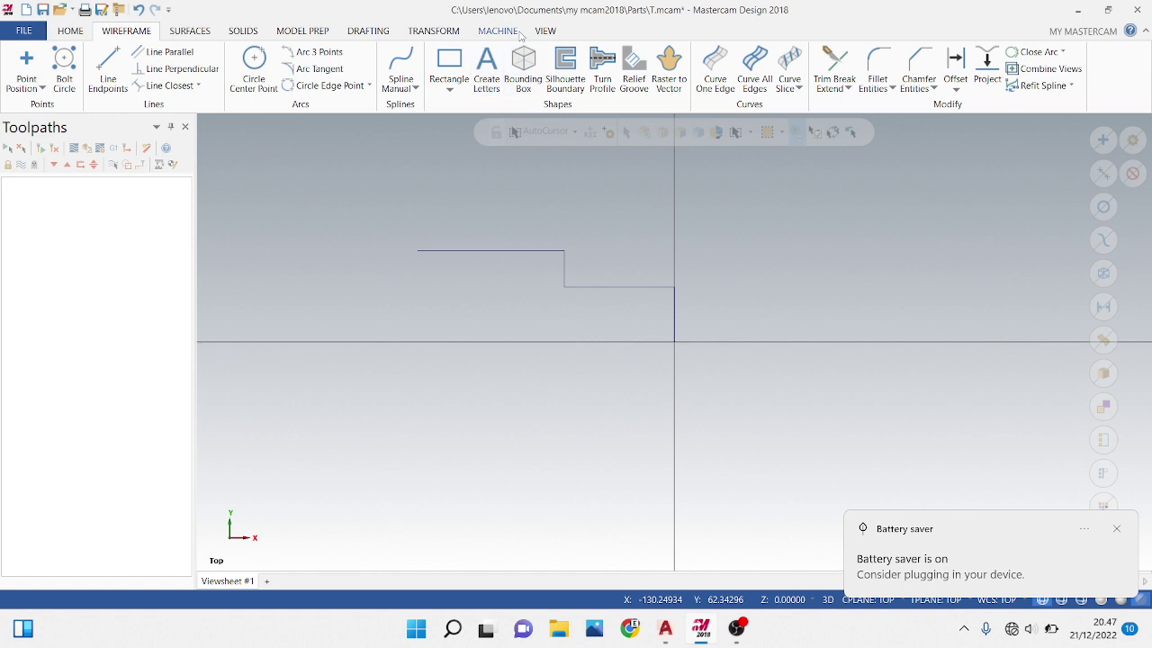
Add a machine group using the default lathe machine
{"action": "left_click", "coordinate": [519, 33]}
{"action": "left_click", "coordinate": [53, 87]}
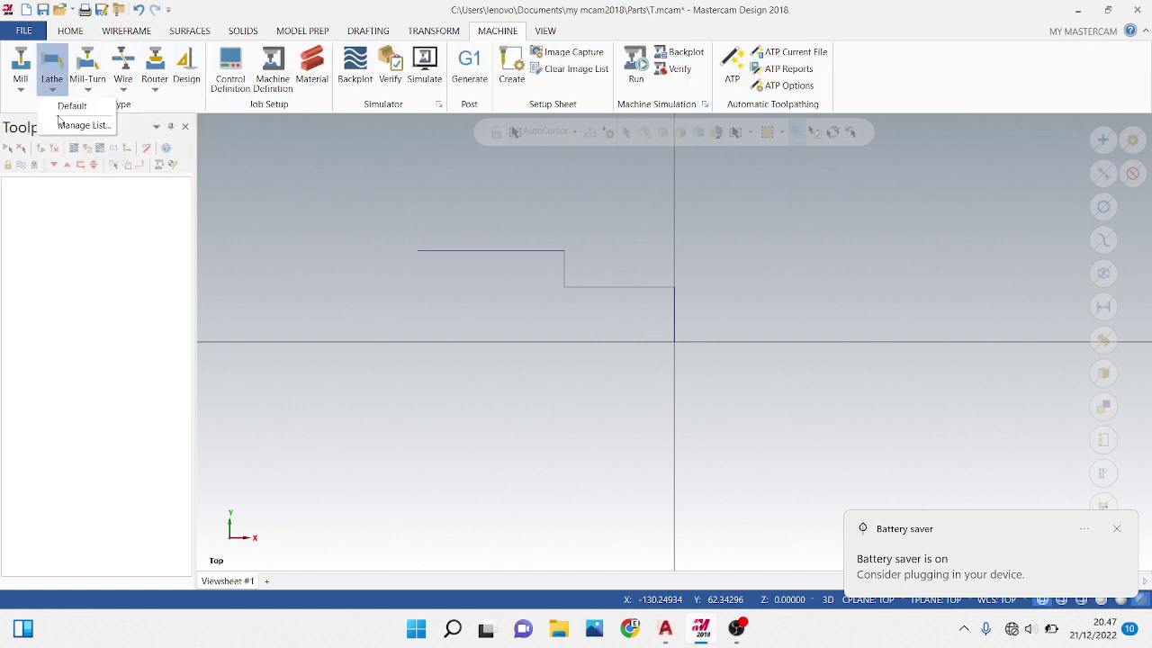
{"action": "left_click", "coordinate": [70, 107]}
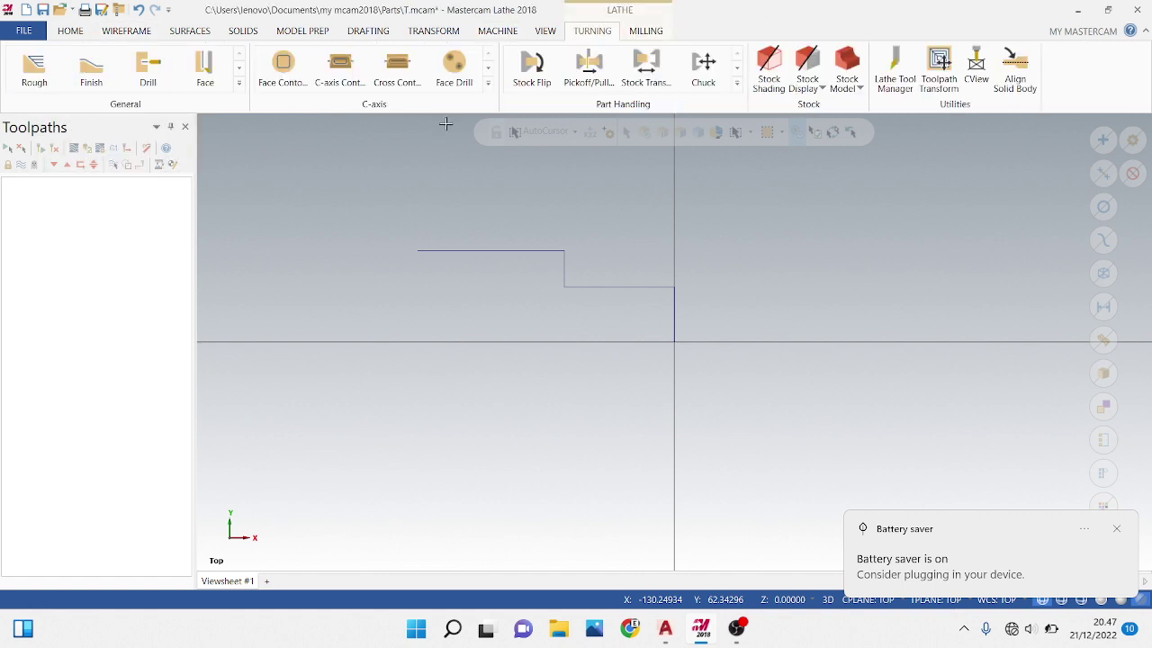
Define the left-spindle stock as a cylinder from two points, the origin and the far end of the profile's 40 mm line
{"action": "left_click", "coordinate": [20, 195]}
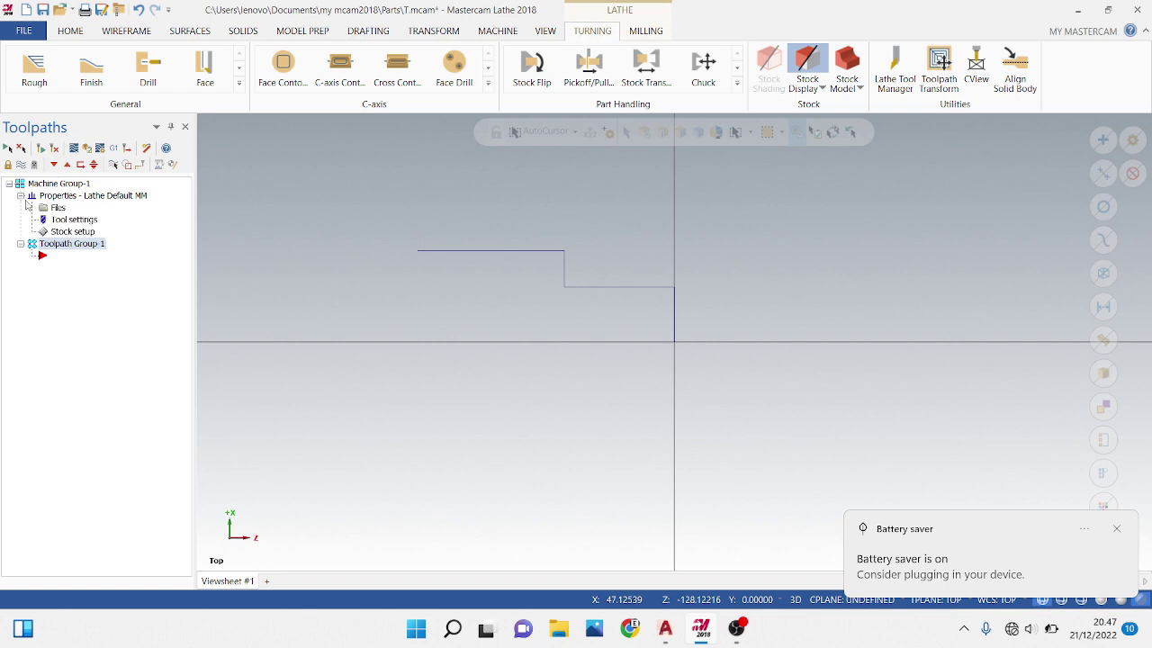
{"action": "left_click", "coordinate": [61, 234]}
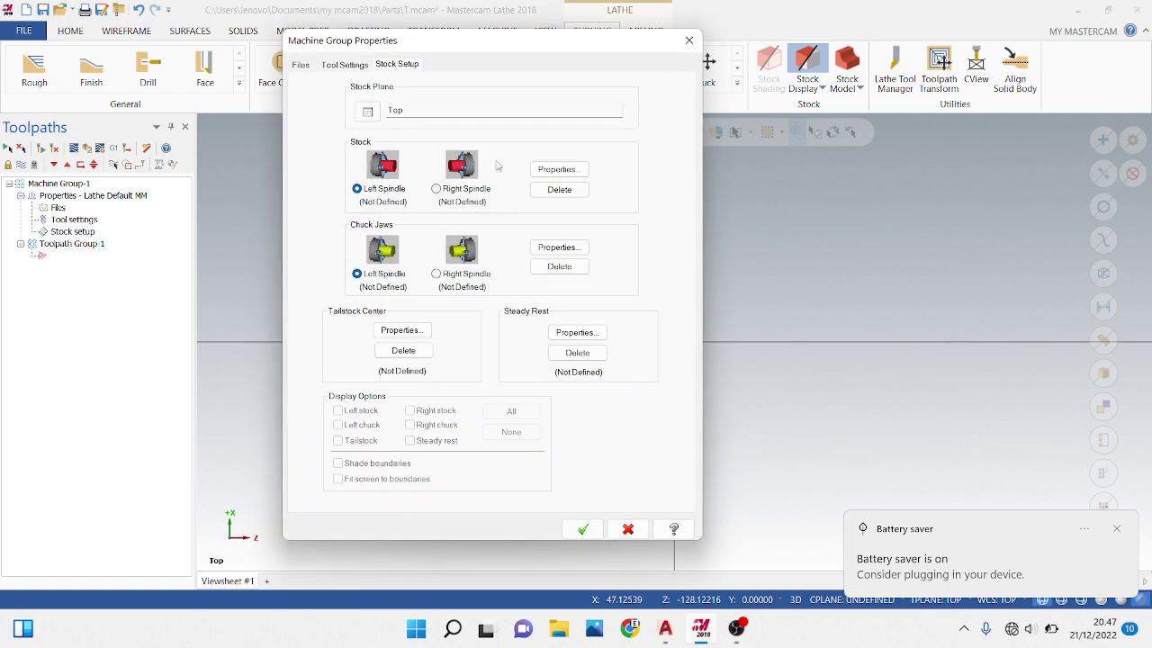
{"action": "left_click", "coordinate": [558, 169]}
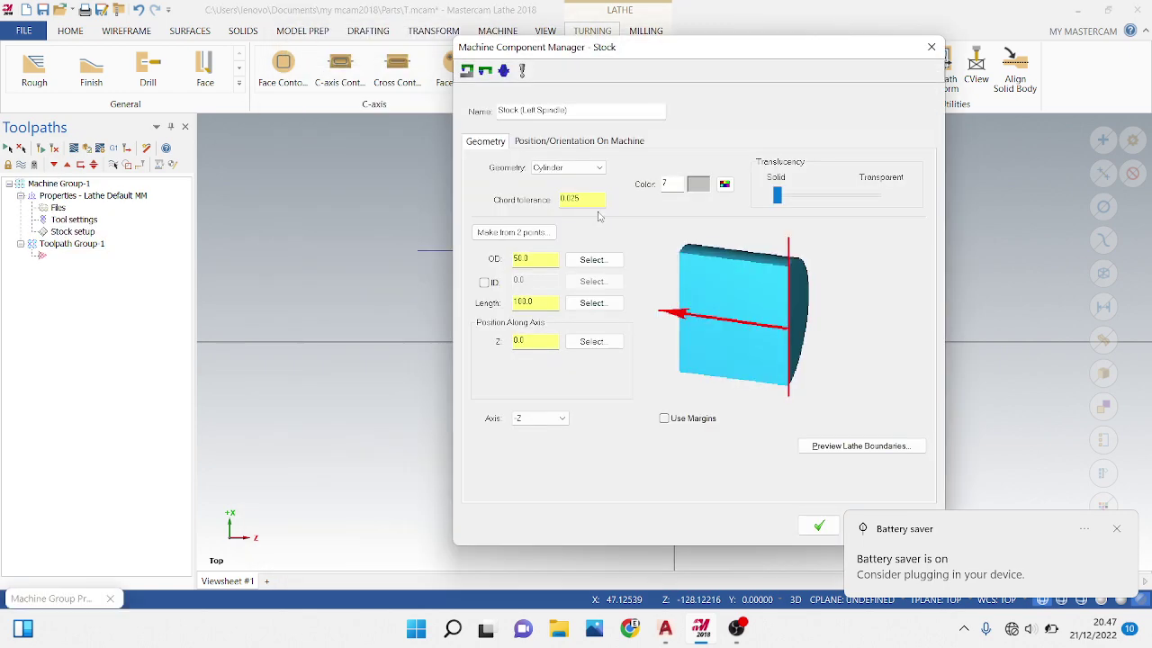
{"action": "left_click", "coordinate": [538, 234]}
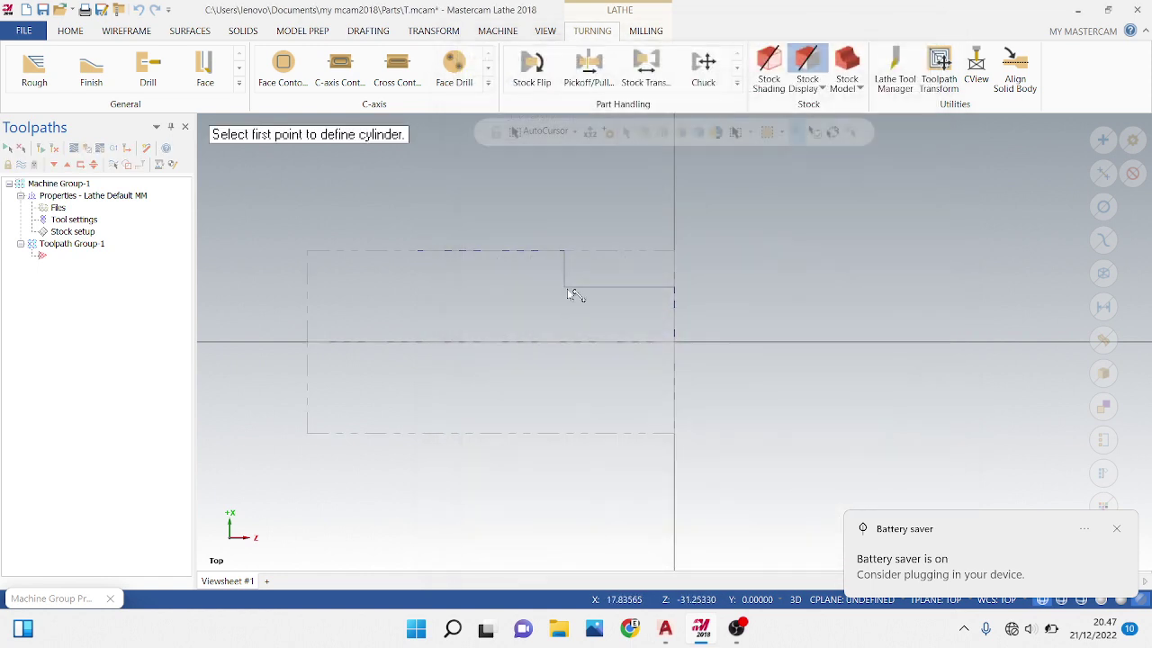
{"action": "left_click", "coordinate": [675, 342]}
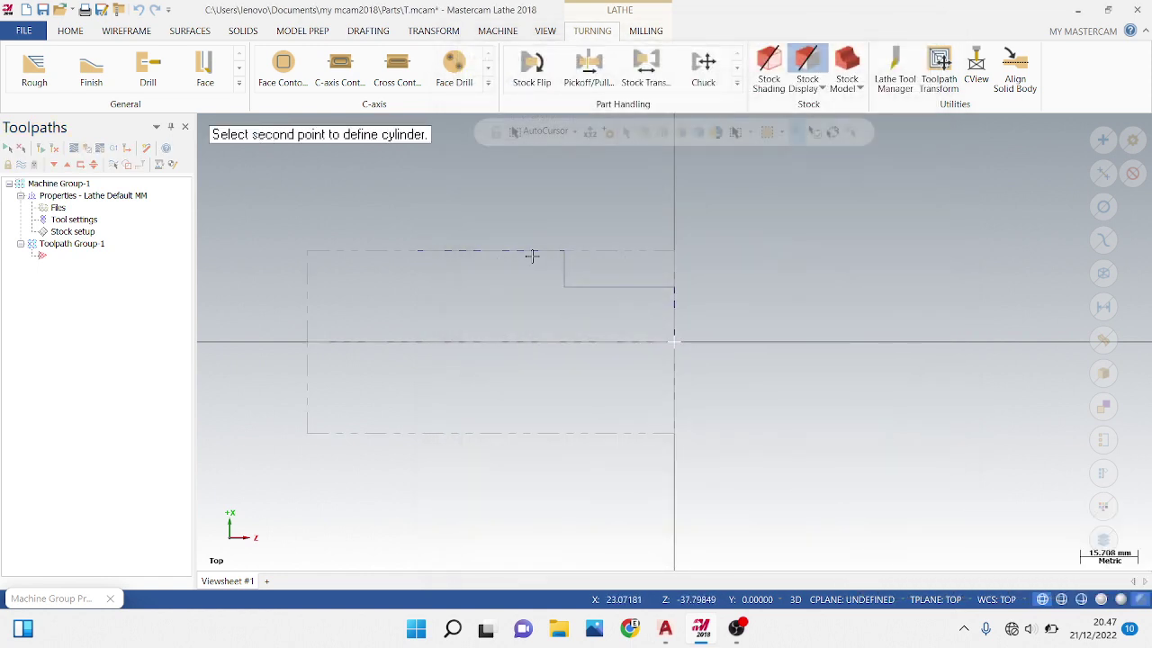
{"action": "left_click", "coordinate": [419, 256]}
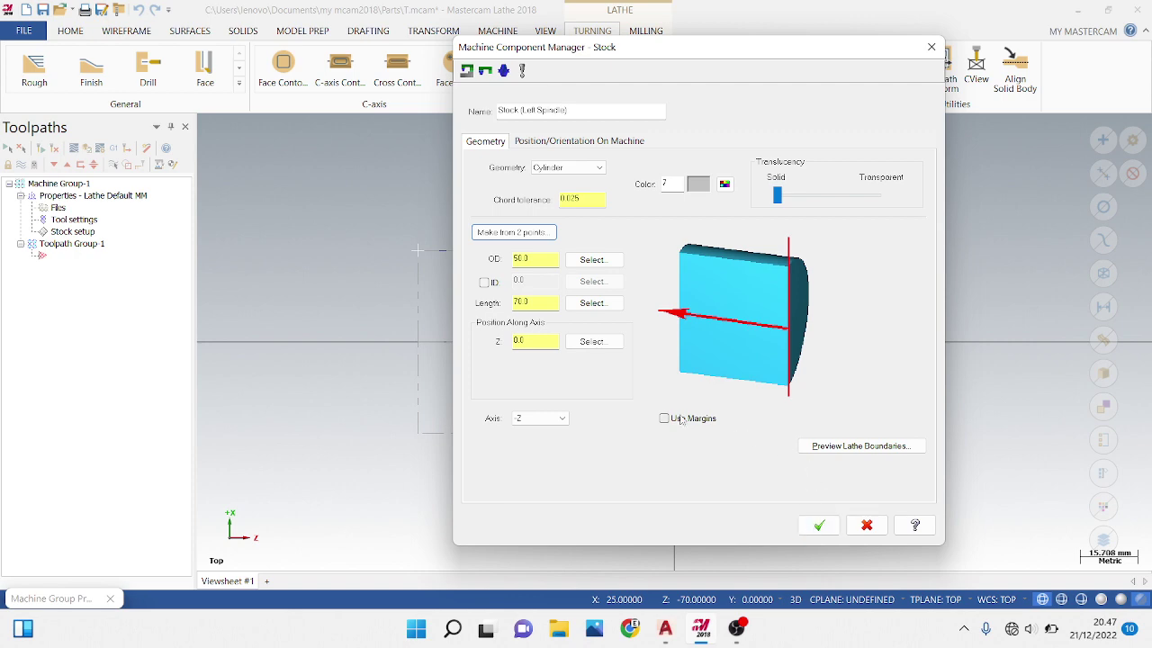
{"action": "left_click", "coordinate": [819, 525]}
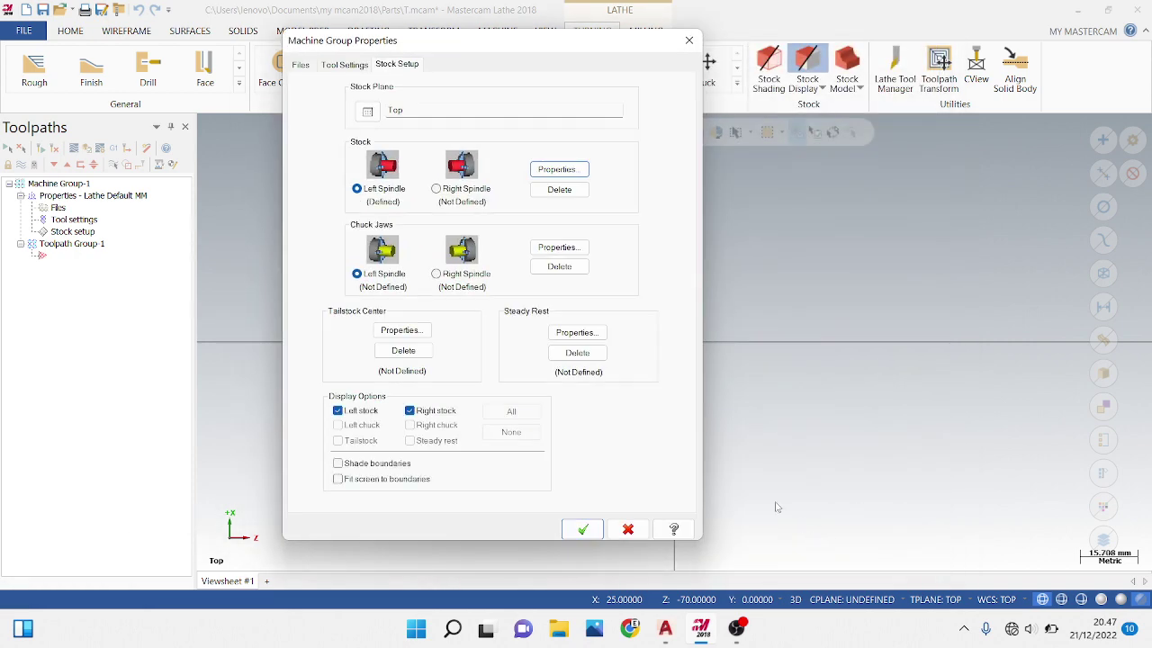
Position the left-spindle chuck jaws from the stock with a grip length of 10, and enable shaded boundaries in the stock setup
{"action": "left_click", "coordinate": [555, 249]}
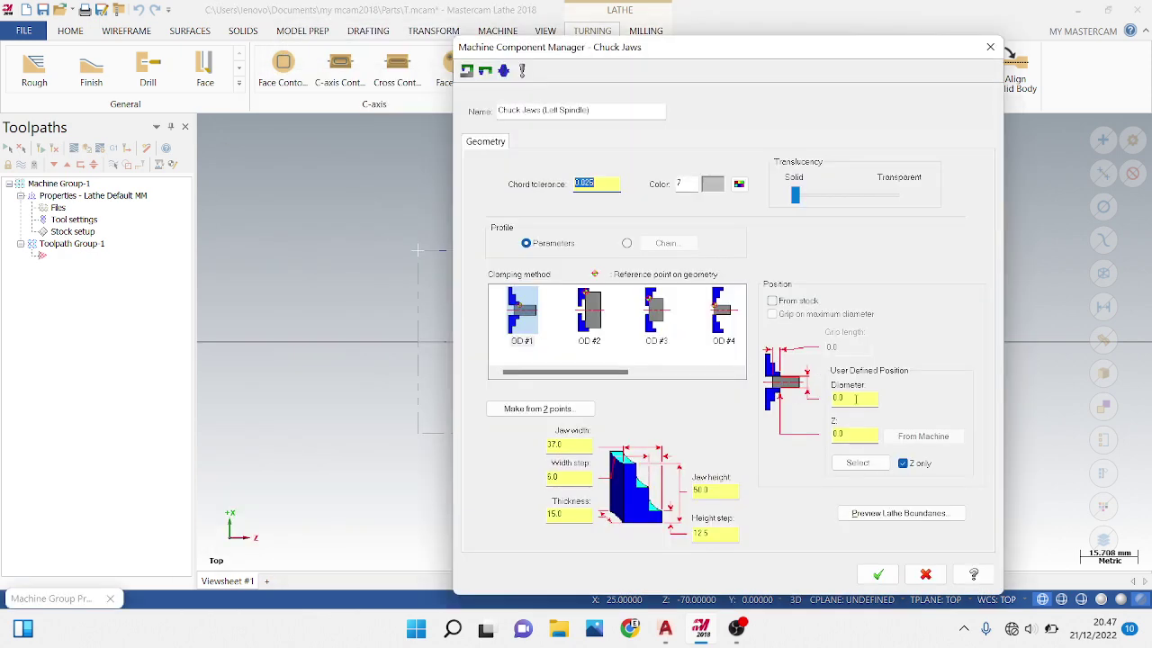
{"action": "left_click", "coordinate": [856, 398]}
{"action": "left_click", "coordinate": [772, 301]}
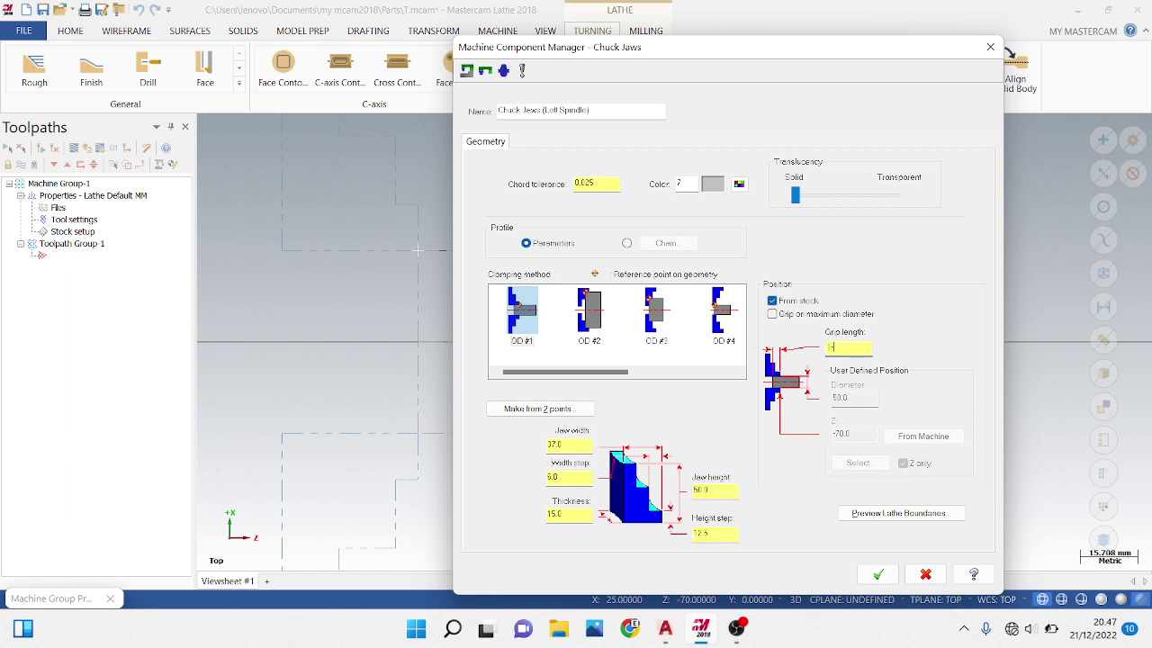
{"action": "key", "text": "Return"}
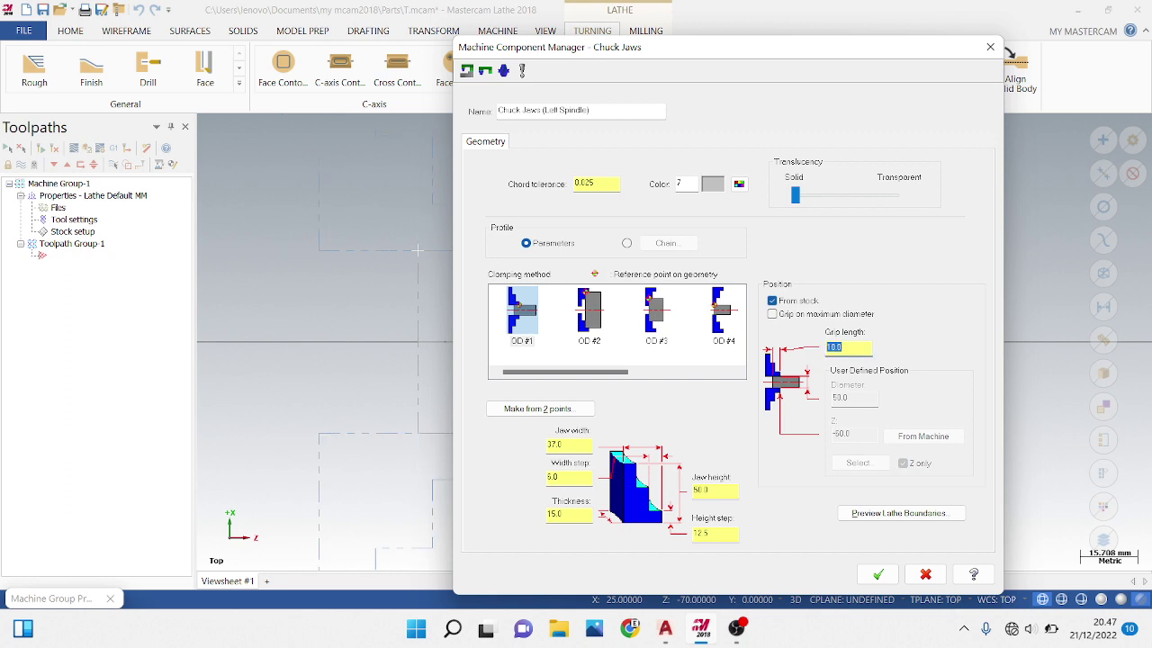
{"action": "left_click", "coordinate": [878, 574]}
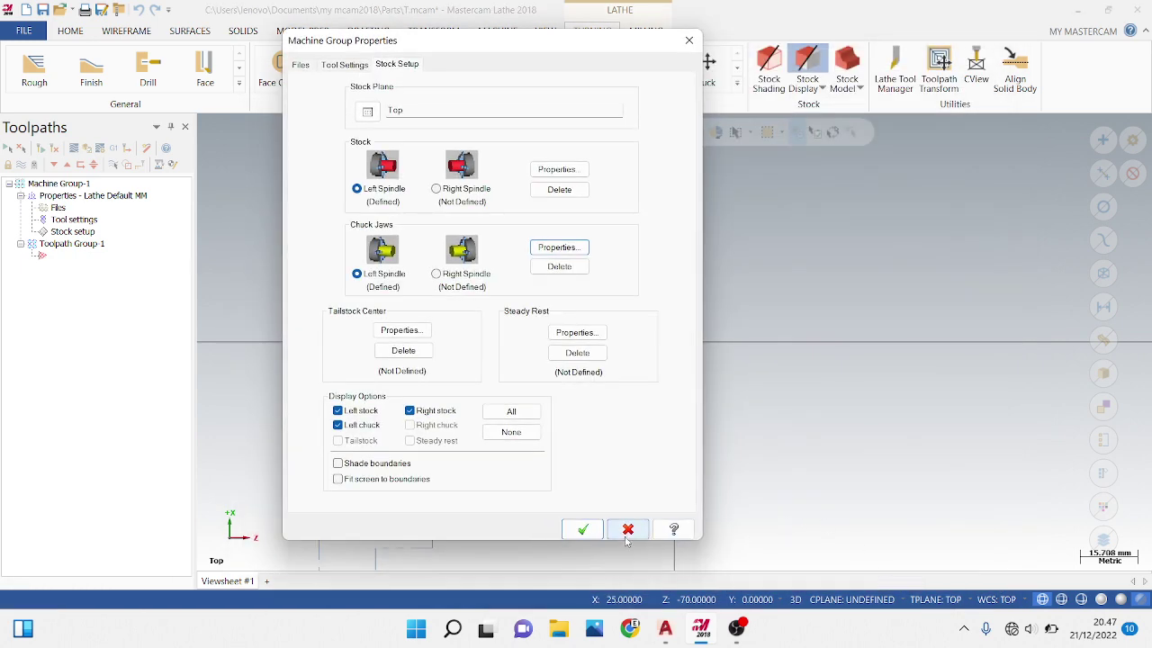
{"action": "left_click", "coordinate": [337, 462]}
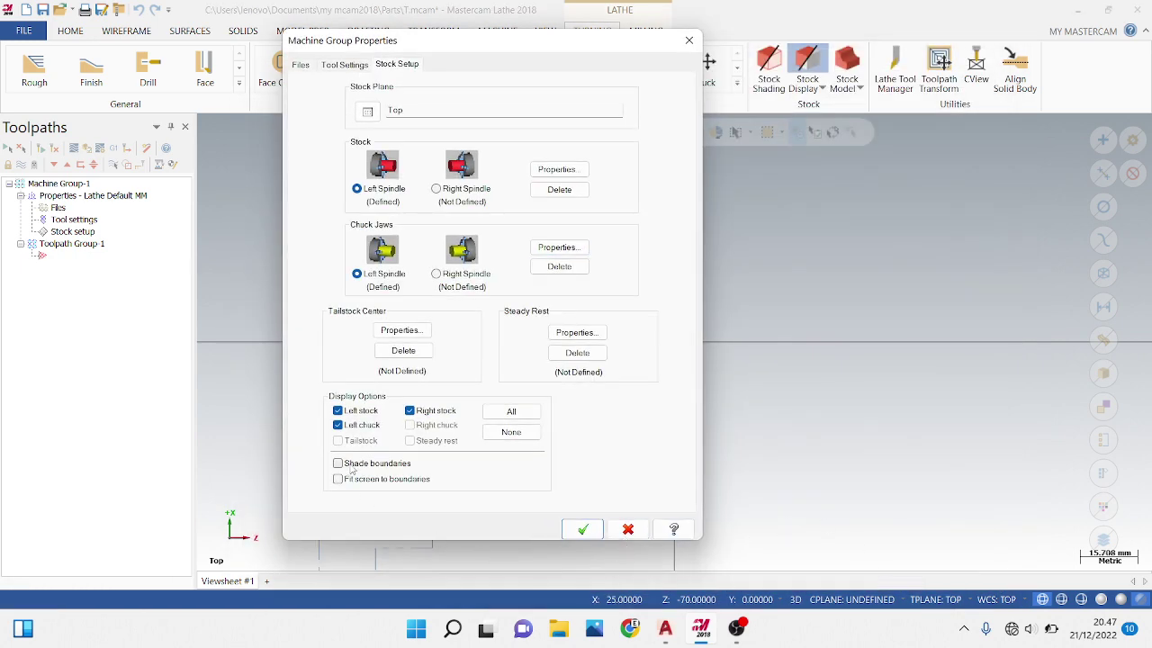
{"action": "left_click", "coordinate": [580, 529]}
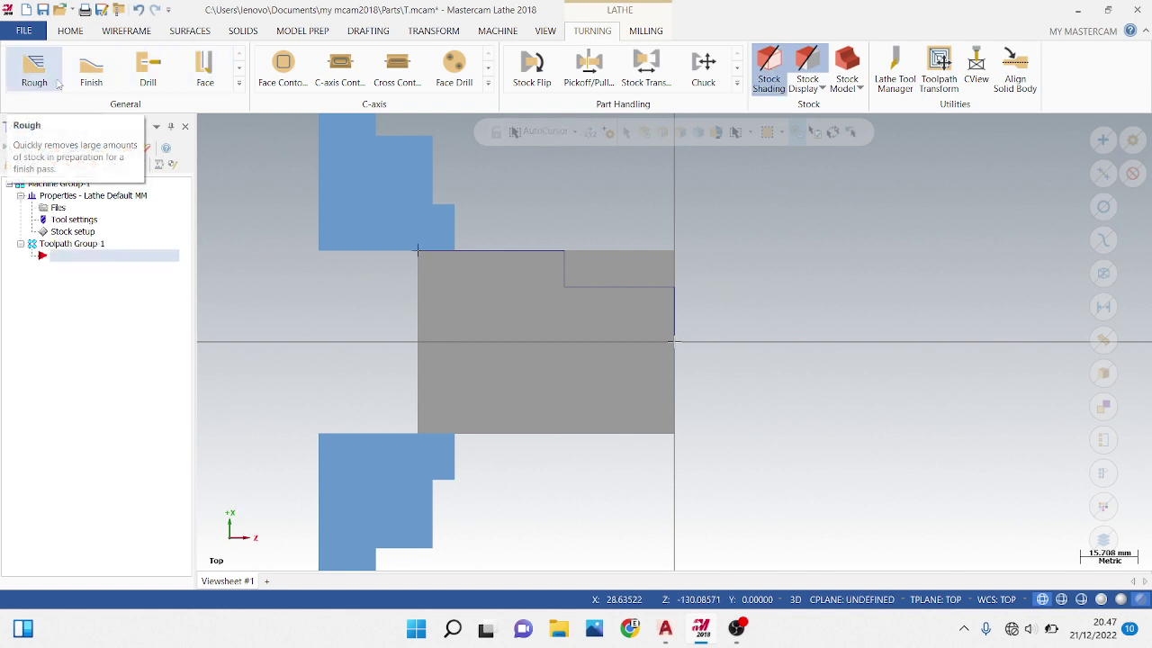
Create a Rough toolpath with tool T0101 along the chain from the smaller-diameter horizontal line to the vertical shoulder
{"action": "left_click", "coordinate": [27, 88]}
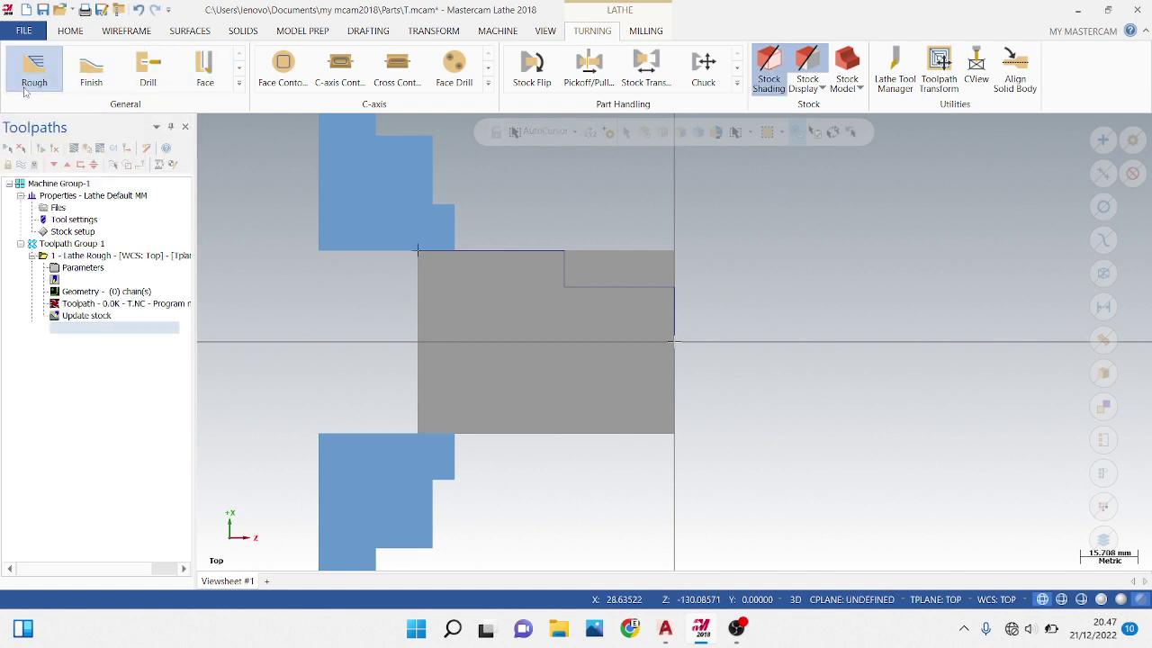
{"action": "left_click", "coordinate": [668, 284]}
{"action": "left_click", "coordinate": [564, 260]}
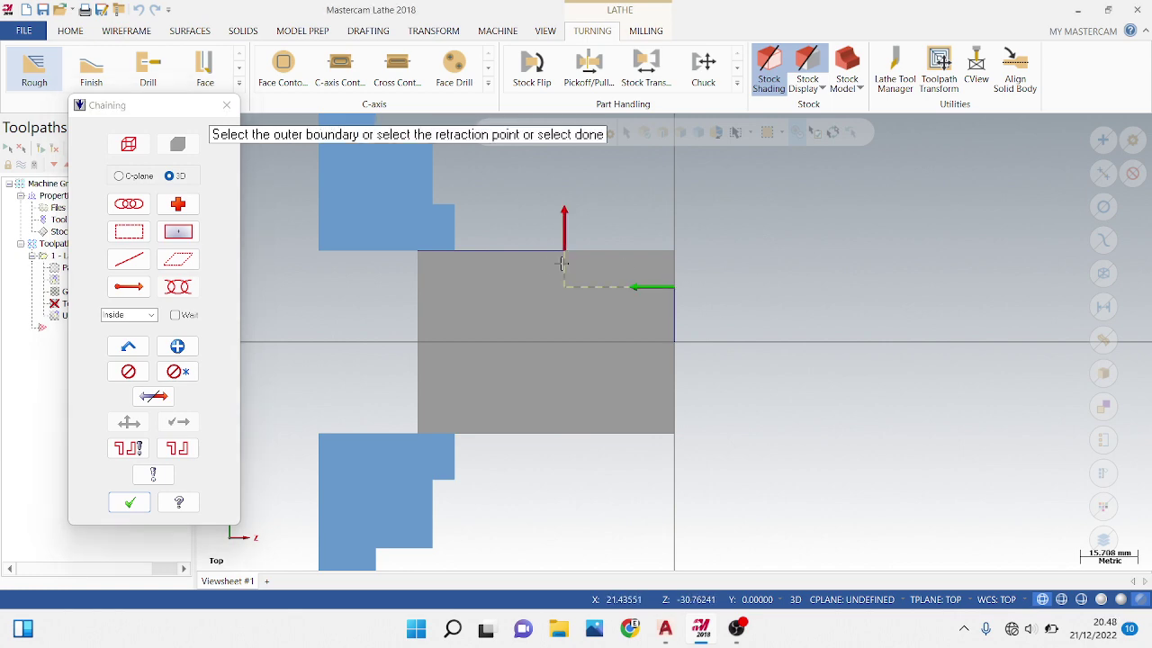
{"action": "left_click", "coordinate": [129, 508]}
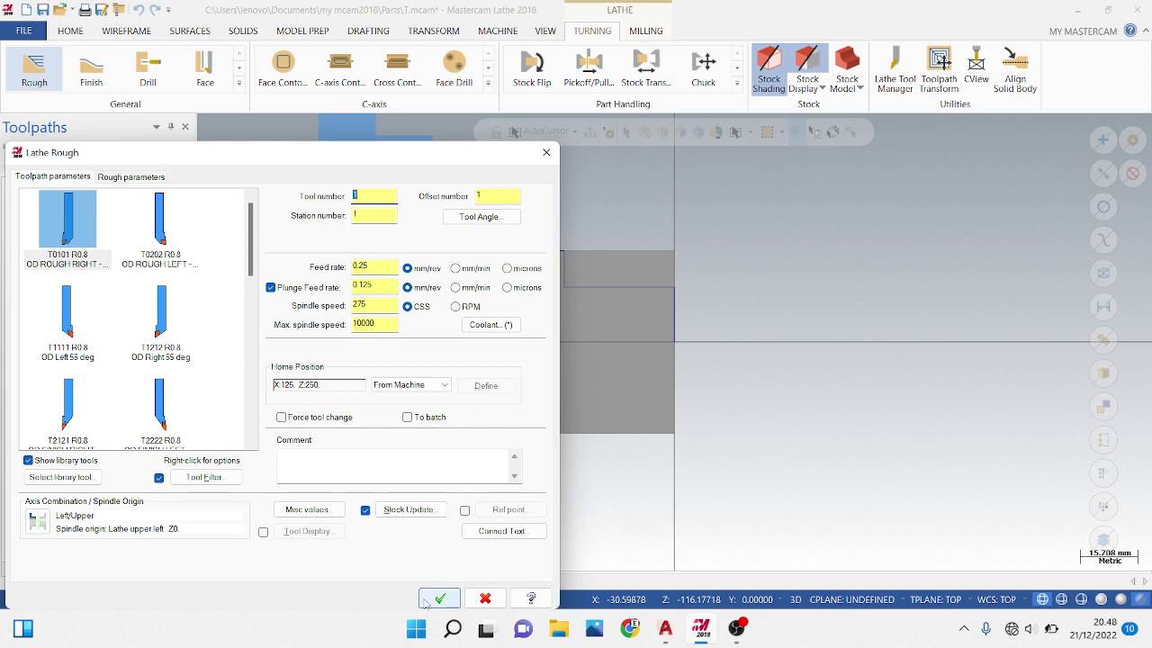
{"action": "left_click", "coordinate": [439, 598]}
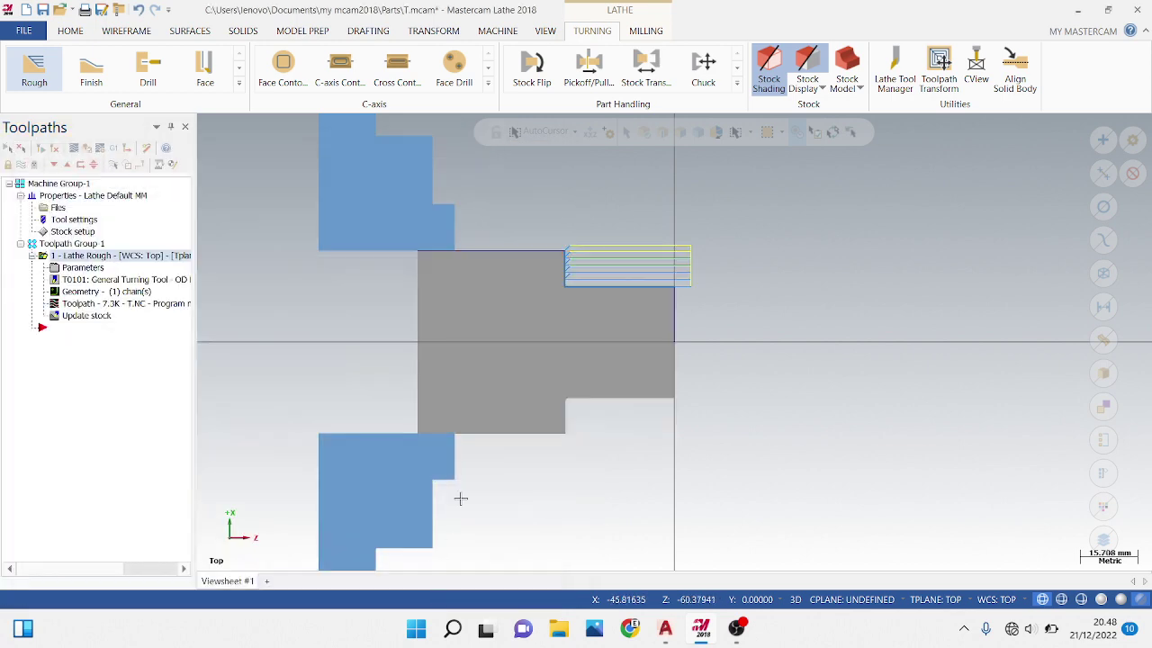
Start a Finish toolpath and chain the same contour, from the smaller-diameter horizontal line to the vertical shoulder
{"action": "left_click", "coordinate": [92, 78]}
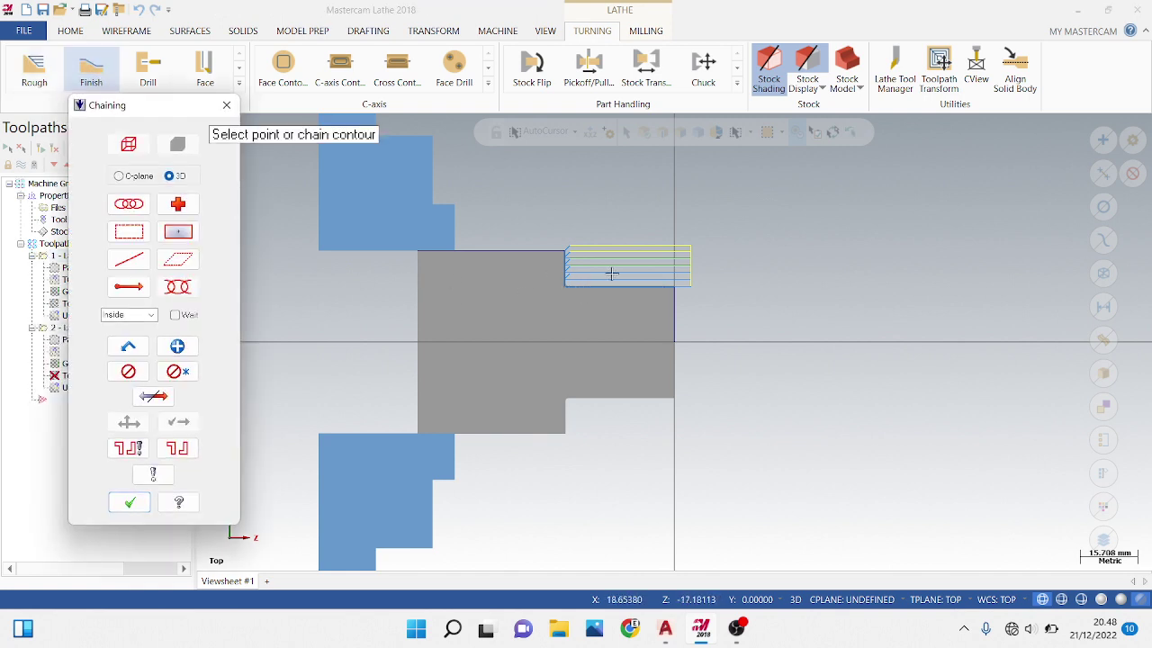
{"action": "left_click", "coordinate": [630, 285]}
{"action": "left_click", "coordinate": [567, 261]}
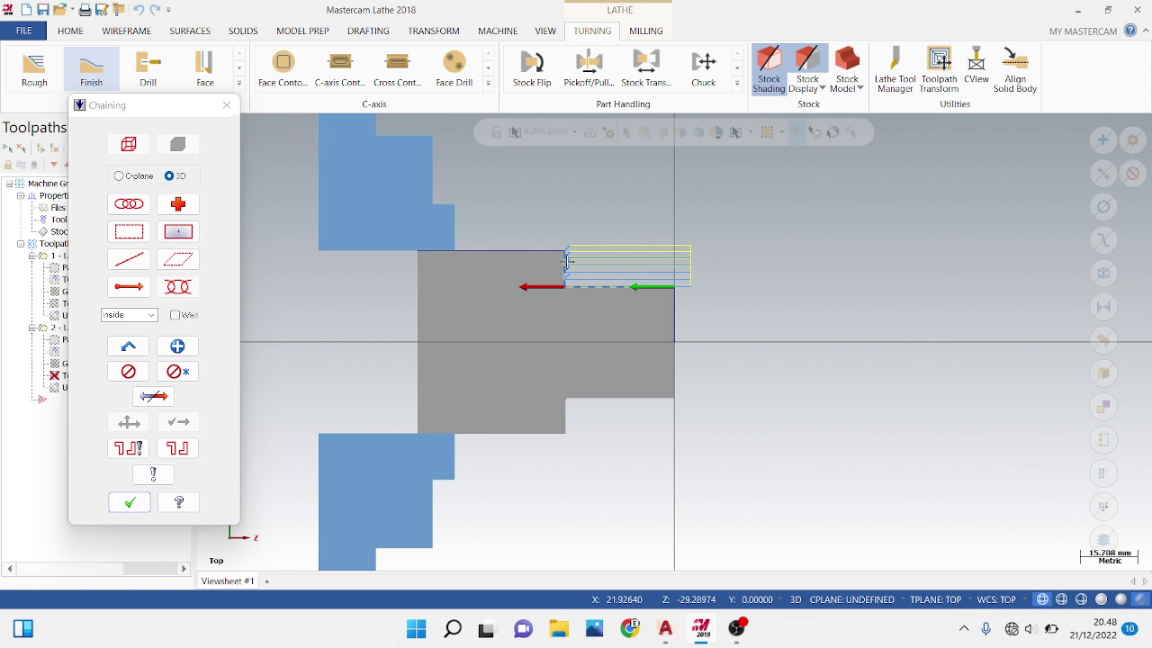
{"action": "left_click", "coordinate": [130, 501]}
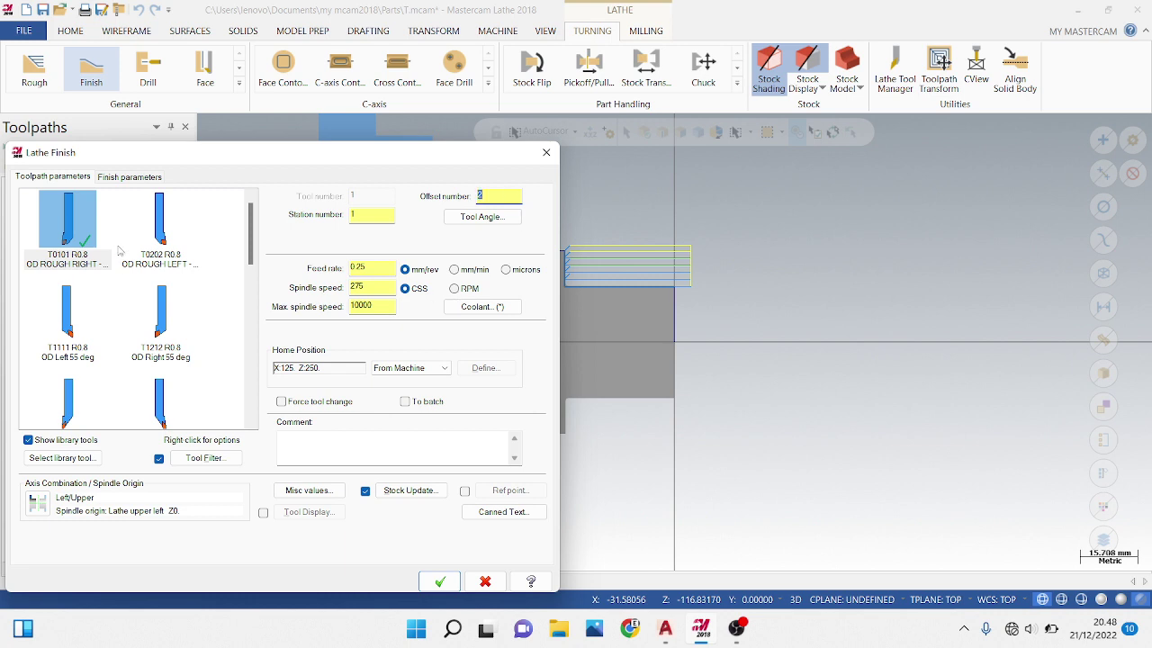
Choose the T2121 OD FINISH RIGHT - 35 DEG tool as tool number 2 and generate the finish toolpath with the default finish parameters
{"action": "scroll", "coordinate": [126, 261], "scroll_direction": "down", "scroll_amount": 3}
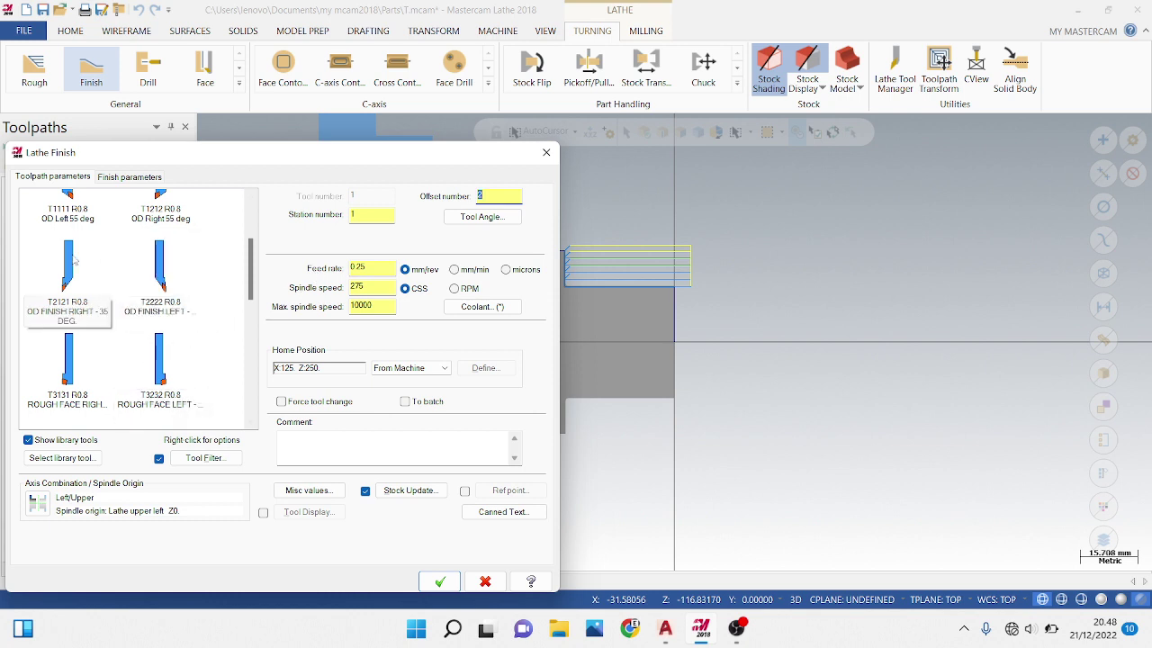
{"action": "scroll", "coordinate": [90, 256], "scroll_direction": "up", "scroll_amount": 3}
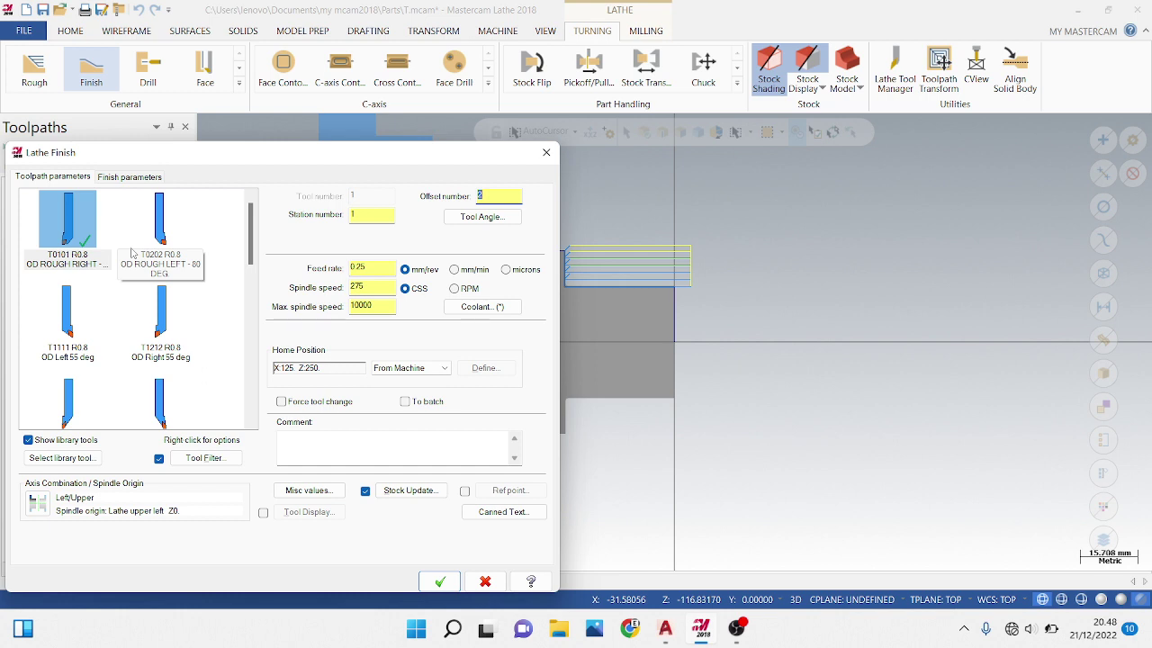
{"action": "mouse_move", "coordinate": [132, 255]}
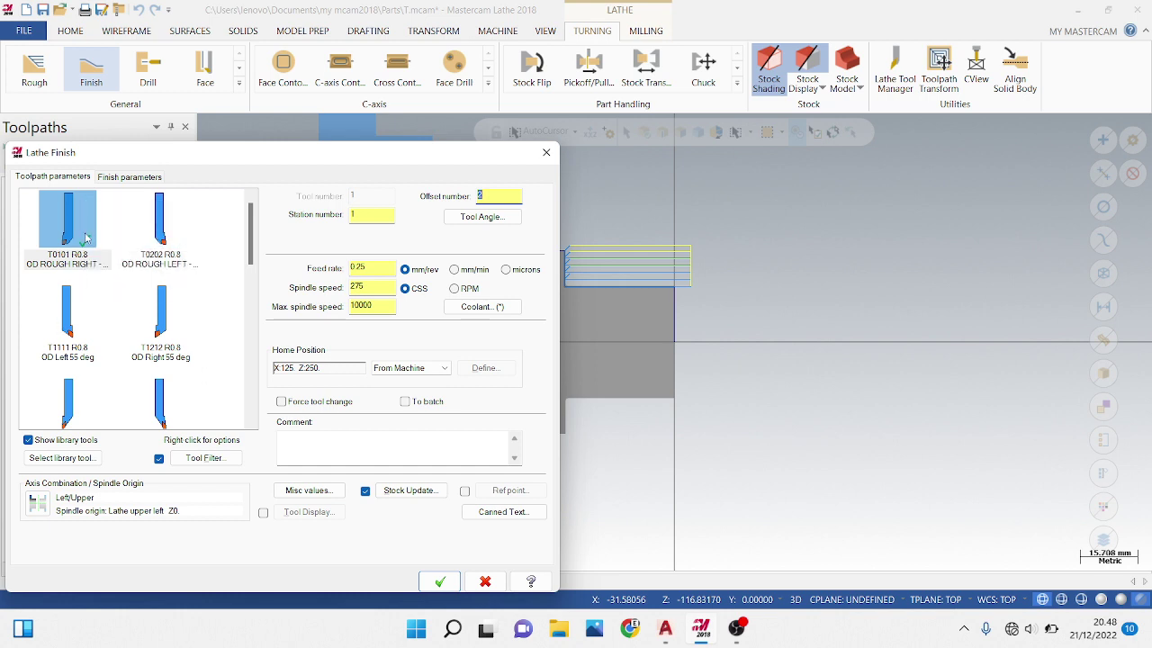
{"action": "scroll", "coordinate": [54, 366], "scroll_direction": "down", "scroll_amount": 2}
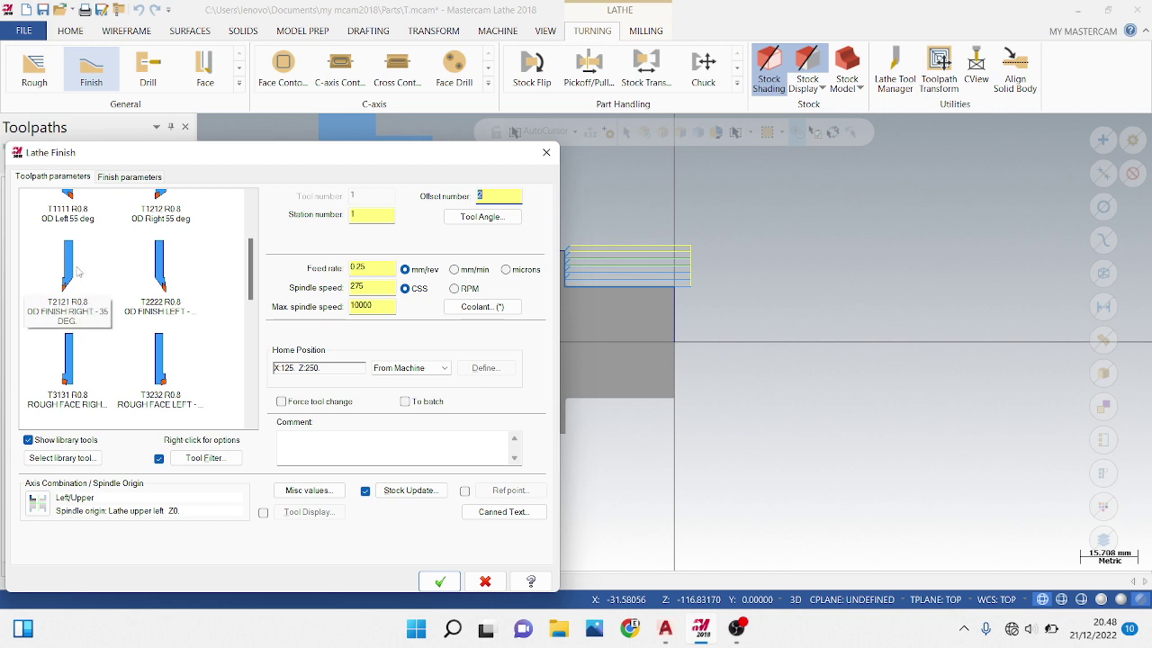
{"action": "mouse_move", "coordinate": [79, 272]}
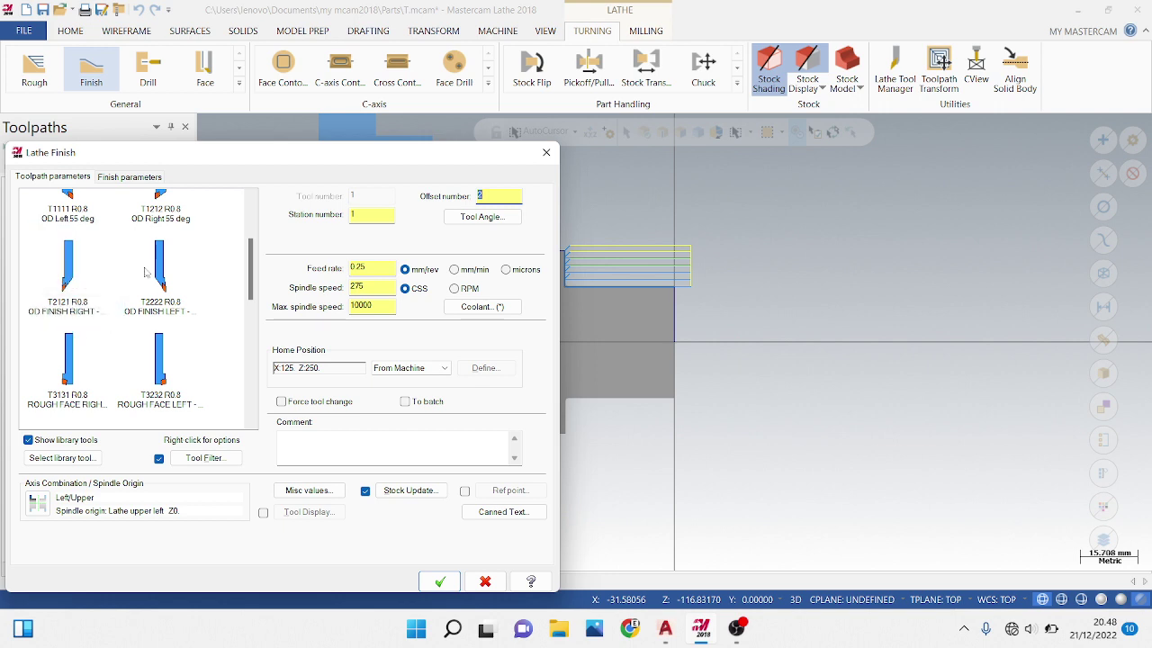
{"action": "scroll", "coordinate": [153, 297], "scroll_direction": "up", "scroll_amount": 2}
{"action": "scroll", "coordinate": [76, 286], "scroll_direction": "down", "scroll_amount": 2}
{"action": "left_click", "coordinate": [76, 286]}
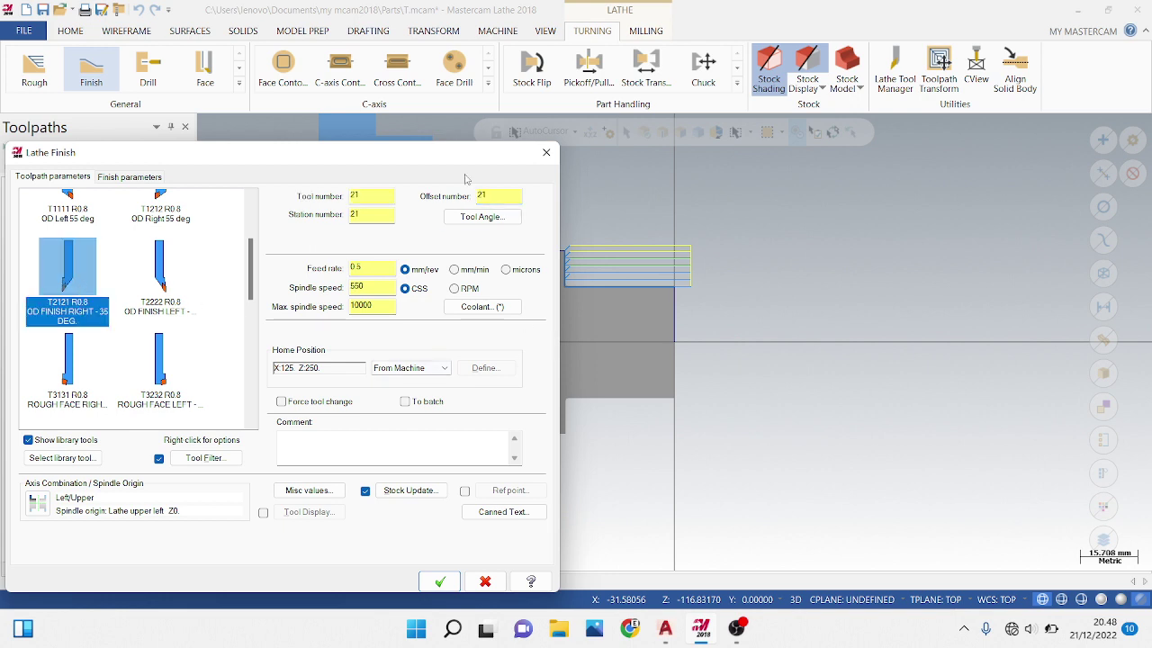
{"action": "key", "text": "Tab"}
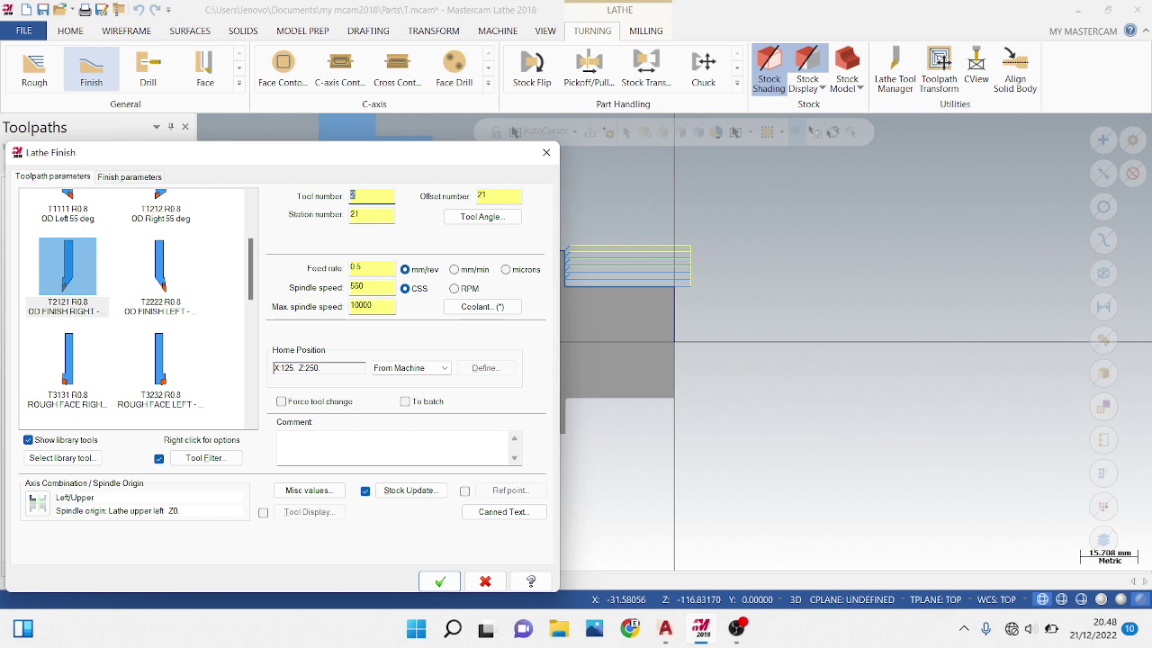
{"action": "left_click", "coordinate": [135, 177]}
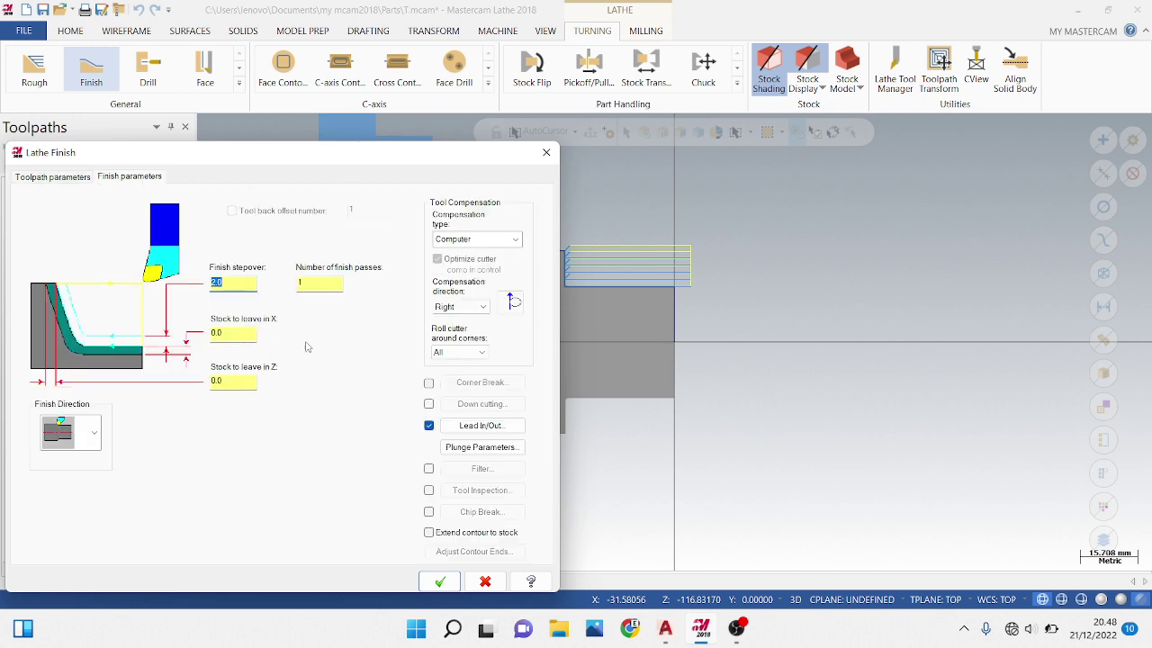
{"action": "left_click", "coordinate": [440, 582]}
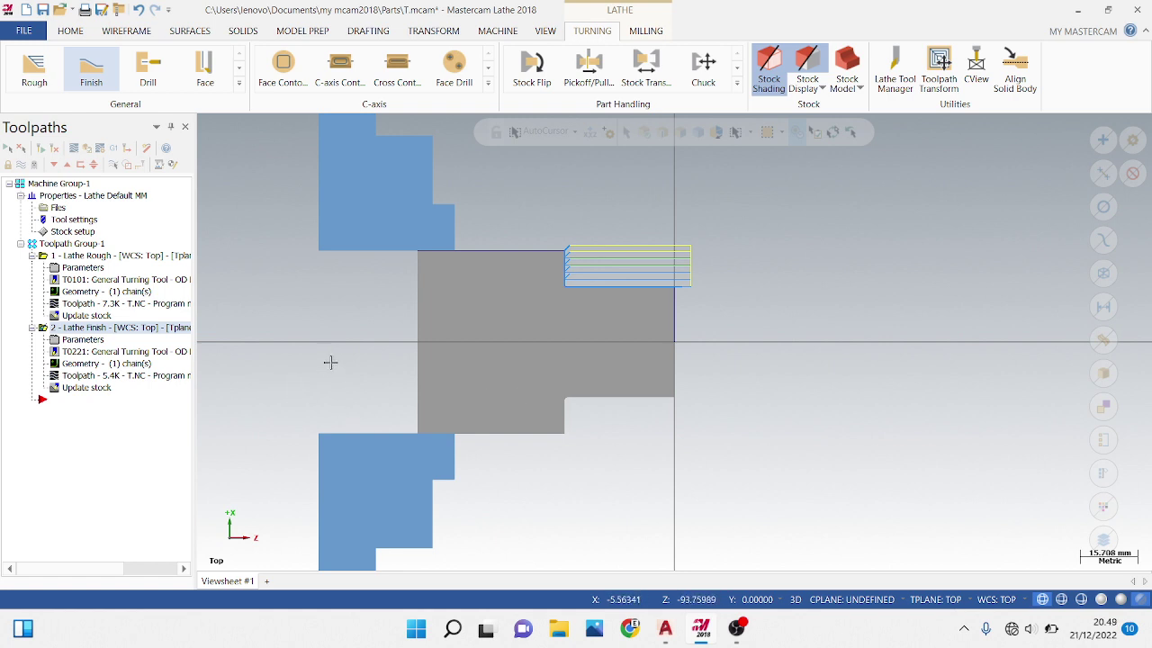
Add a Thread toolpath with tool number 3 and open its thread shape parameters
{"action": "left_click", "coordinate": [240, 84]}
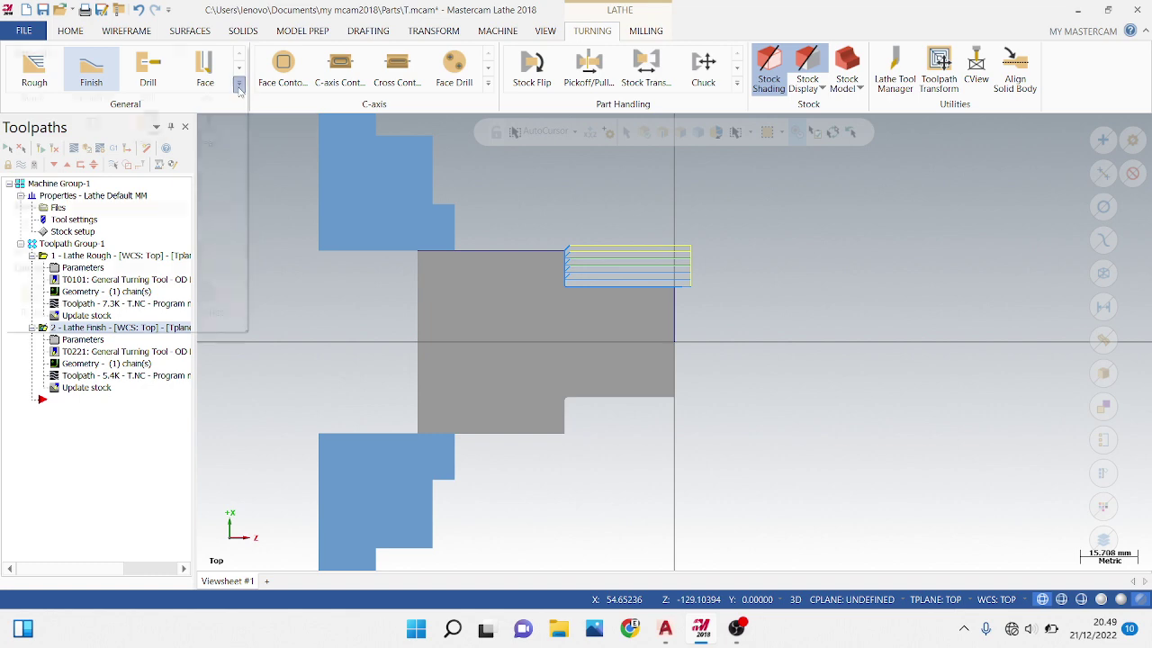
{"action": "left_click", "coordinate": [205, 130]}
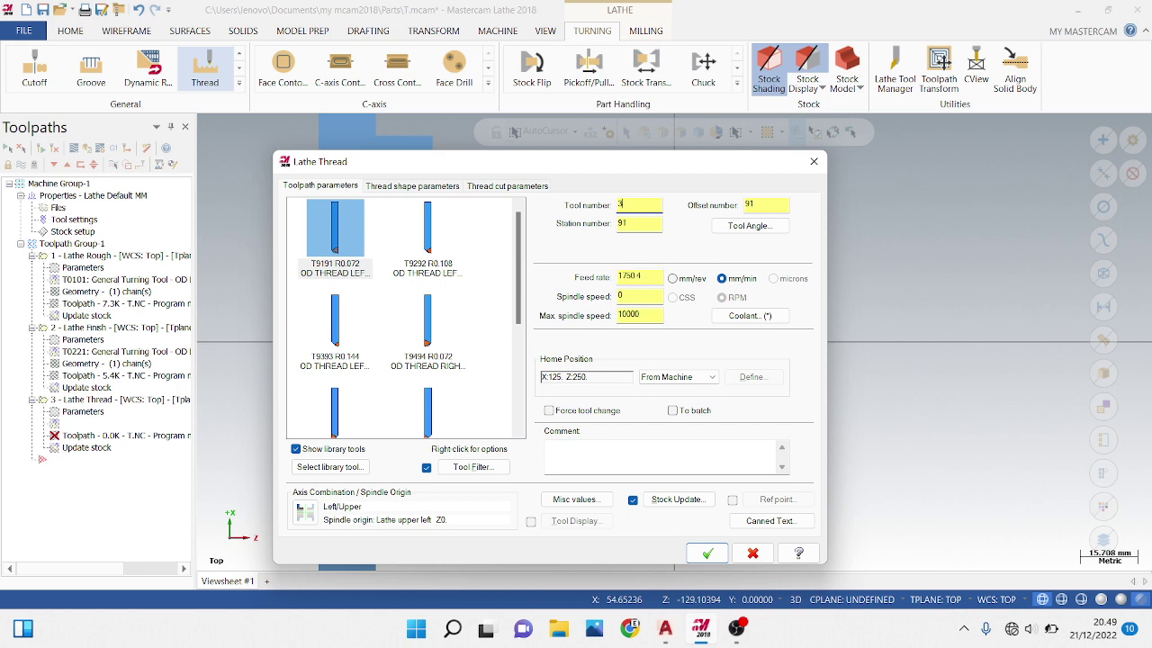
{"action": "left_click", "coordinate": [405, 186]}
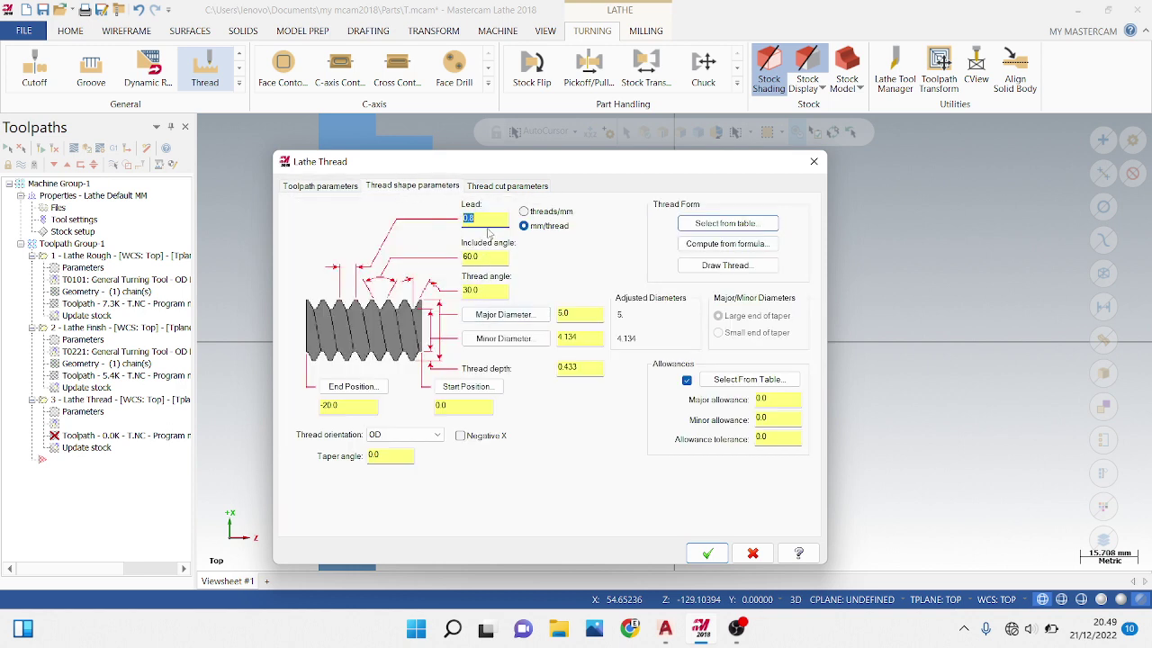
Set the thread's major diameter to 30 and its minor diameter to 26
{"action": "left_click", "coordinate": [540, 315]}
{"action": "left_click", "coordinate": [314, 231]}
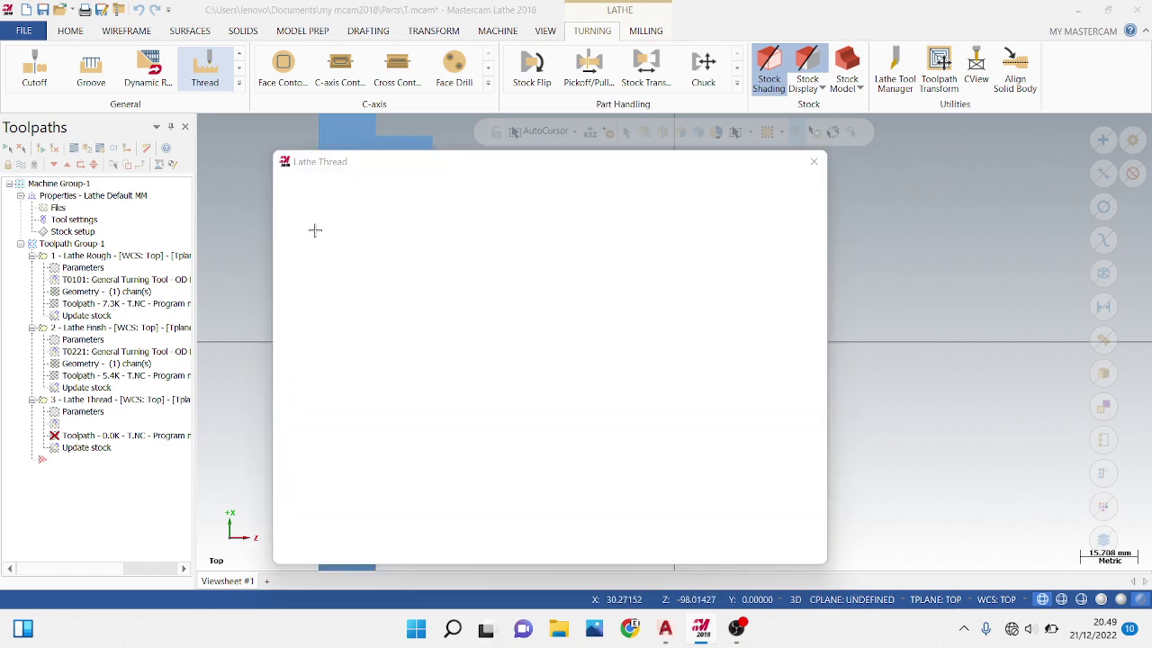
{"action": "double_click", "coordinate": [570, 316]}
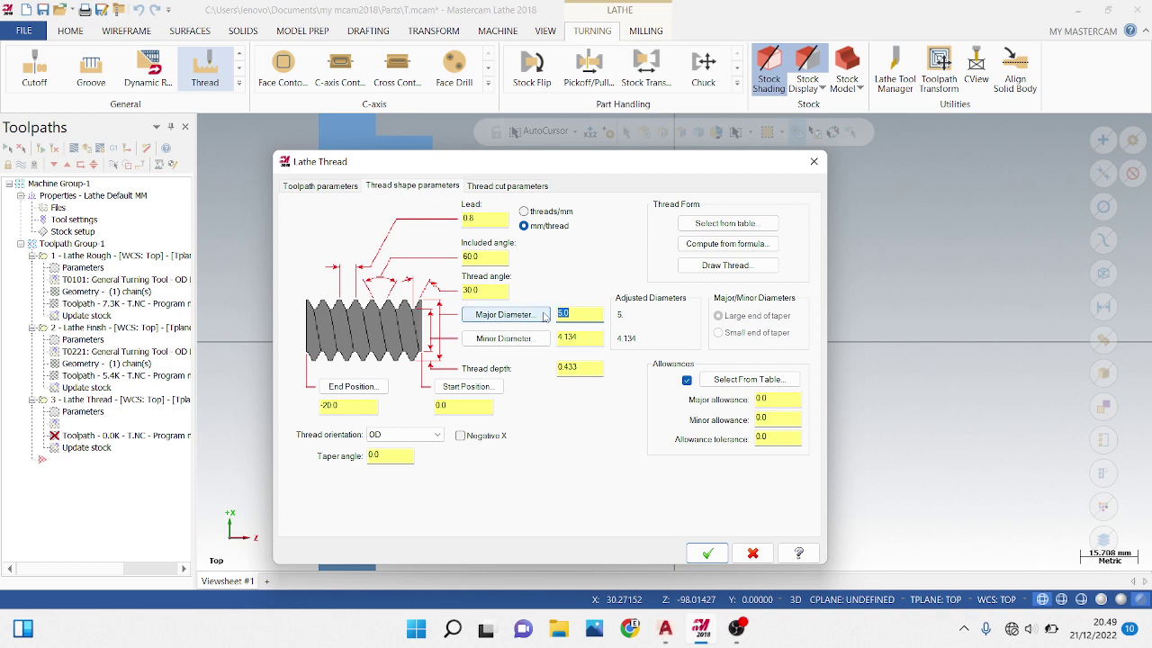
{"action": "type", "text": "30"}
{"action": "key", "text": "Return"}
{"action": "left_click", "coordinate": [584, 335]}
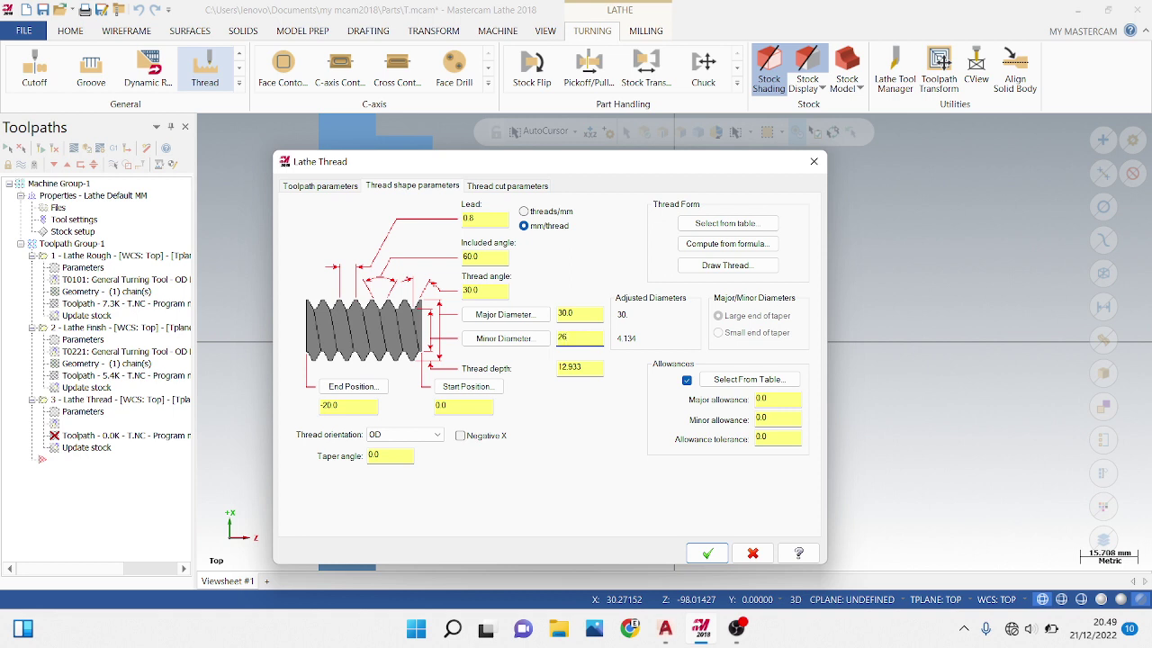
{"action": "key", "text": "Return"}
Set the thread's end position at the shoulder and generate the threading toolpath with the default cut parameters
{"action": "left_click", "coordinate": [349, 387]}
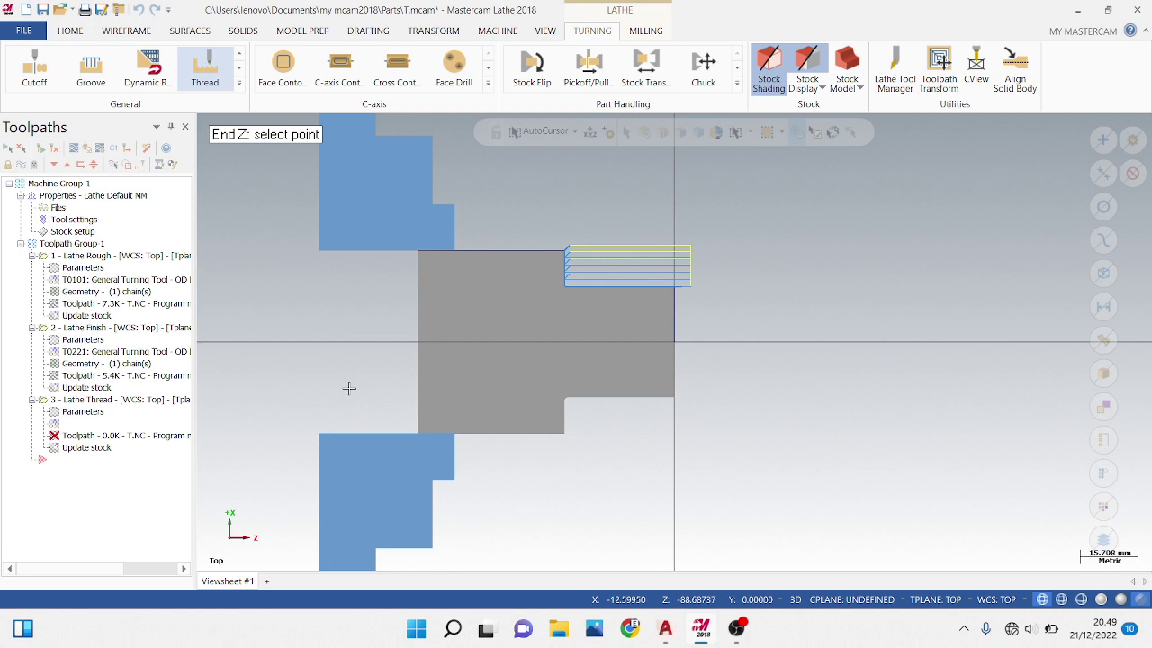
{"action": "left_click", "coordinate": [349, 388]}
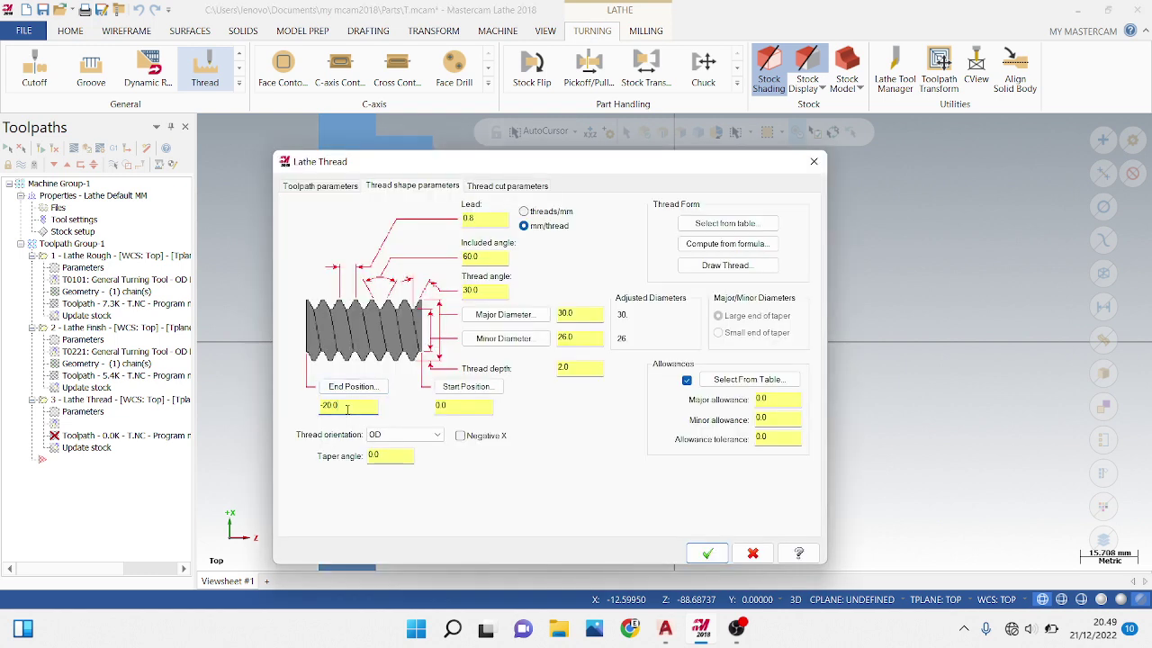
{"action": "left_click_drag", "start_coordinate": [364, 405], "coordinate": [298, 410]}
{"action": "type", "text": "1"}
{"action": "key", "text": "Return"}
{"action": "left_click", "coordinate": [531, 189]}
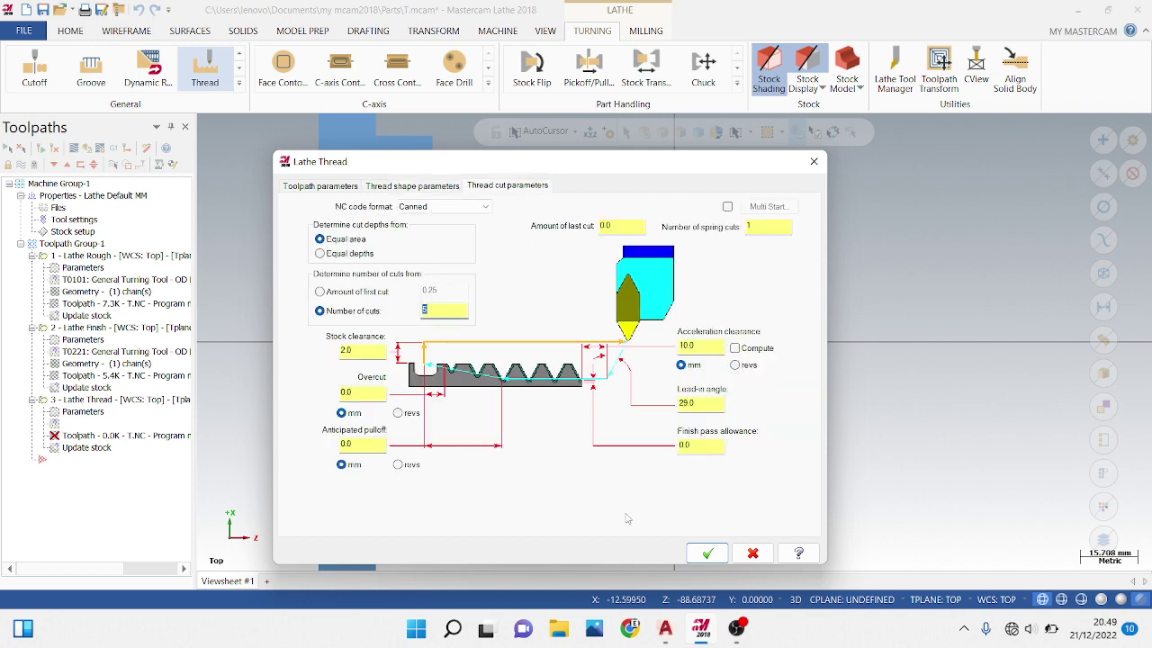
{"action": "left_click", "coordinate": [707, 552]}
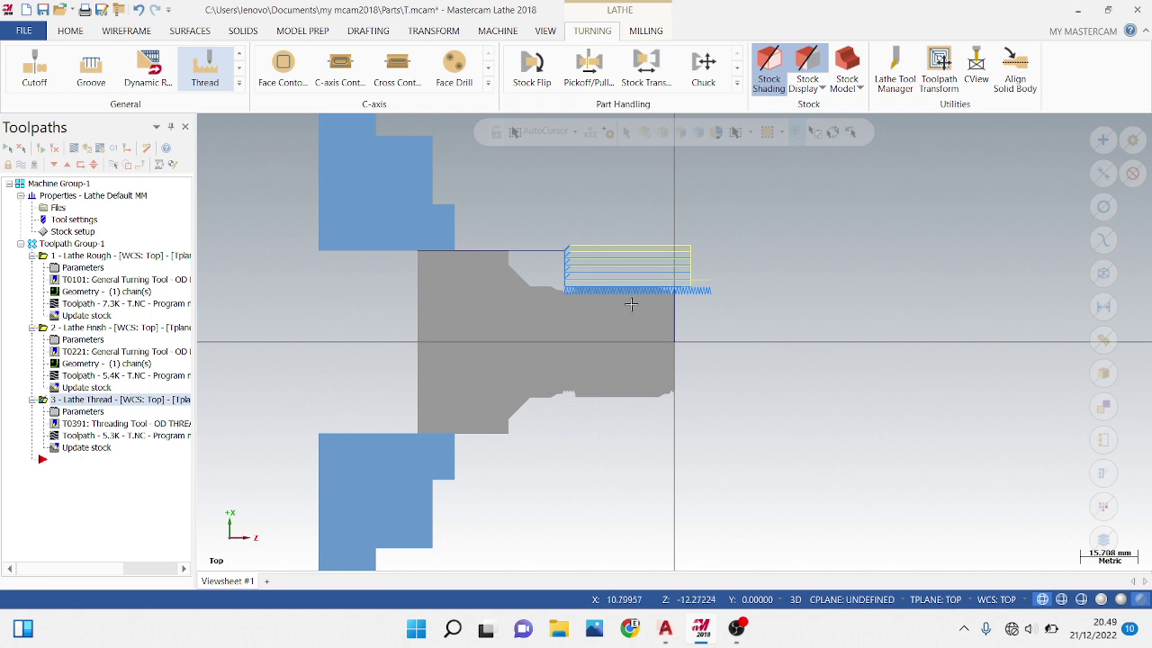
Inspect the threaded stock and preview the threading tool in Backplot
{"action": "scroll", "coordinate": [632, 306], "scroll_direction": "up", "scroll_amount": 4}
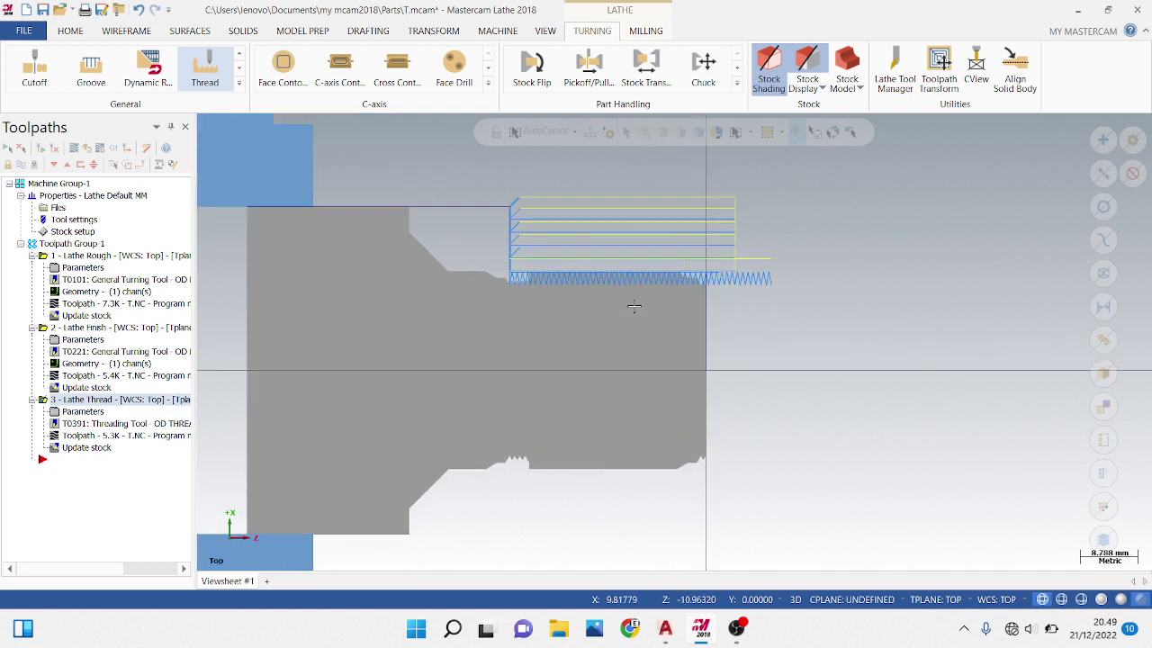
{"action": "scroll", "coordinate": [633, 306], "scroll_direction": "down", "scroll_amount": 3}
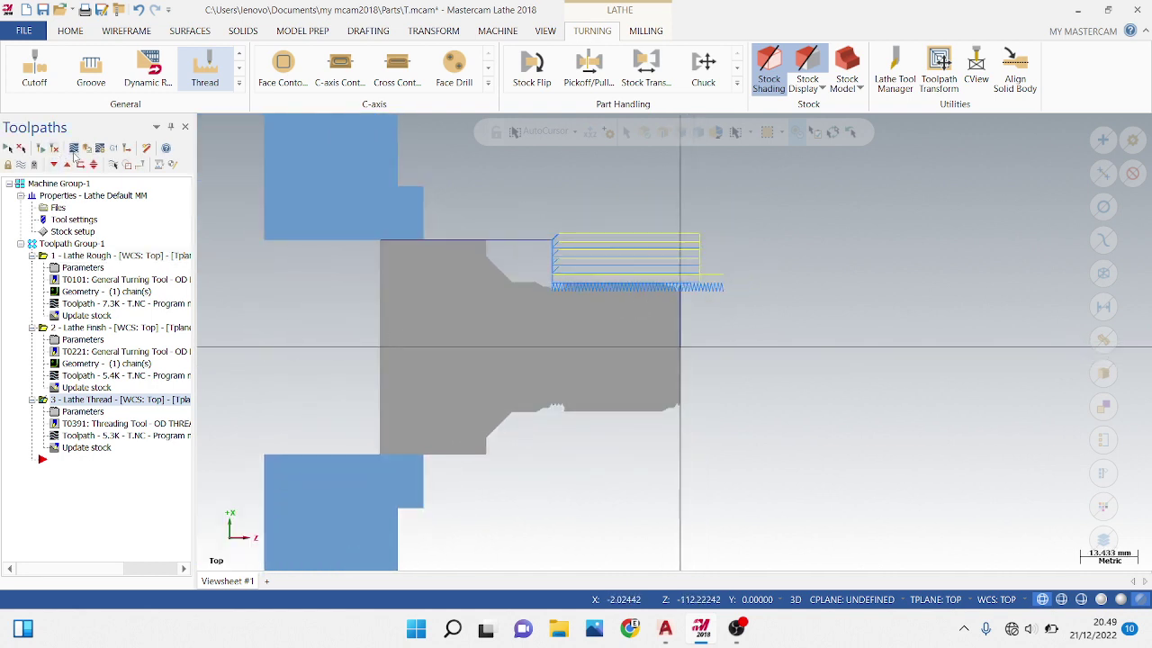
{"action": "left_click", "coordinate": [74, 150]}
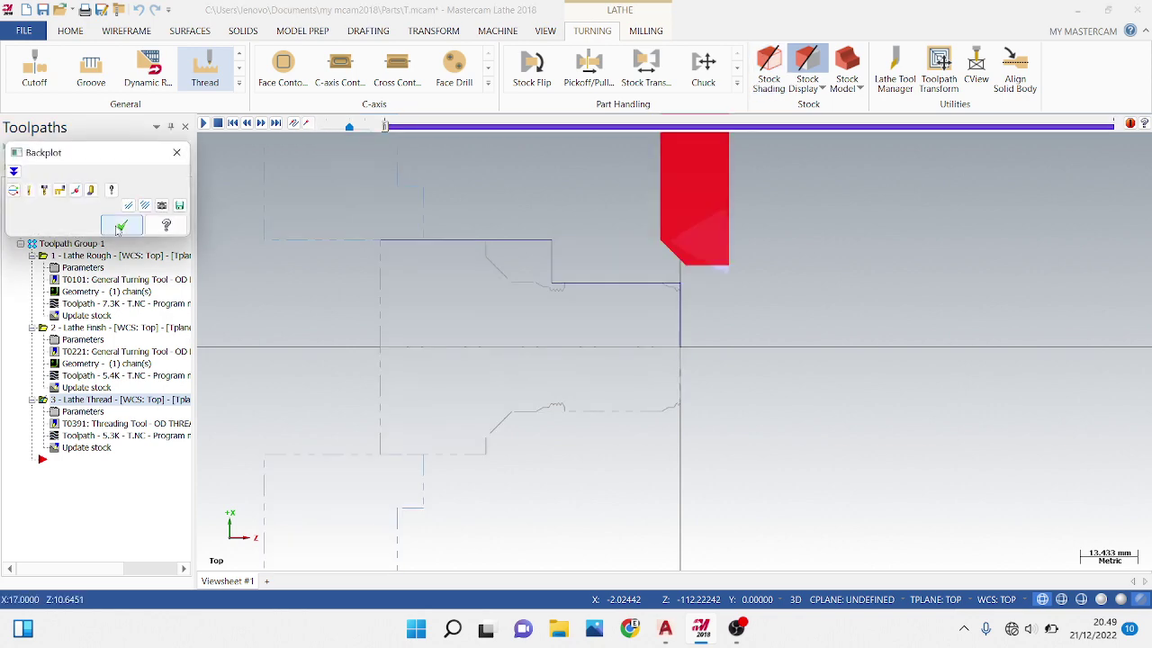
{"action": "left_click", "coordinate": [121, 225]}
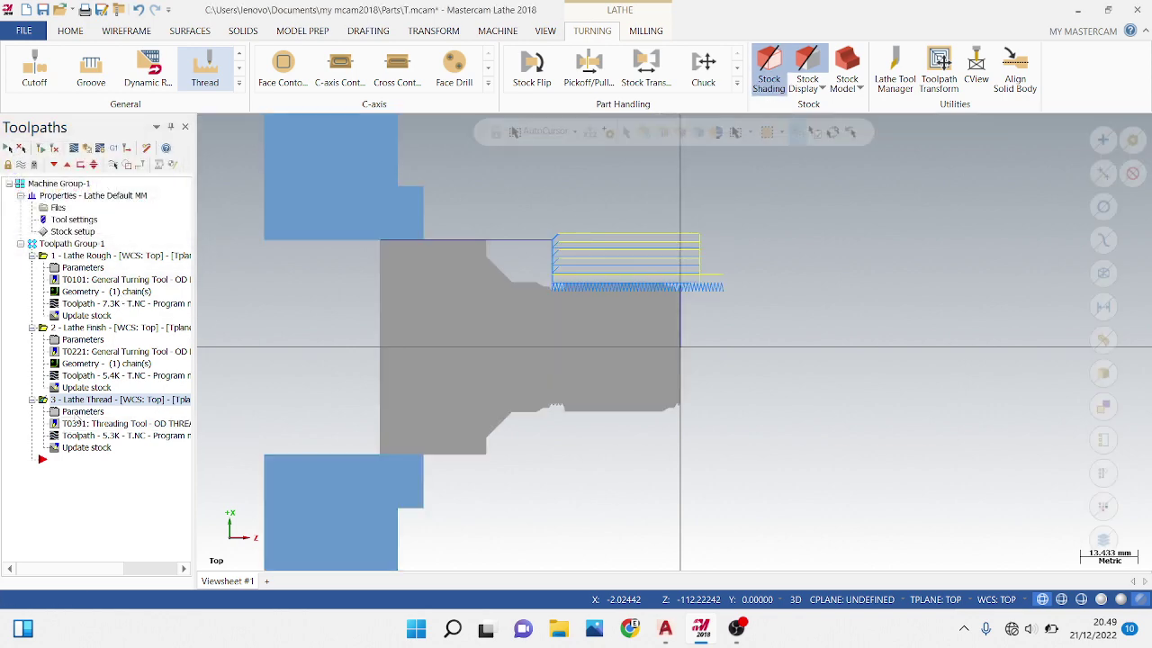
Change the threading operation's tool to T9494 OD THREAD RIGHT-SMALL and set its tool number to 3
{"action": "left_click", "coordinate": [83, 411]}
{"action": "left_click", "coordinate": [320, 187]}
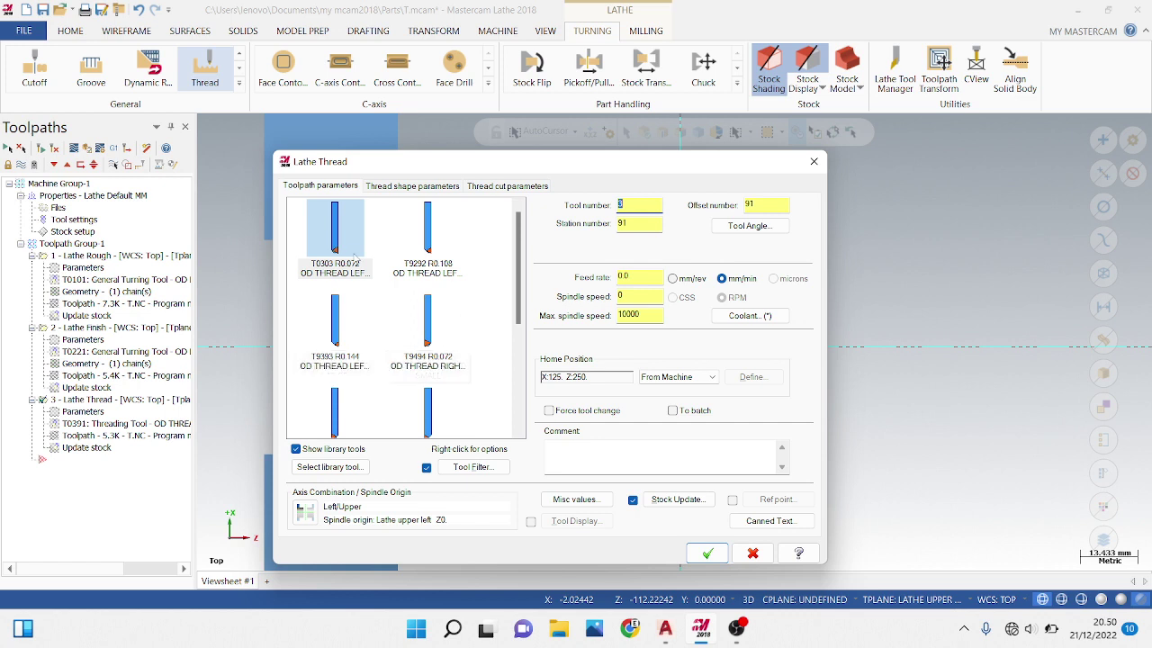
{"action": "left_click", "coordinate": [416, 342]}
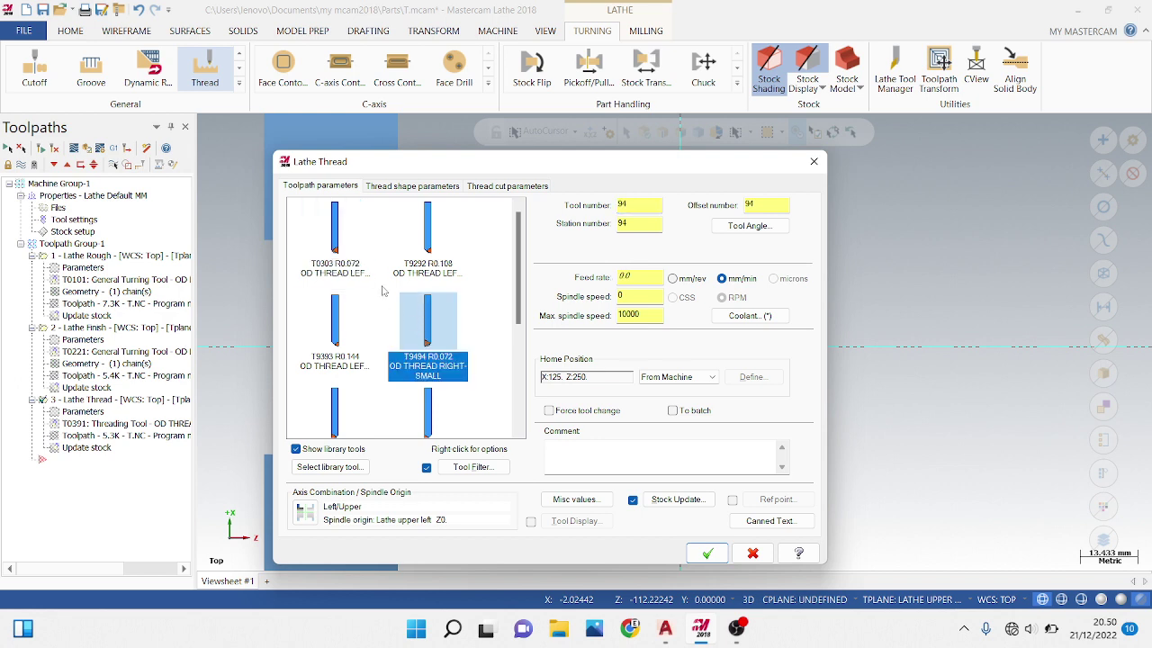
{"action": "double_click", "coordinate": [652, 204]}
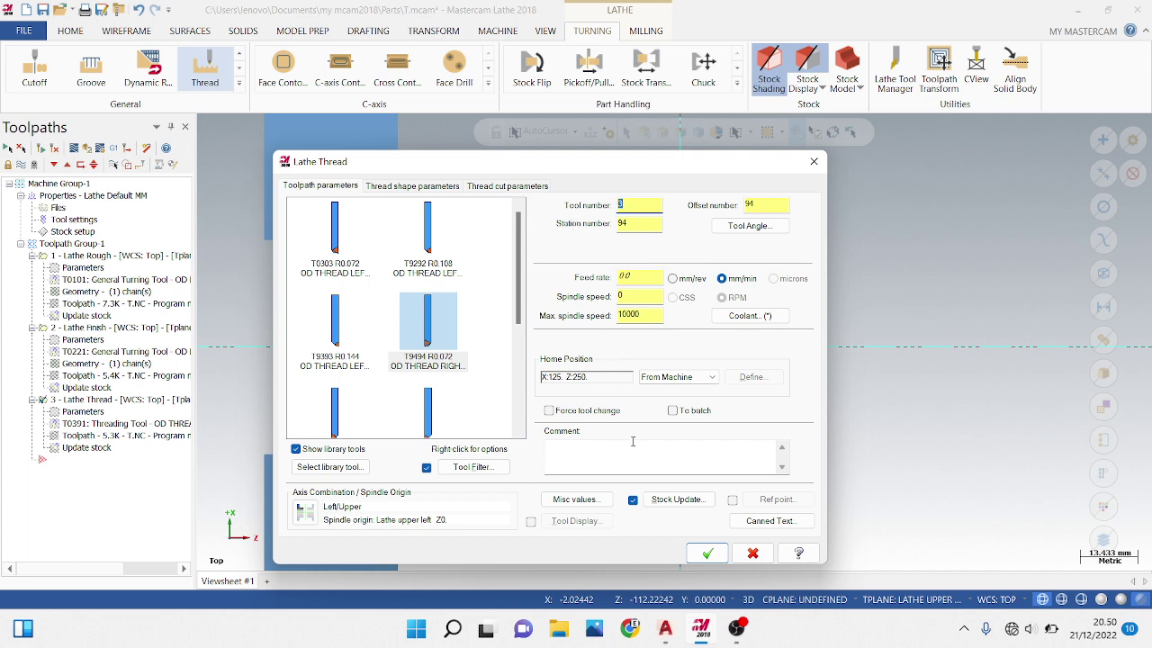
{"action": "type", "text": "3"}
{"action": "left_click", "coordinate": [707, 552]}
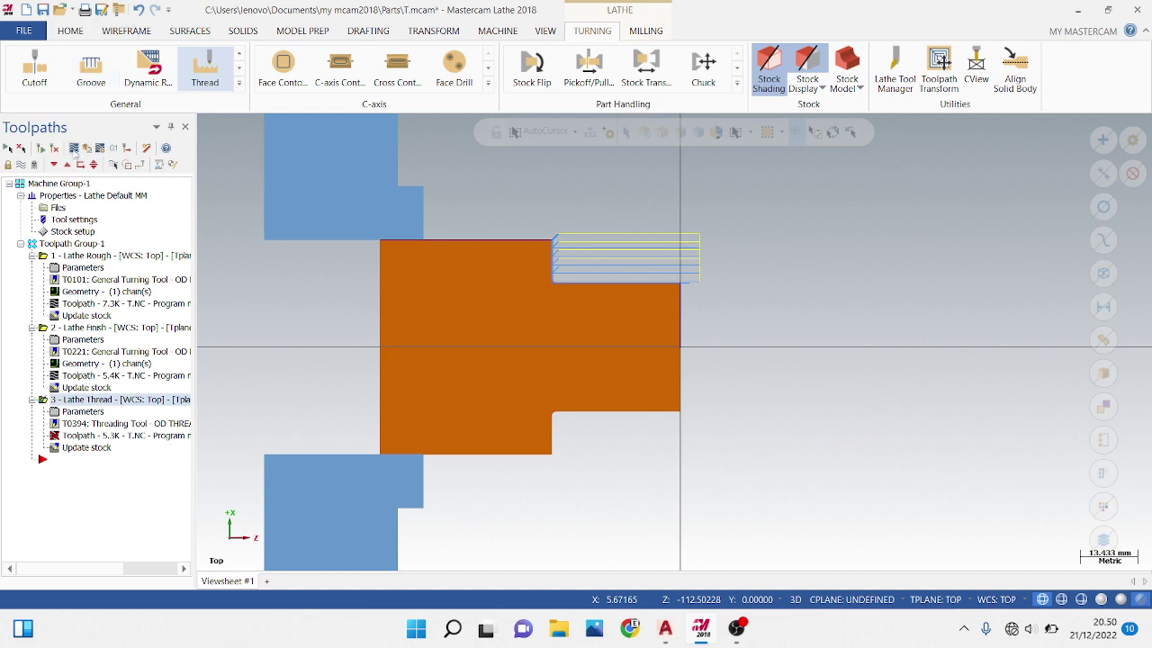
Regenerate the changed threading operation and preview its new threading tool in Backplot
{"action": "left_click", "coordinate": [75, 154]}
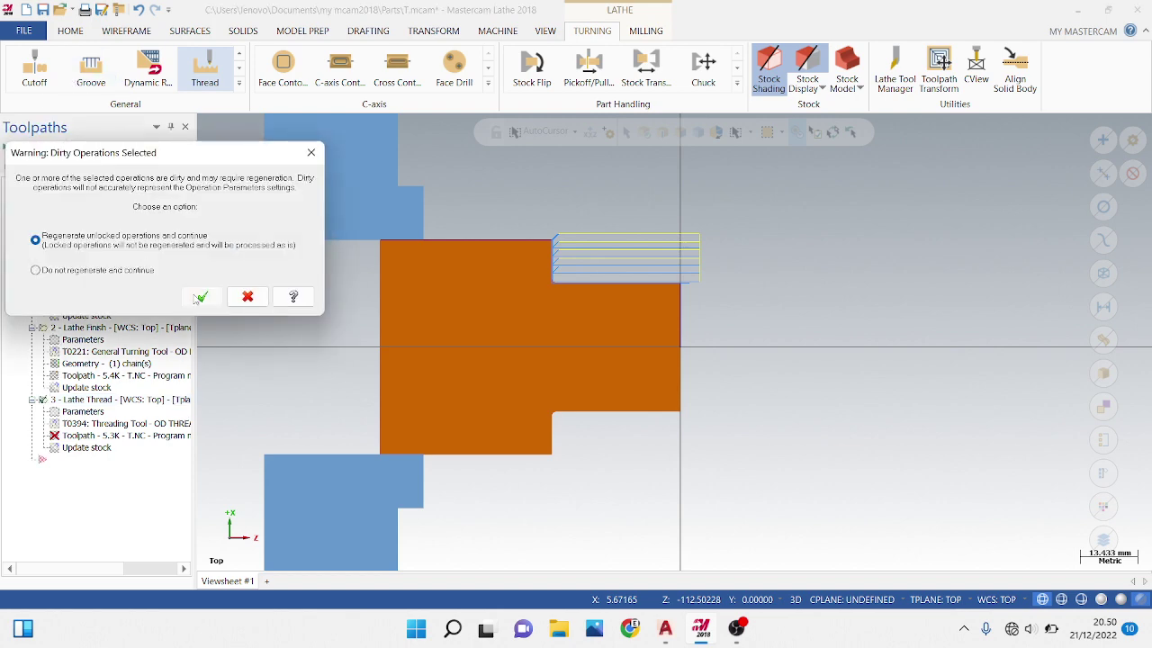
{"action": "left_click", "coordinate": [199, 298]}
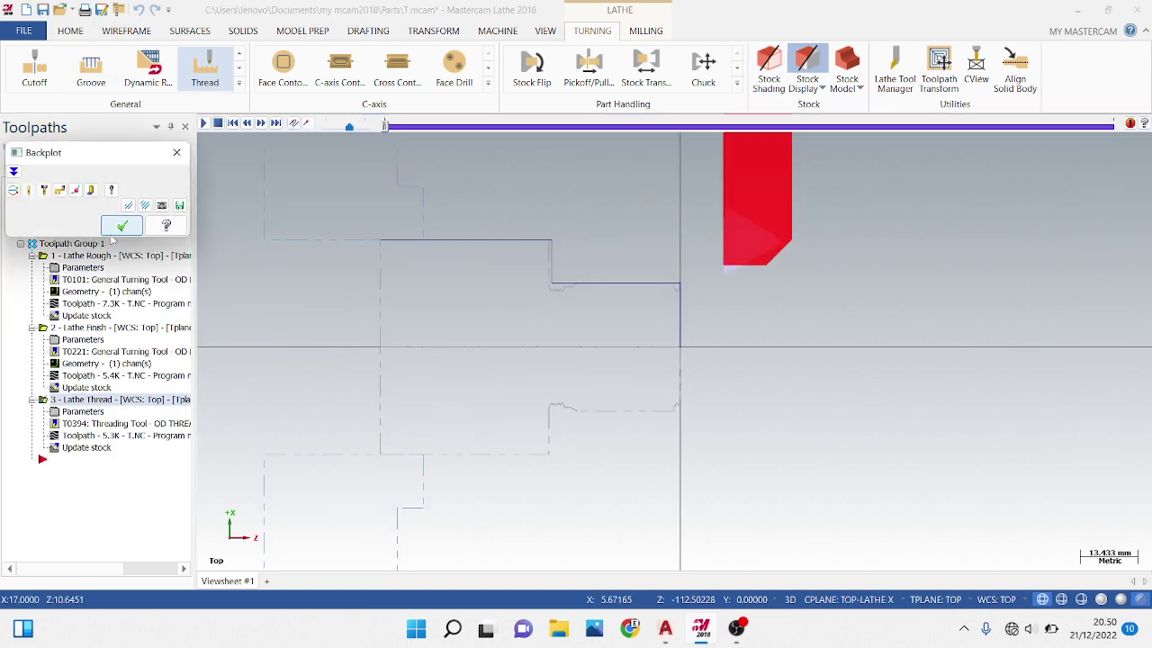
{"action": "left_click", "coordinate": [123, 226]}
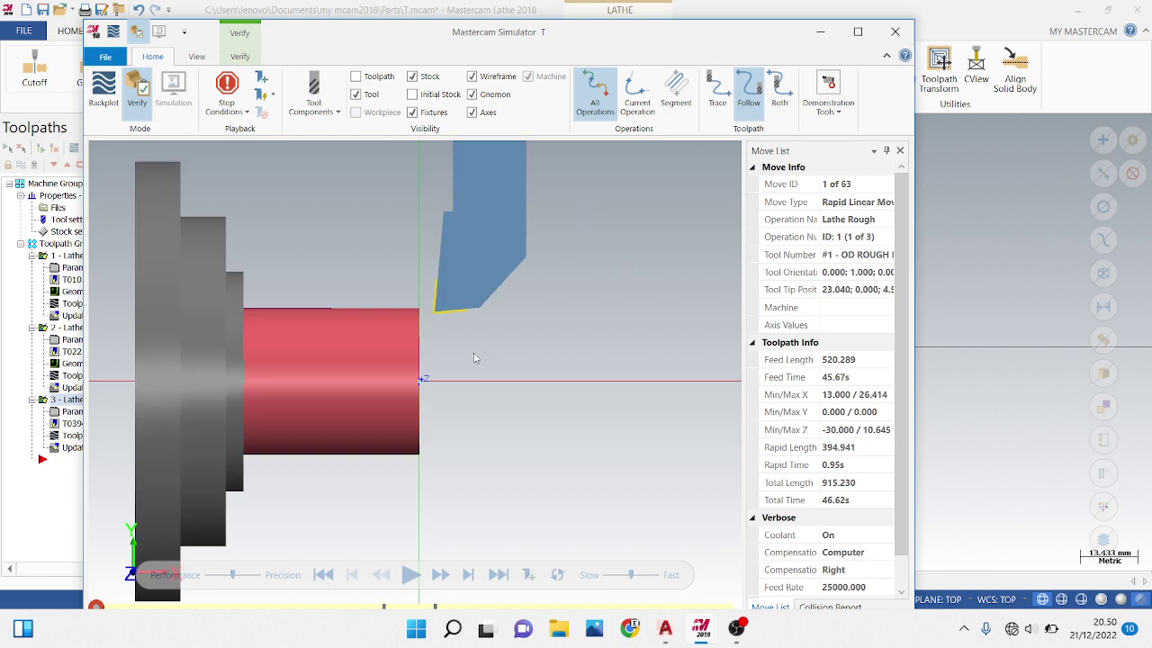
Run the Verify simulation of all three lathe operations, inspect the cut thread up close and from an angle, and close the simulator
{"action": "left_click", "coordinate": [409, 574]}
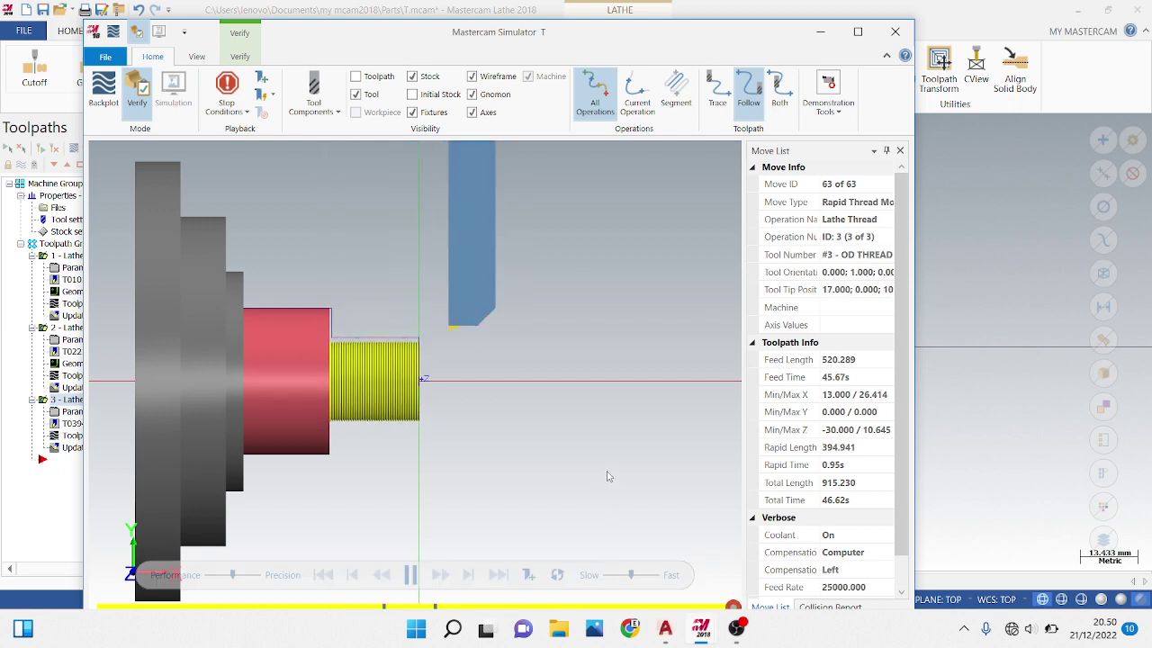
{"action": "scroll", "coordinate": [432, 363], "scroll_direction": "up", "scroll_amount": 1}
{"action": "scroll", "coordinate": [378, 318], "scroll_direction": "up", "scroll_amount": 1}
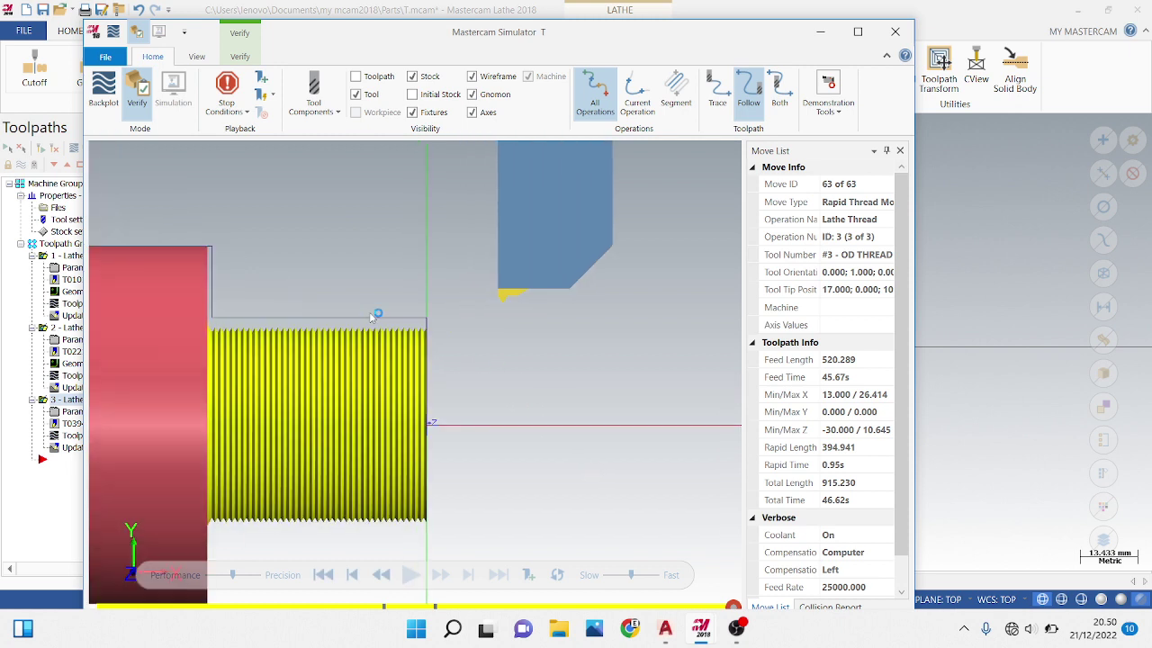
{"action": "scroll", "coordinate": [428, 358], "scroll_direction": "down", "scroll_amount": 2}
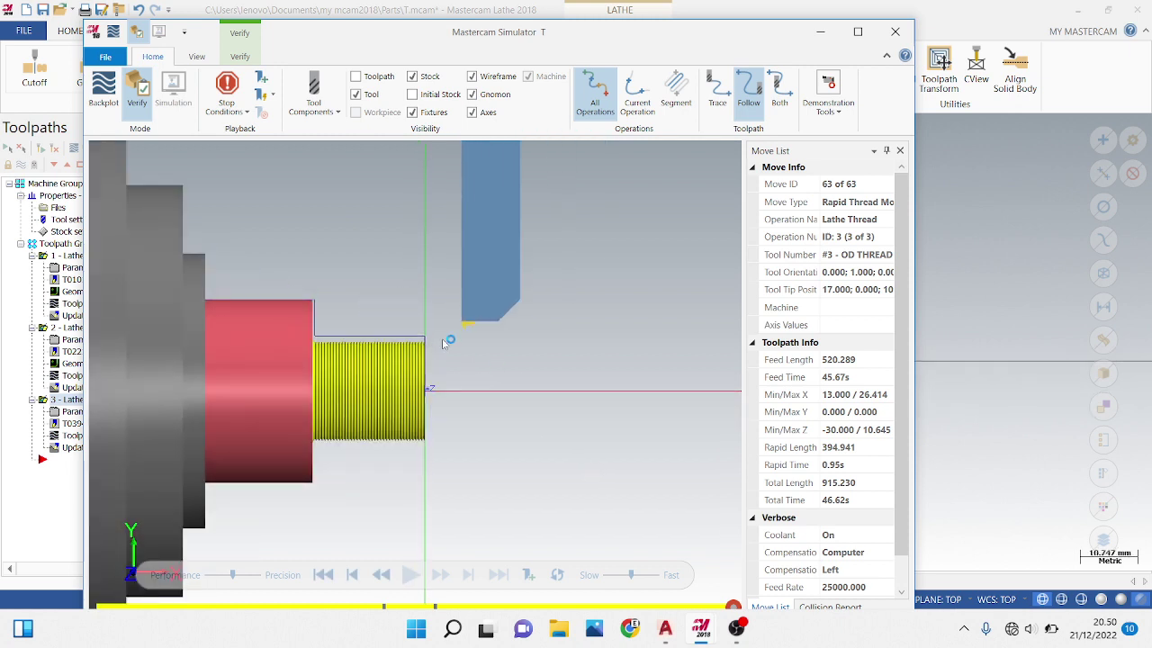
{"action": "middle_click_drag", "start_coordinate": [448, 387], "coordinate": [421, 386]}
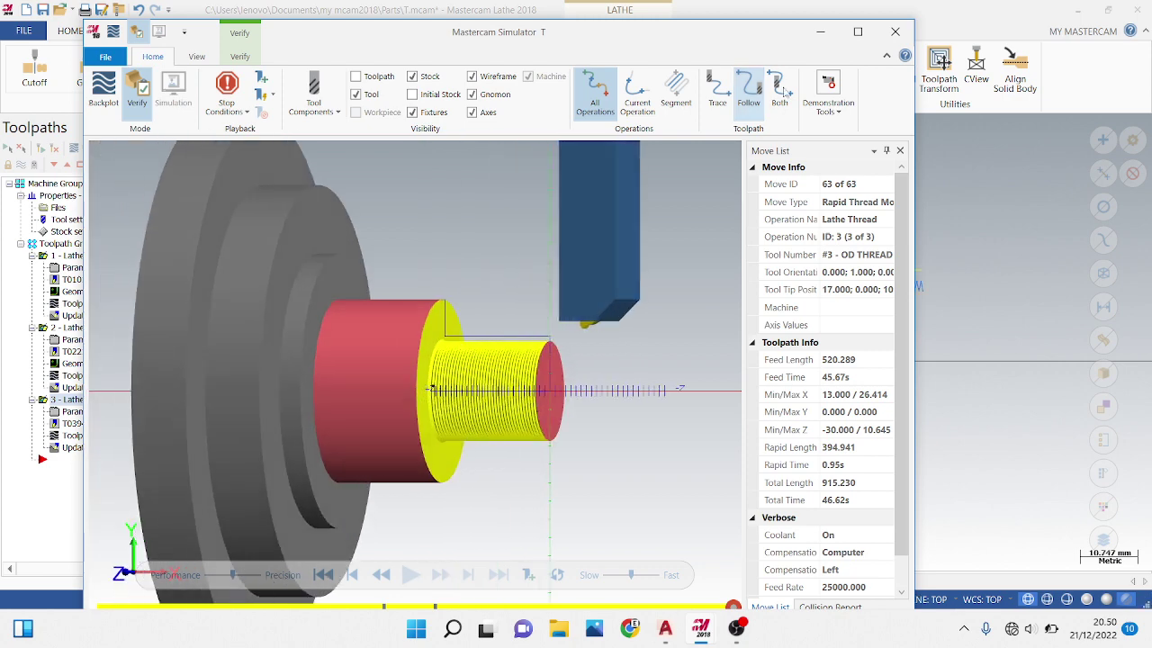
{"action": "left_click", "coordinate": [895, 32]}
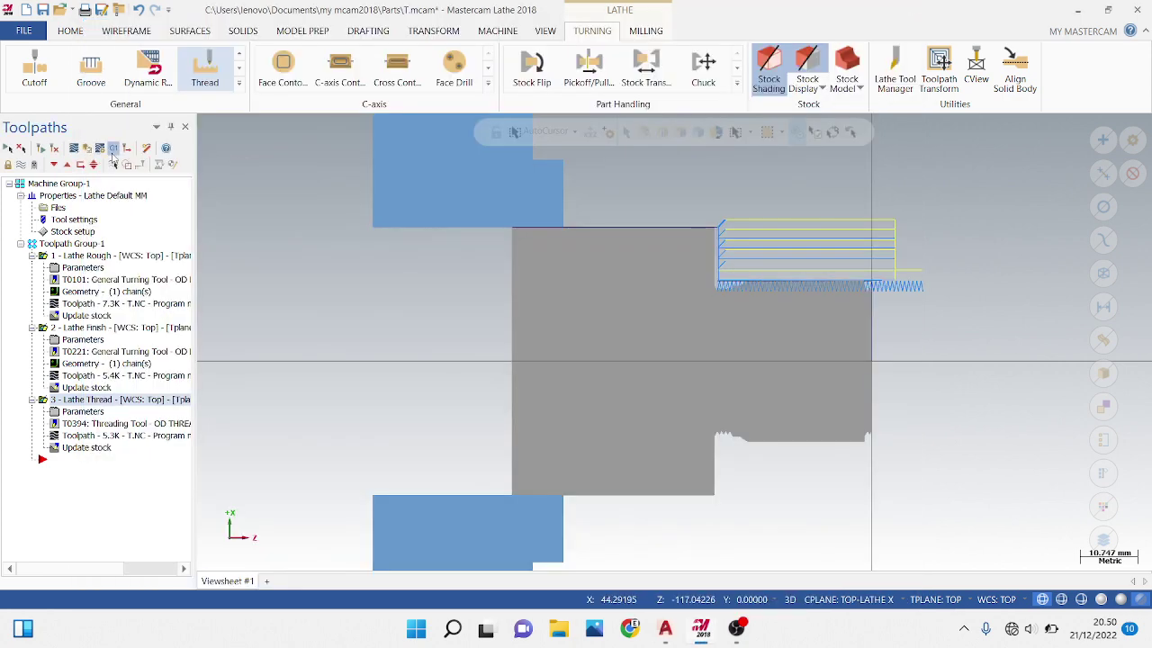
Post-process the operations and save the NC file in the Desktop's Acam folder, following the existing naming pattern with the ending Mcam5-1
{"action": "left_click", "coordinate": [114, 148]}
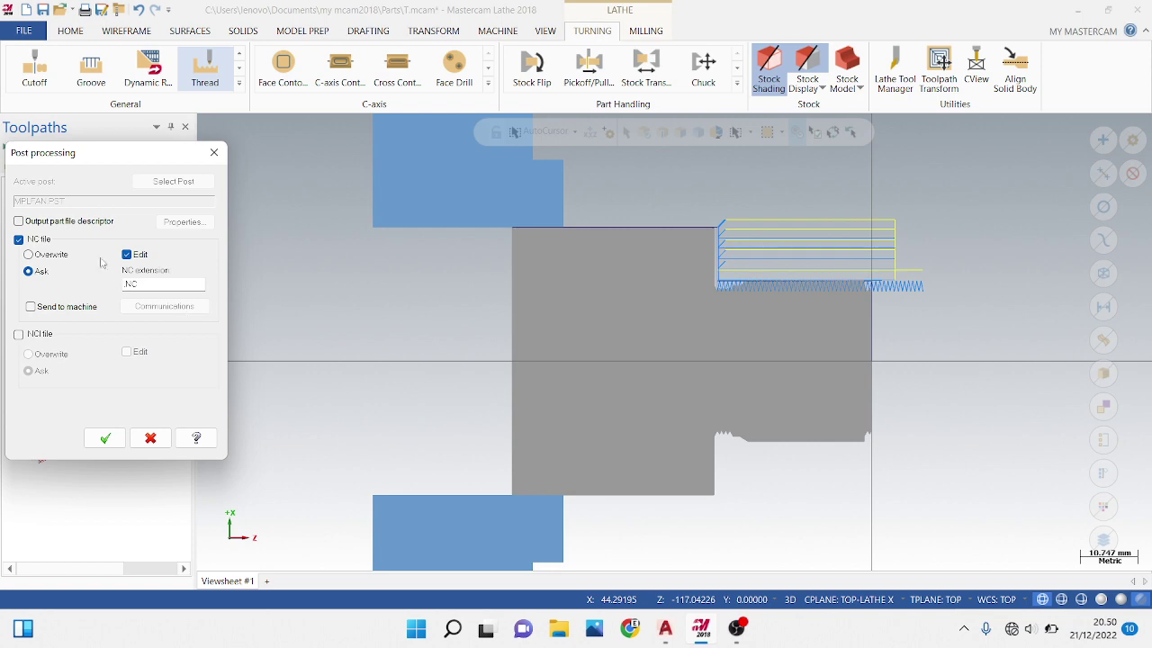
{"action": "left_click", "coordinate": [105, 438]}
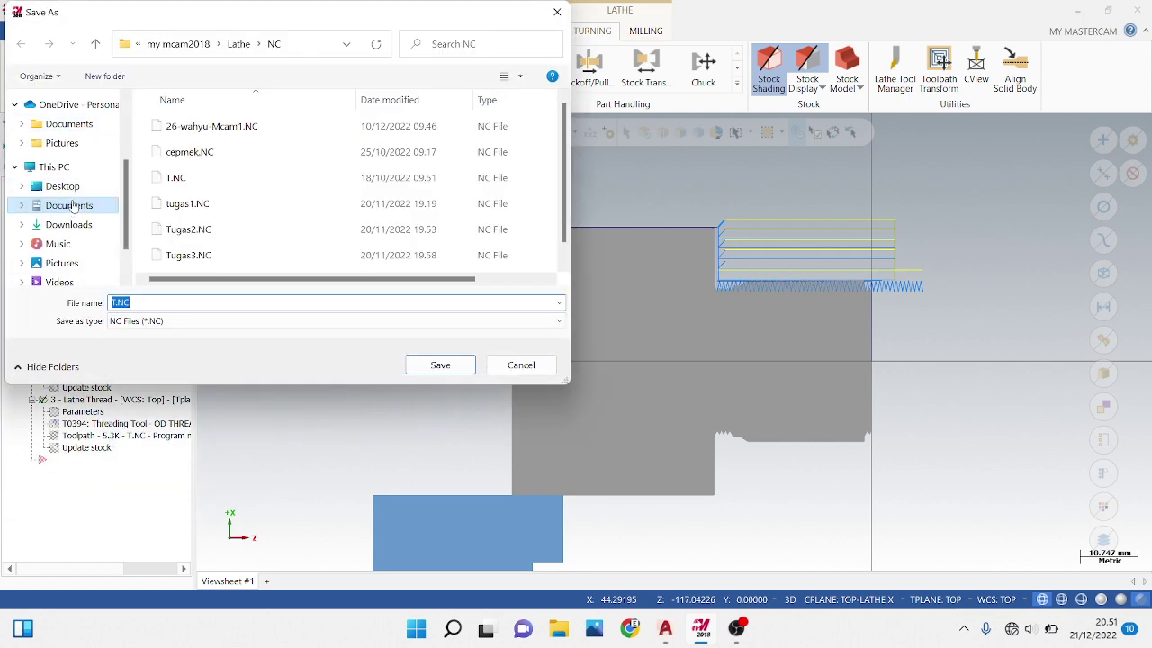
{"action": "left_click", "coordinate": [67, 185]}
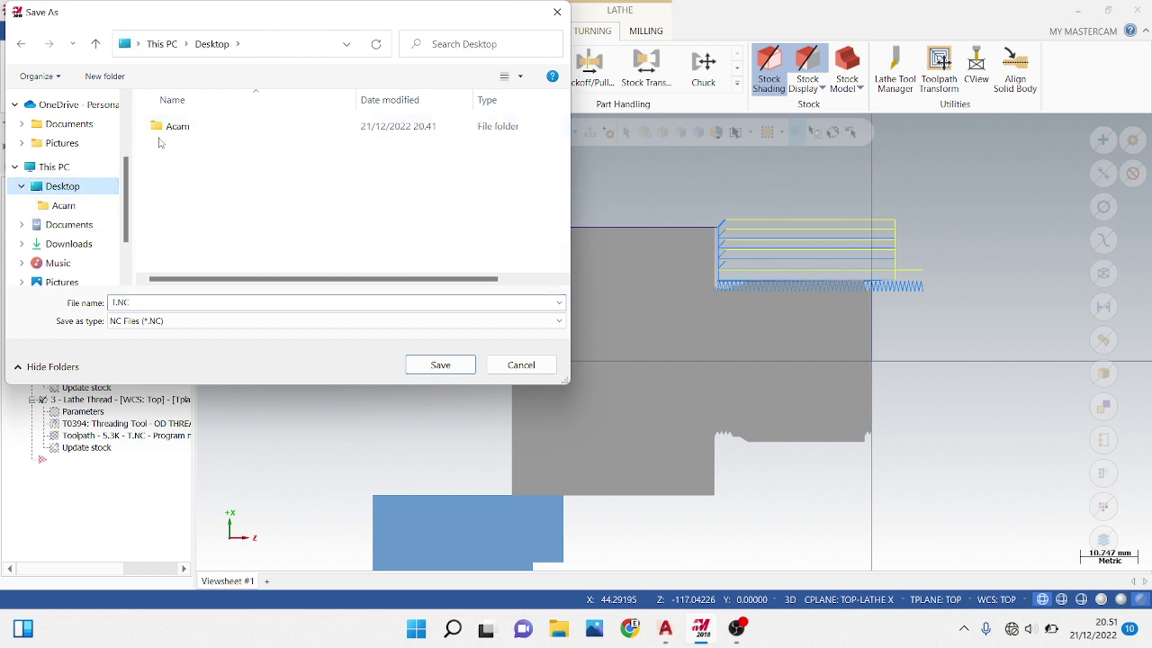
{"action": "double_click", "coordinate": [162, 131]}
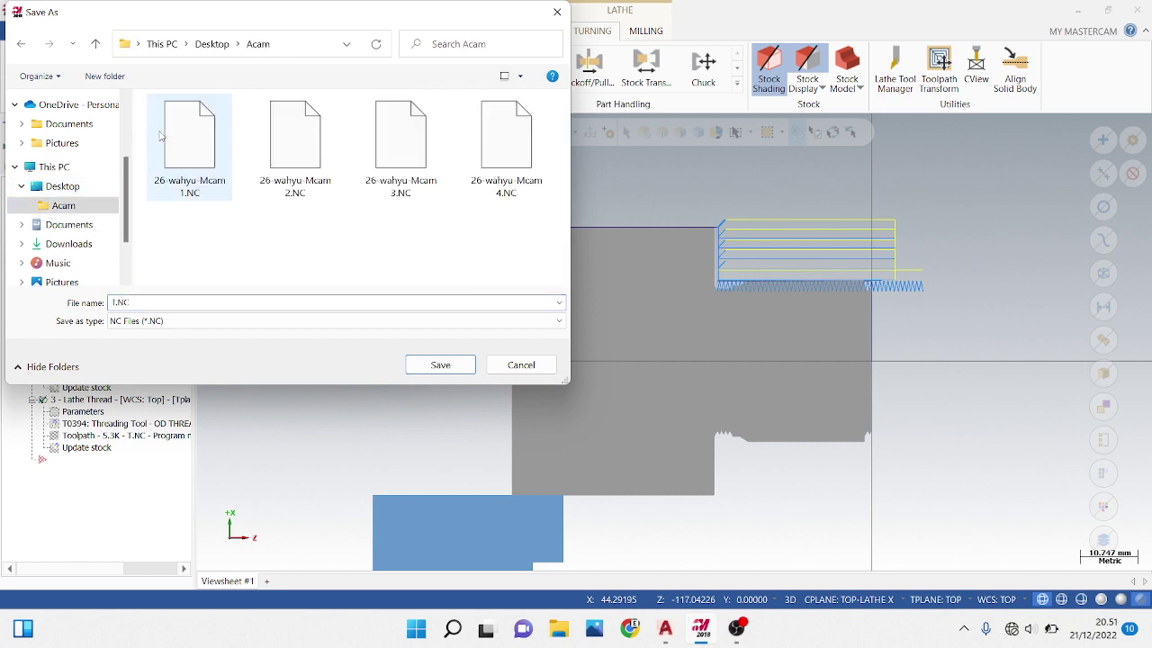
{"action": "left_click", "coordinate": [222, 112]}
{"action": "left_click", "coordinate": [179, 303]}
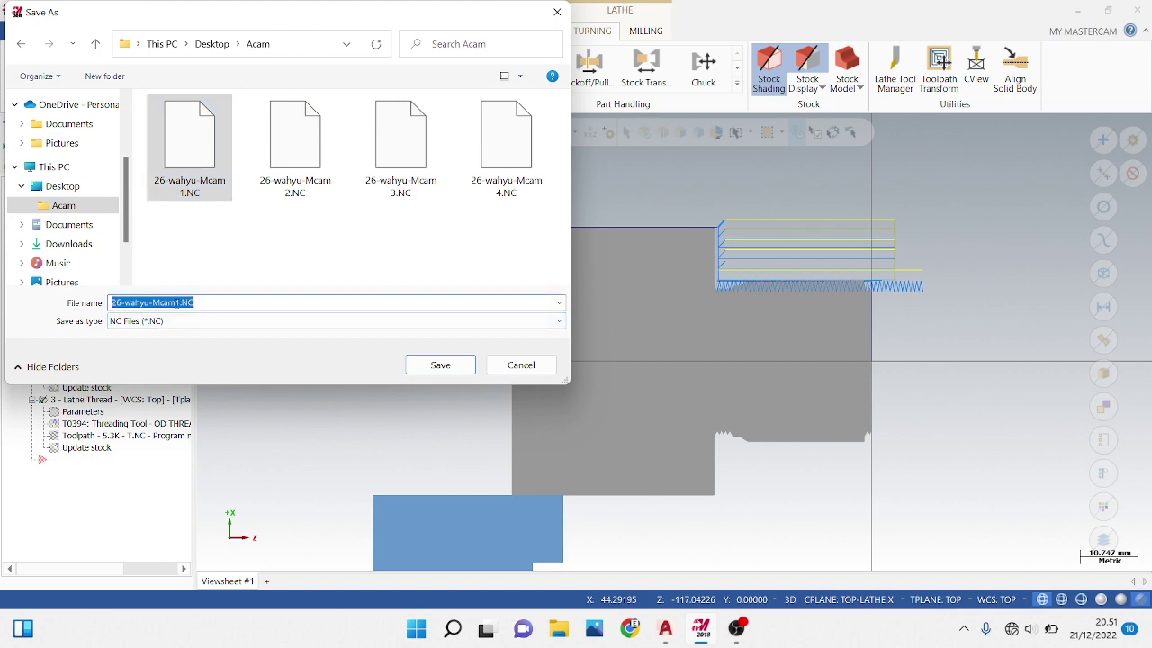
{"action": "left_click", "coordinate": [176, 303]}
{"action": "key", "text": "Delete"}
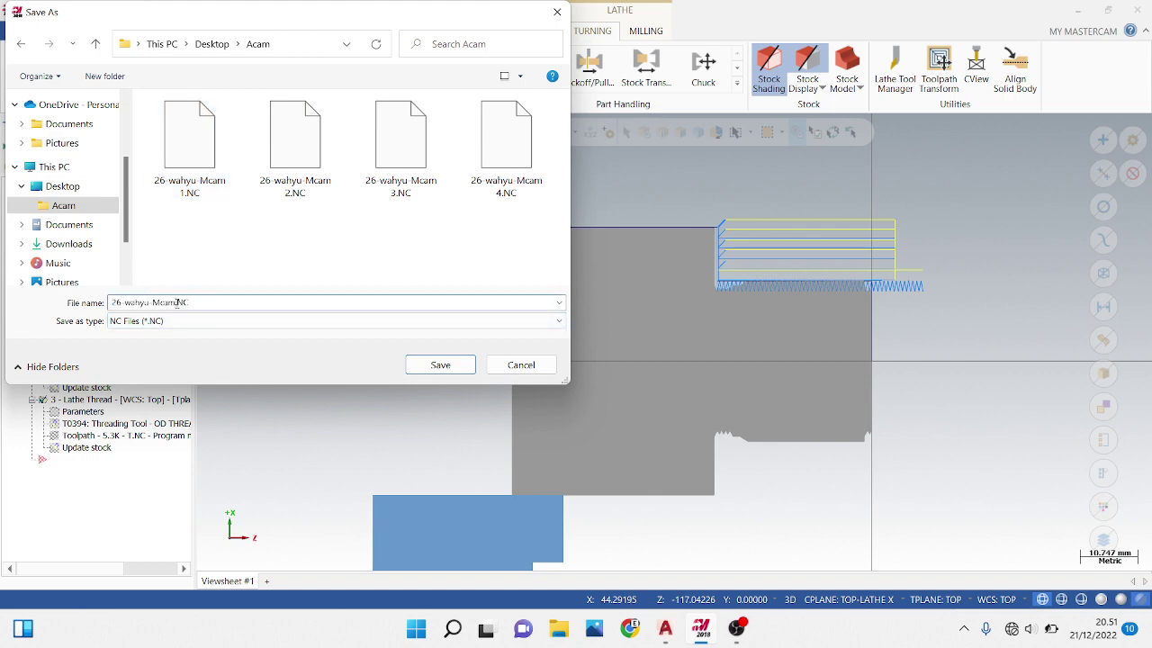
{"action": "type", "text": "5"}
{"action": "key", "text": "Return"}
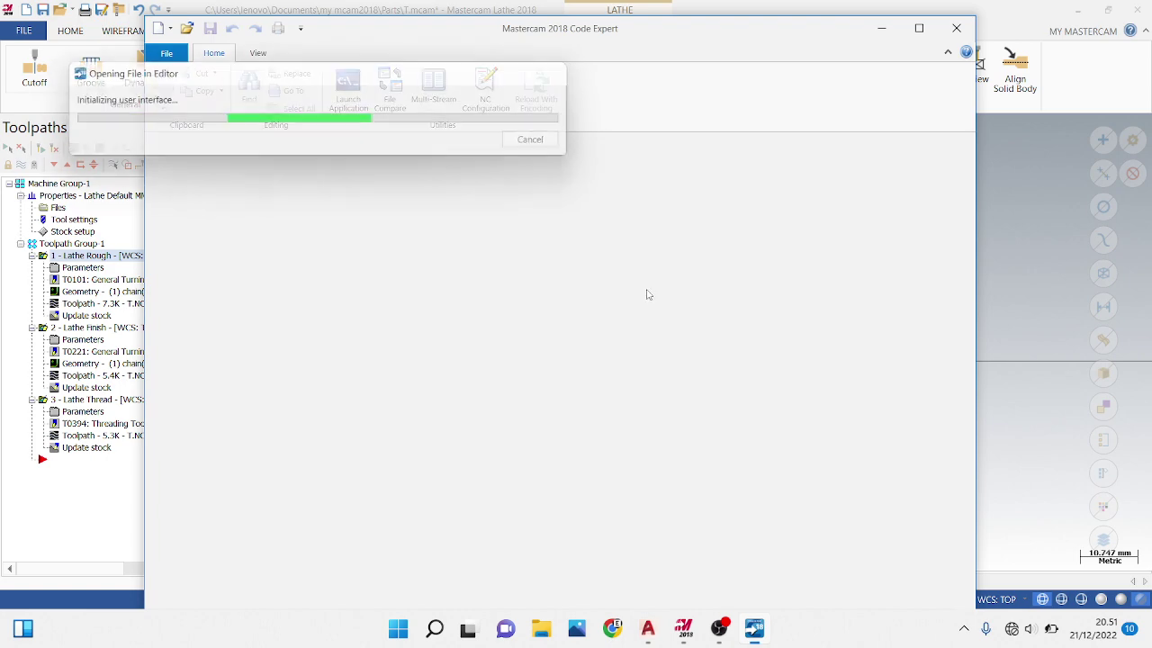
Review the posted NC program in Code Expert and close the editor
{"action": "scroll", "coordinate": [323, 269], "scroll_direction": "down", "scroll_amount": 5}
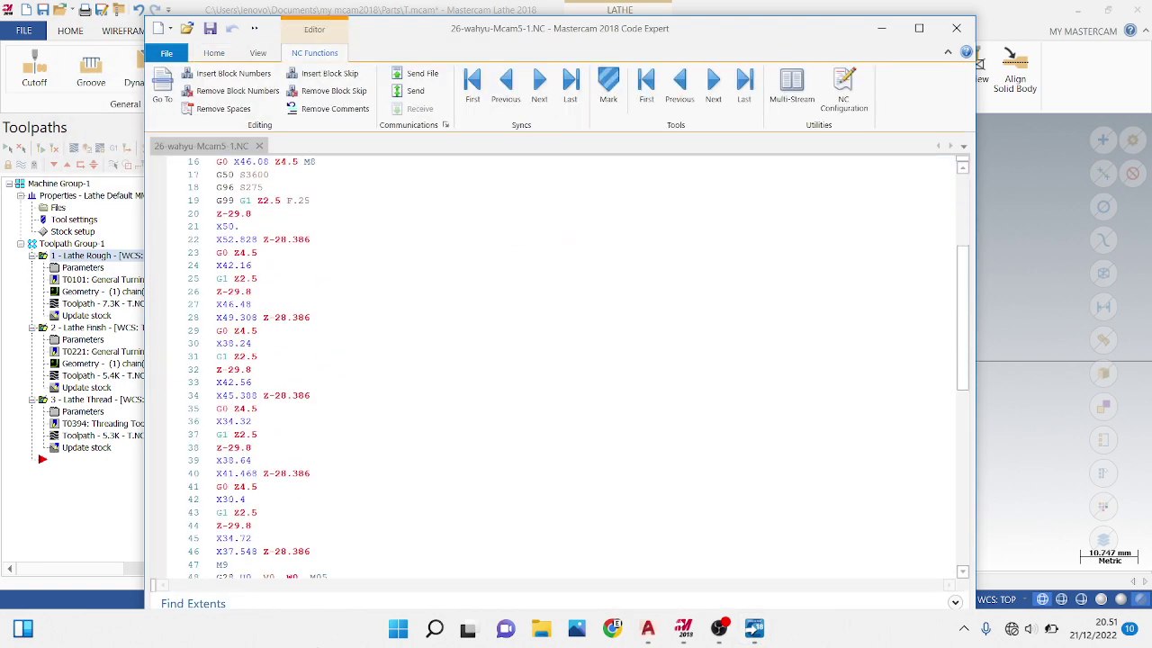
{"action": "scroll", "coordinate": [326, 461], "scroll_direction": "up", "scroll_amount": 5}
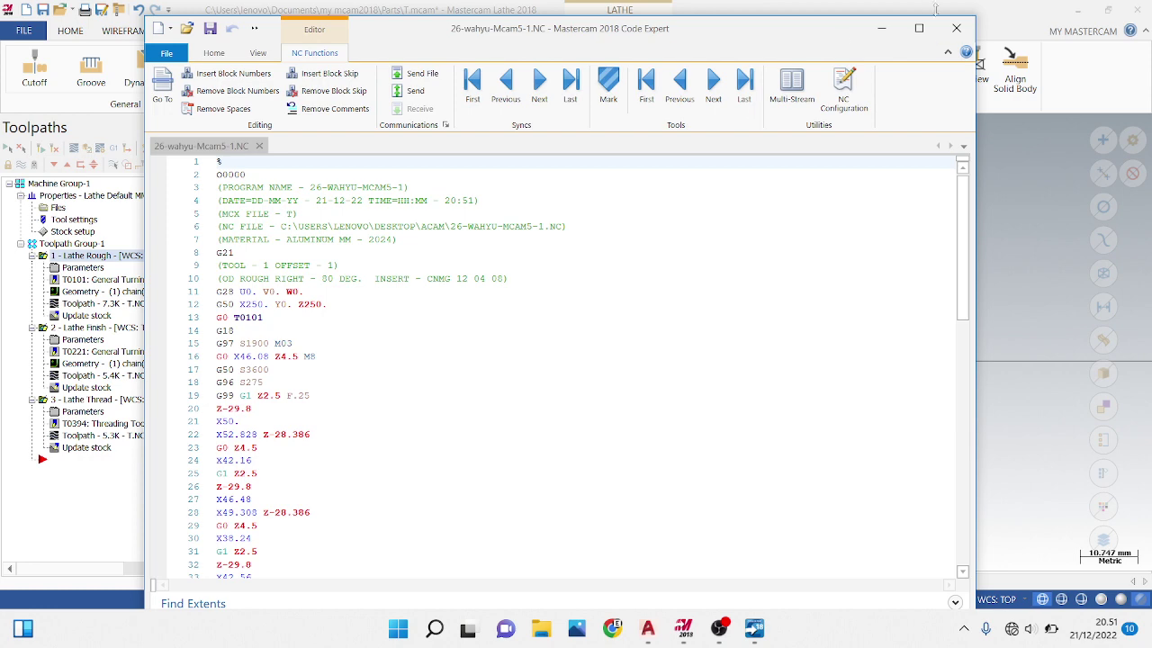
{"action": "left_click", "coordinate": [957, 28]}
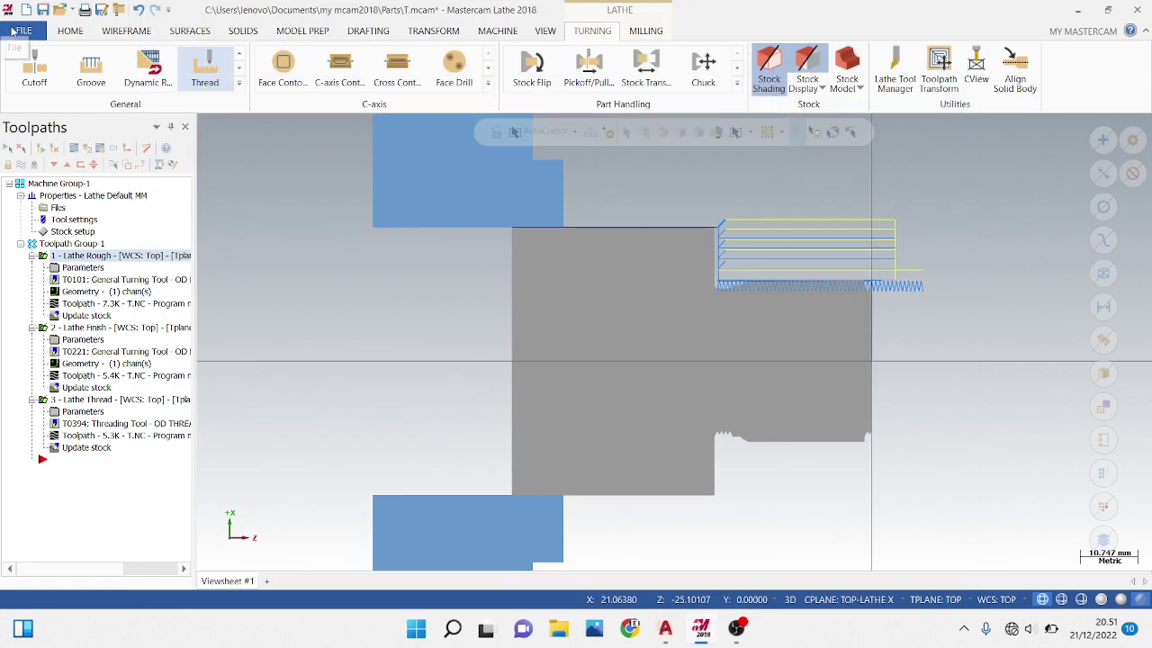
Save the Mastercam part in the Desktop's Acam folder, following the existing naming pattern with the ending Mcam5-1.mcam
{"action": "left_click", "coordinate": [14, 31]}
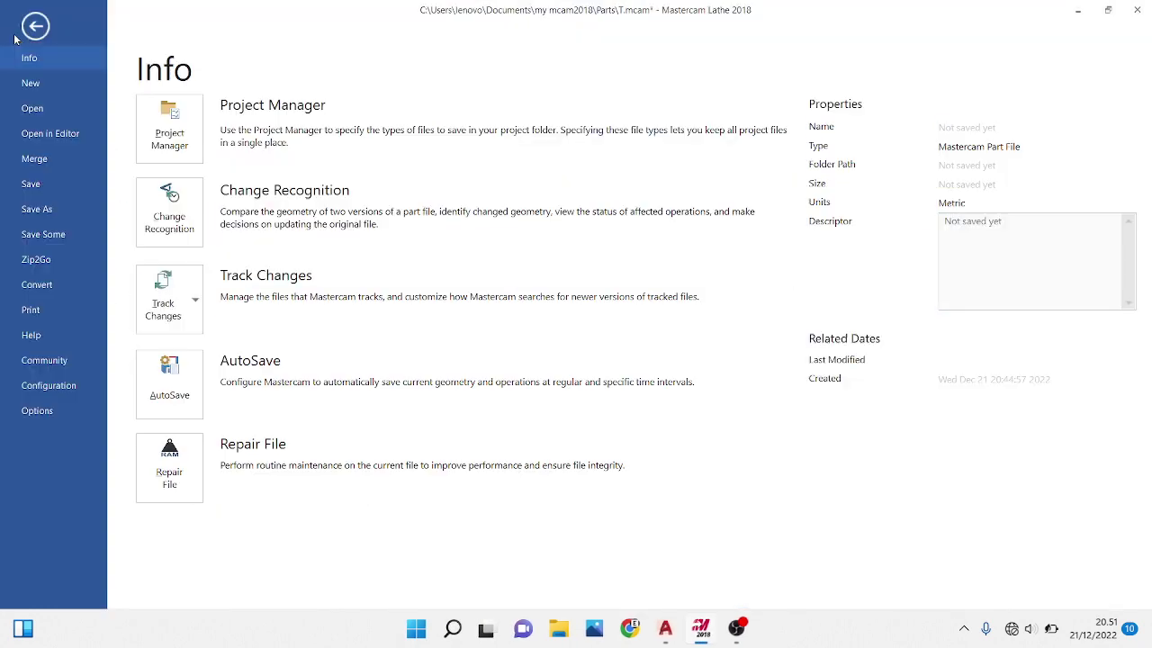
{"action": "left_click", "coordinate": [42, 193]}
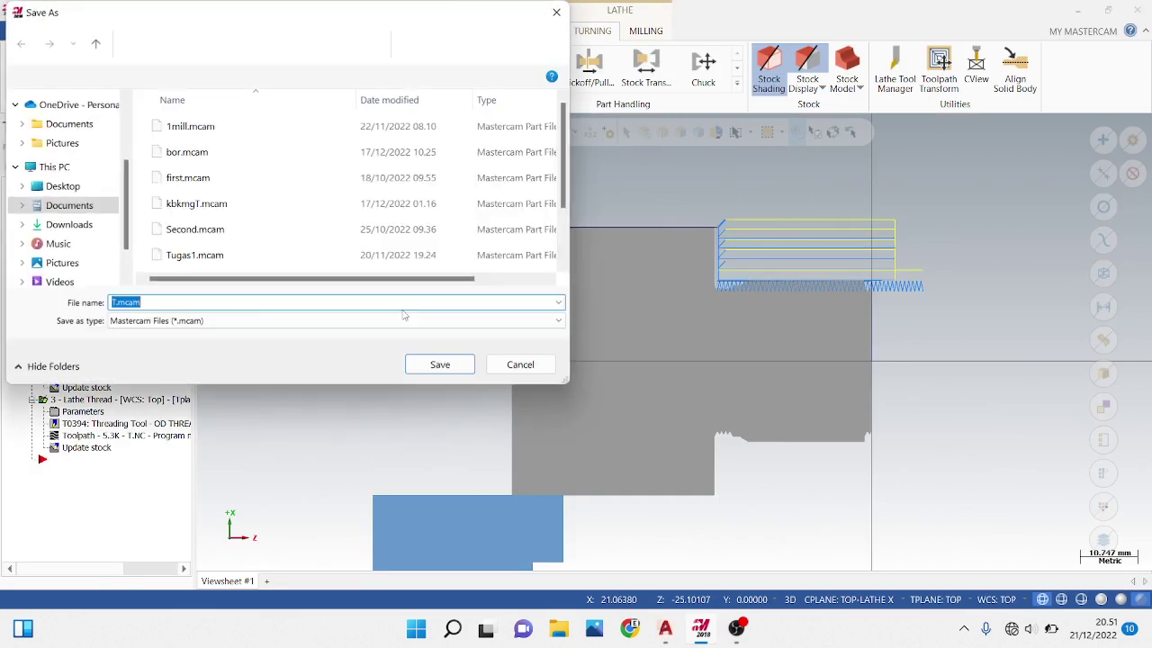
{"action": "scroll", "coordinate": [59, 144], "scroll_direction": "up", "scroll_amount": 3}
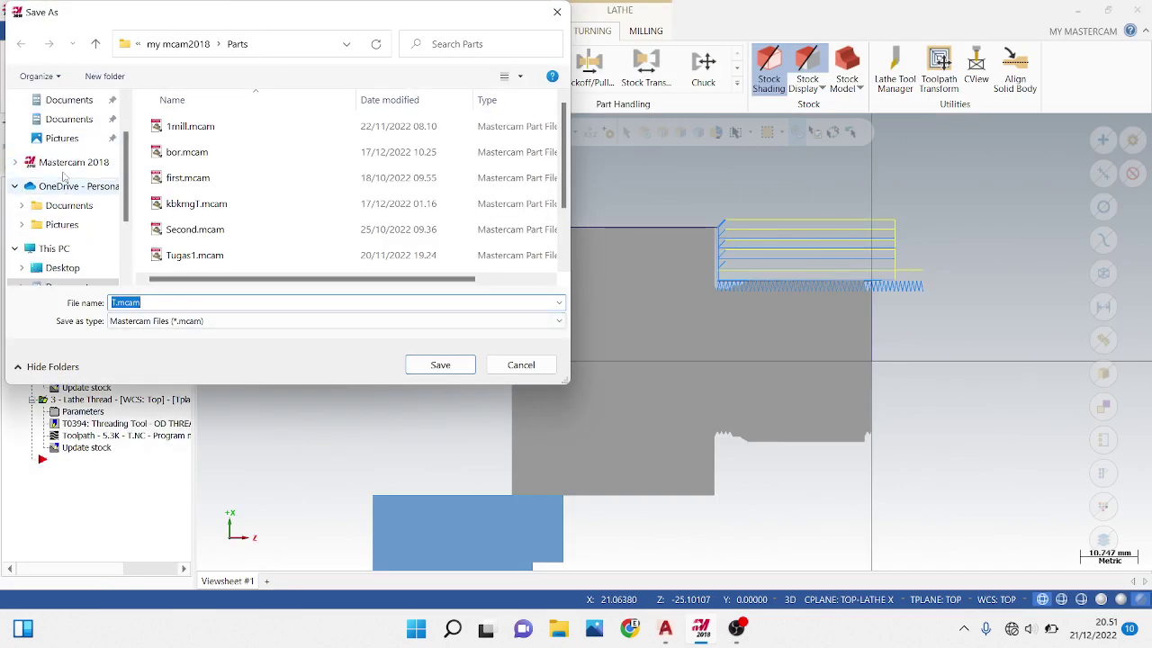
{"action": "scroll", "coordinate": [65, 132], "scroll_direction": "up", "scroll_amount": 1}
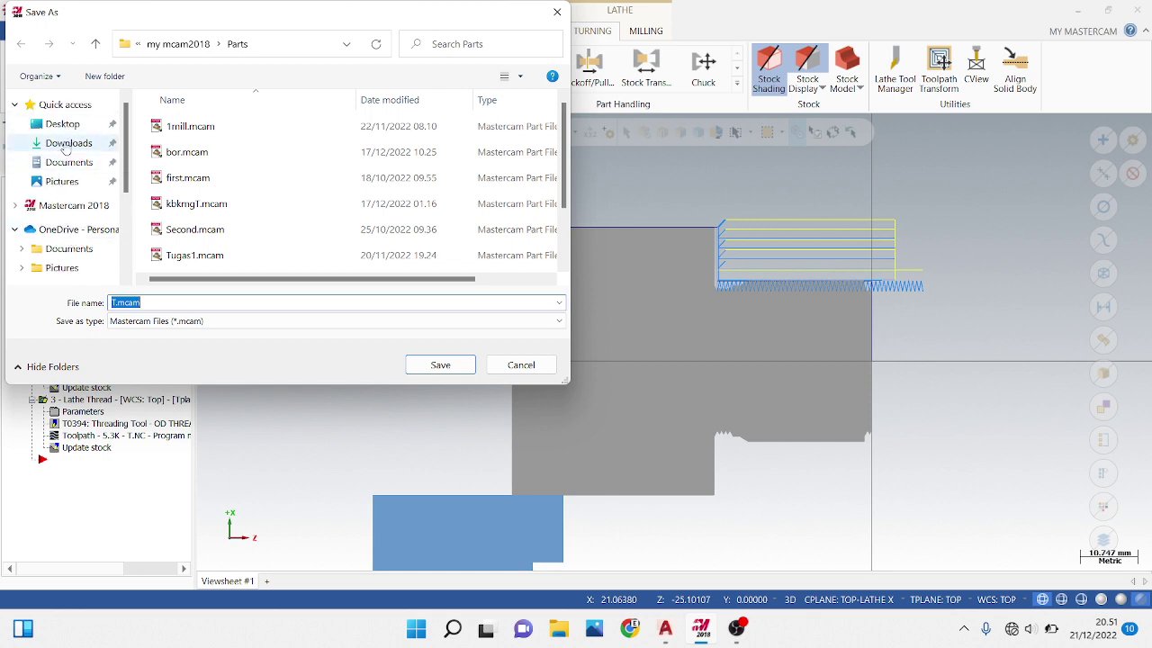
{"action": "left_click", "coordinate": [63, 124]}
{"action": "double_click", "coordinate": [220, 131]}
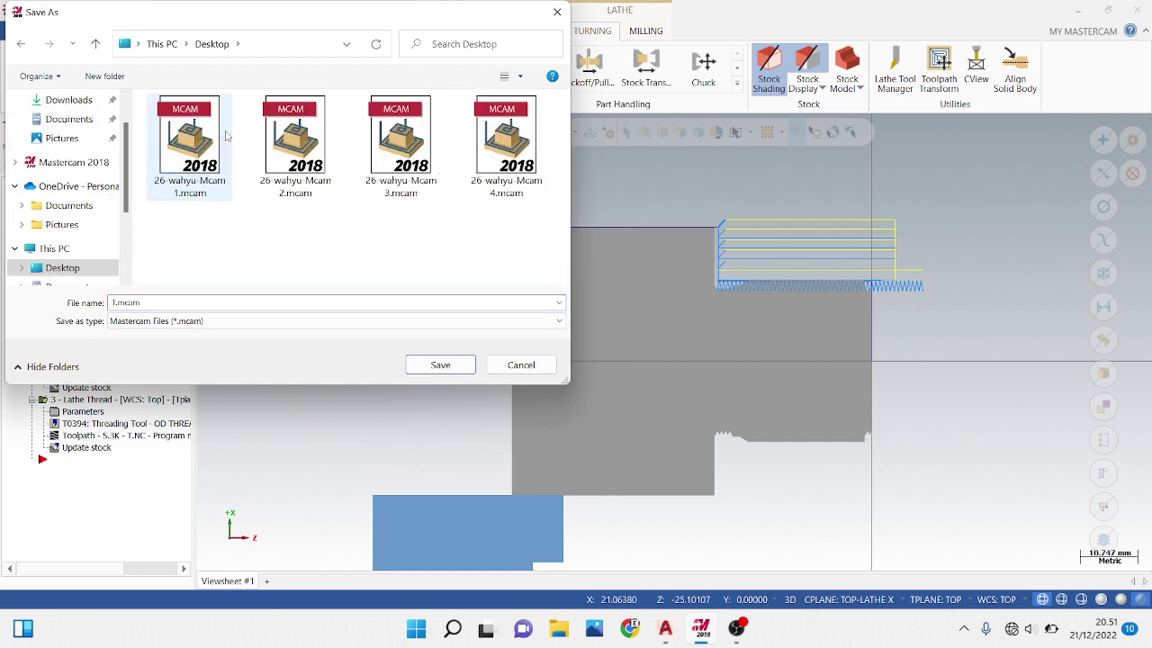
{"action": "left_click", "coordinate": [181, 165]}
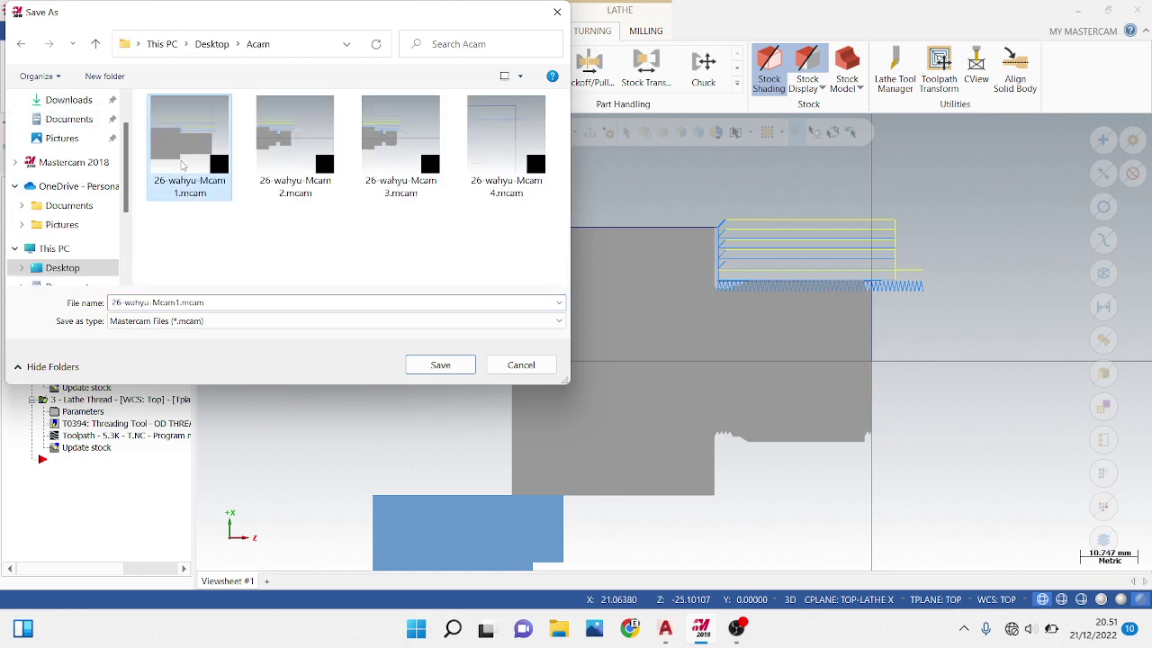
{"action": "left_click", "coordinate": [178, 304]}
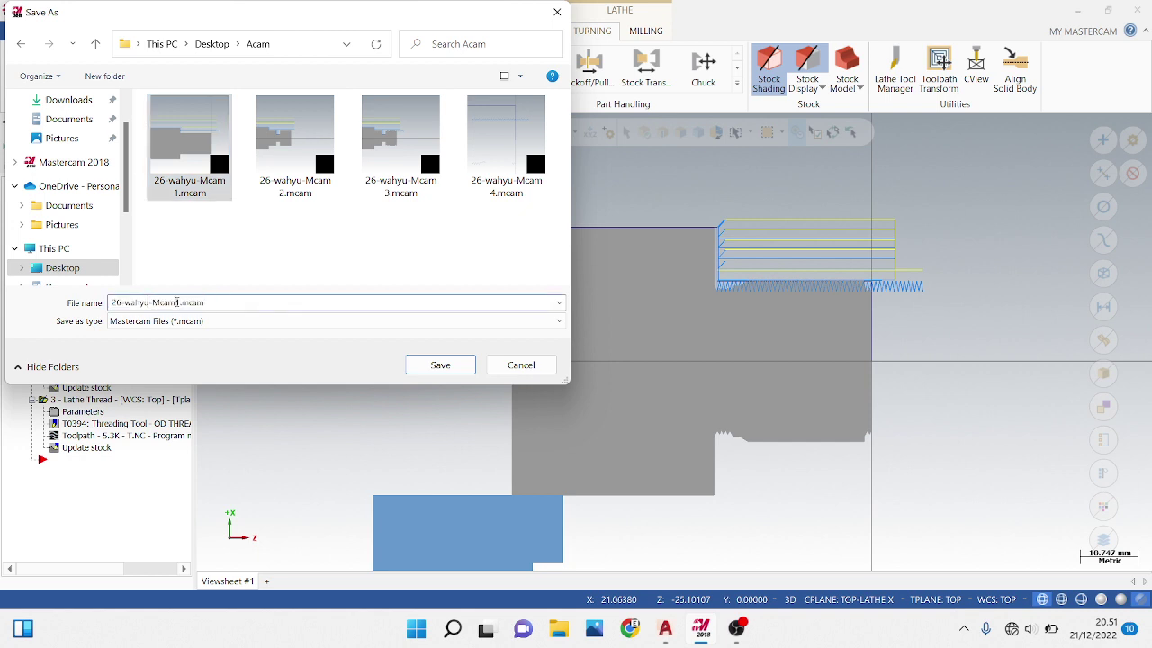
{"action": "key", "text": "BackSpace"}
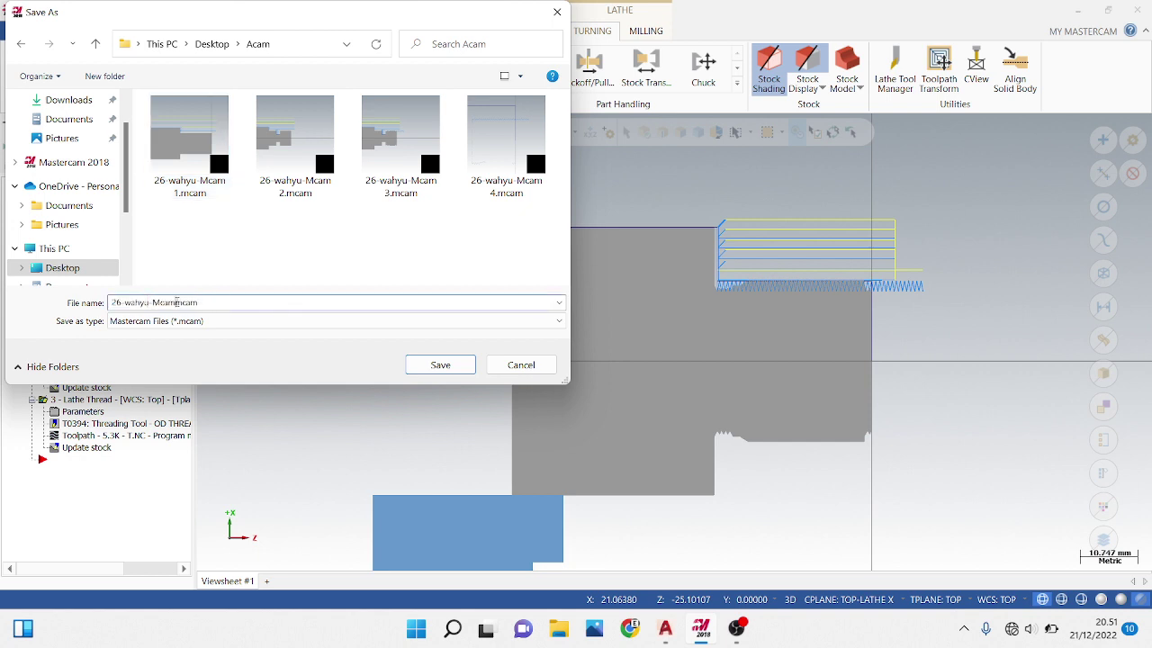
{"action": "type", "text": "5-1"}
{"action": "key", "text": "Return"}
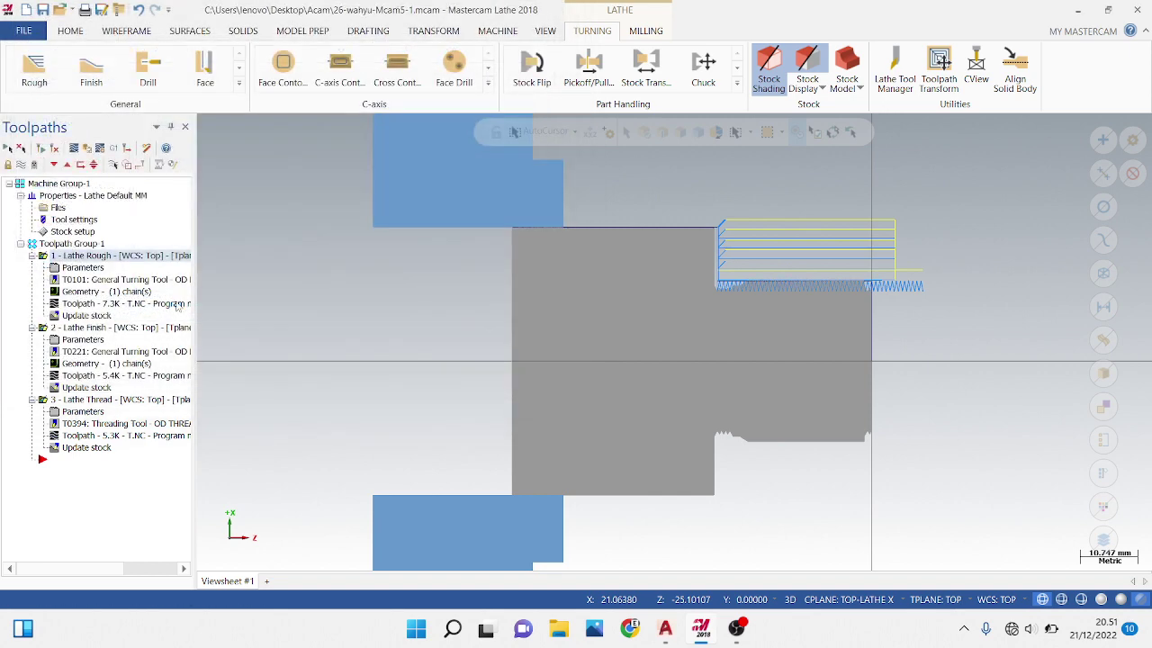
Create a new Mastercam part file and check the internally threaded part's dimensions in the AutoCAD drawing before returning to Mastercam
{"action": "left_click", "coordinate": [27, 31]}
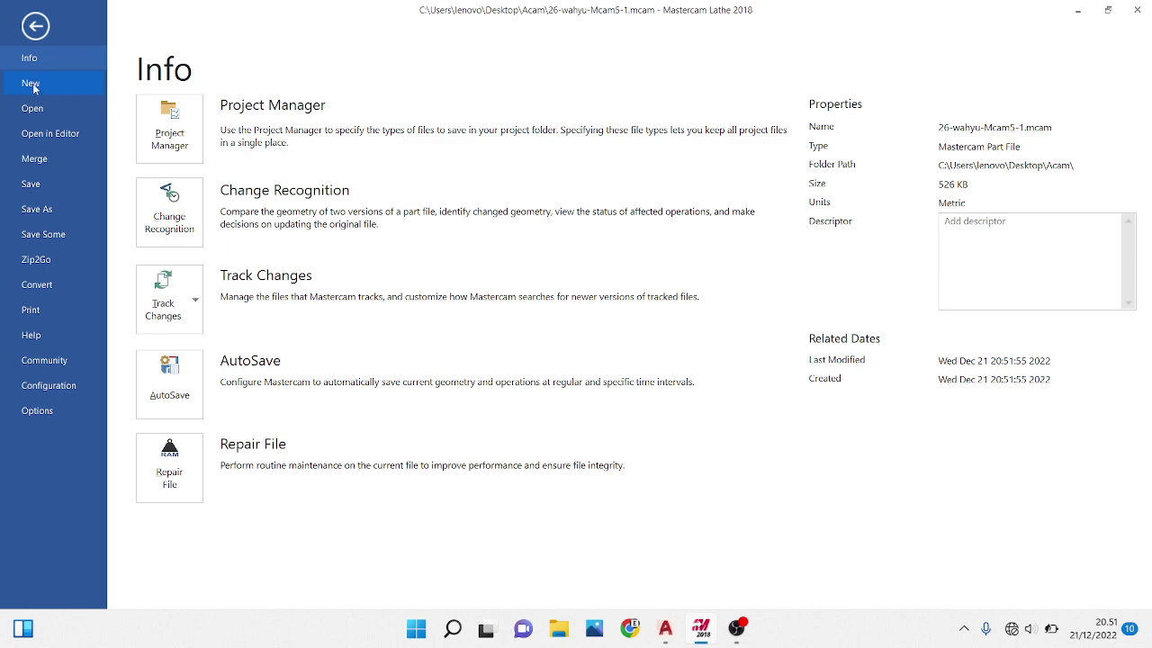
{"action": "left_click", "coordinate": [31, 84]}
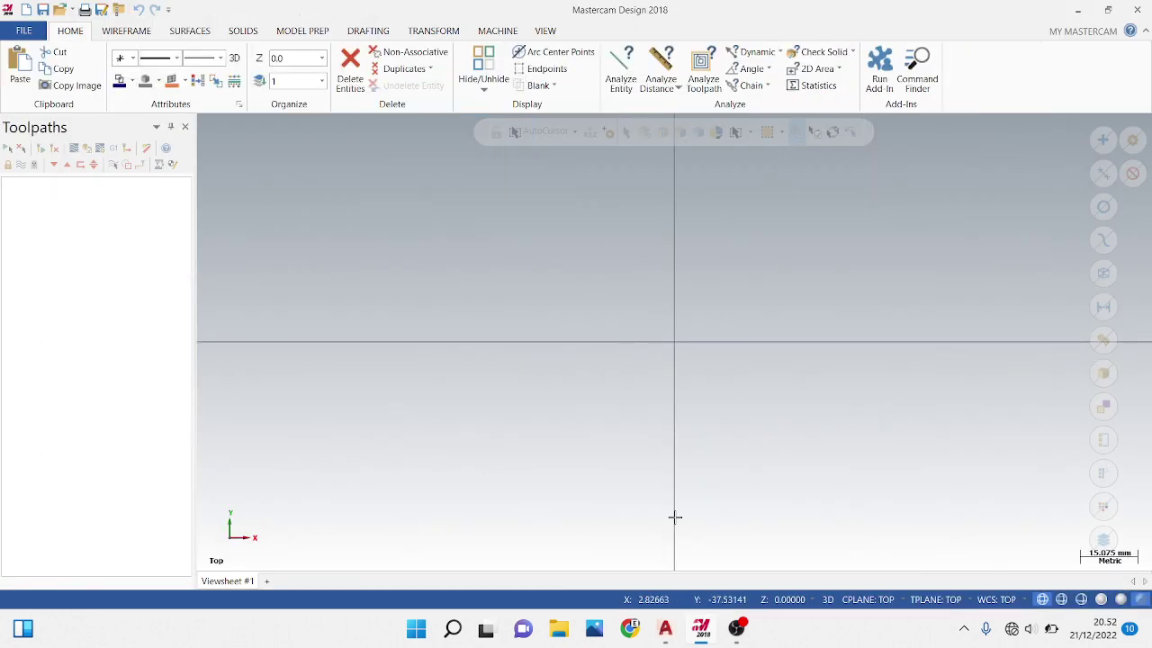
{"action": "left_click", "coordinate": [665, 628]}
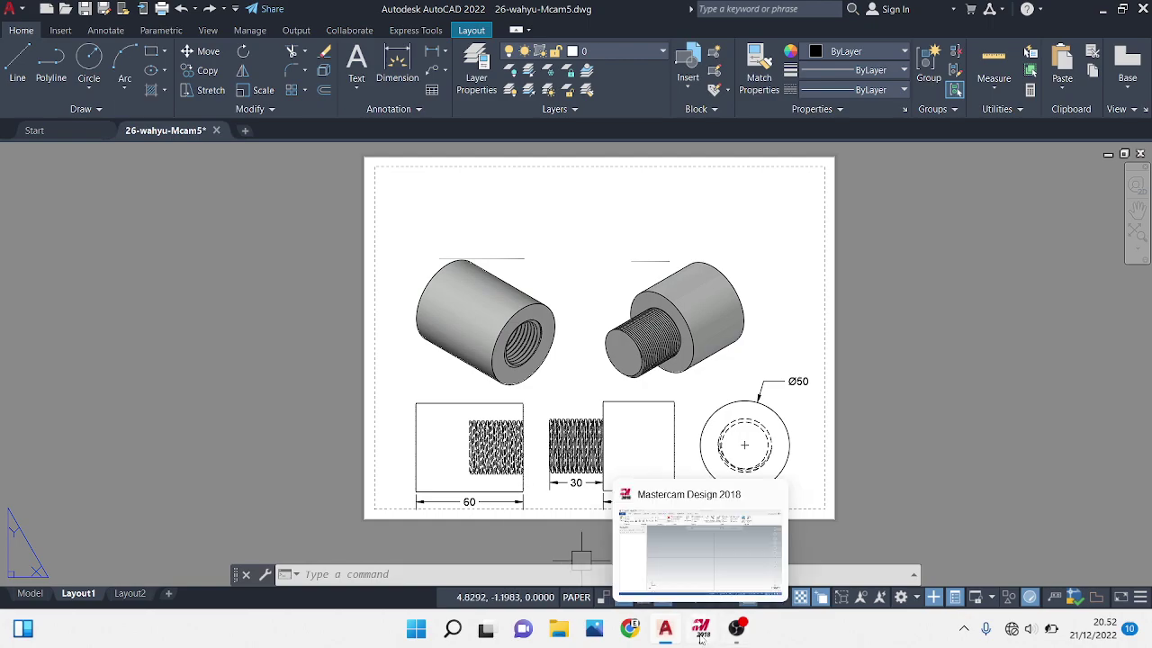
{"action": "left_click", "coordinate": [701, 633]}
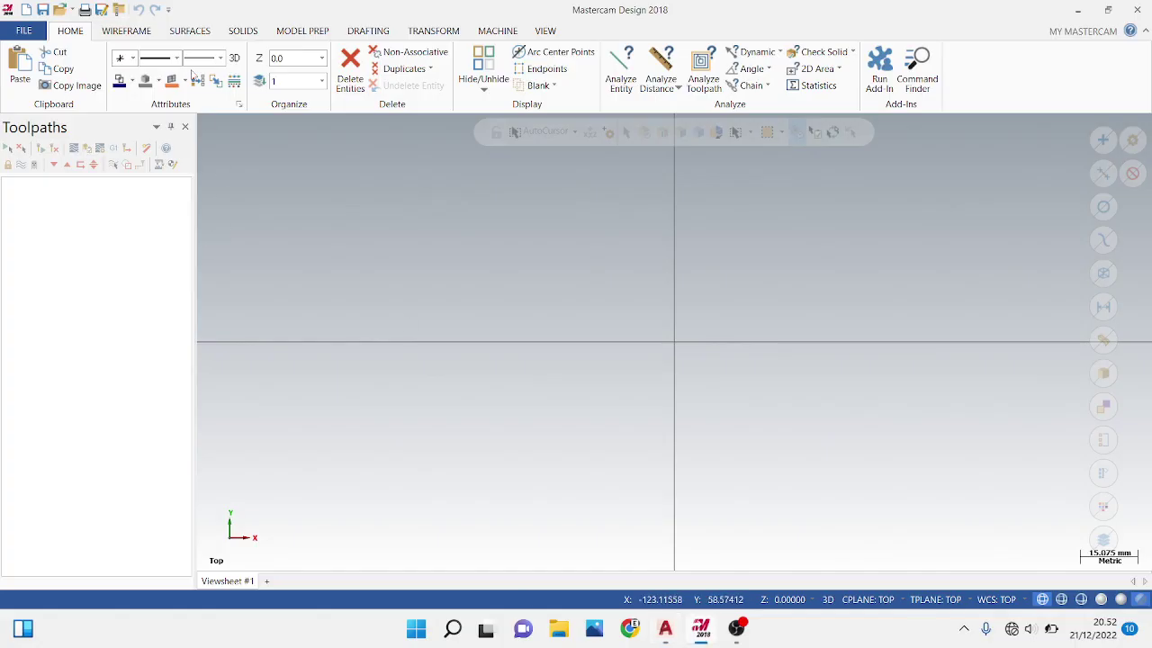
Draw a vertical line 25 mm long upward from the origin for the part's front face
{"action": "left_click", "coordinate": [124, 31]}
{"action": "left_click", "coordinate": [108, 65]}
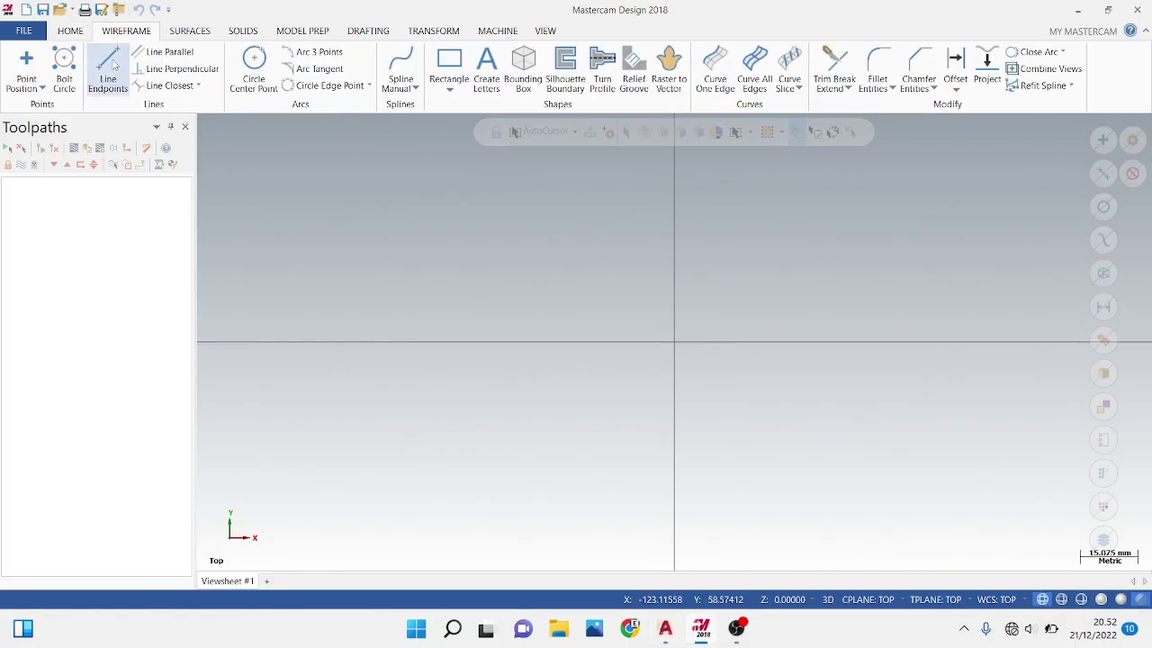
{"action": "left_click", "coordinate": [675, 343]}
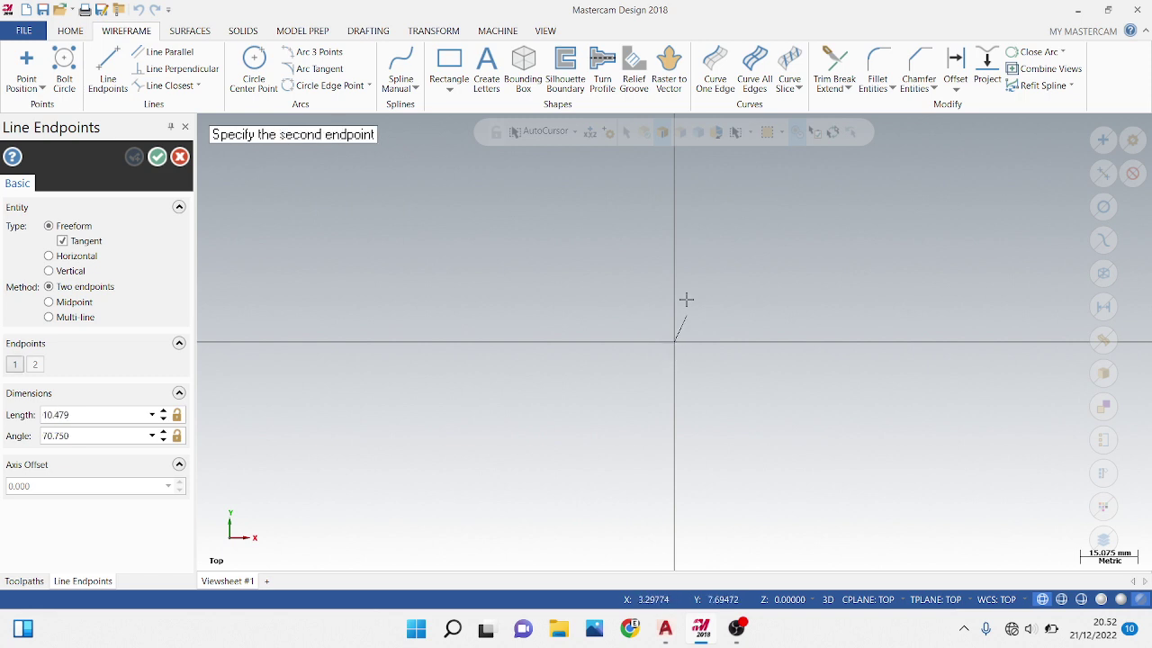
{"action": "left_click", "coordinate": [674, 253]}
{"action": "key", "text": "Tab"}
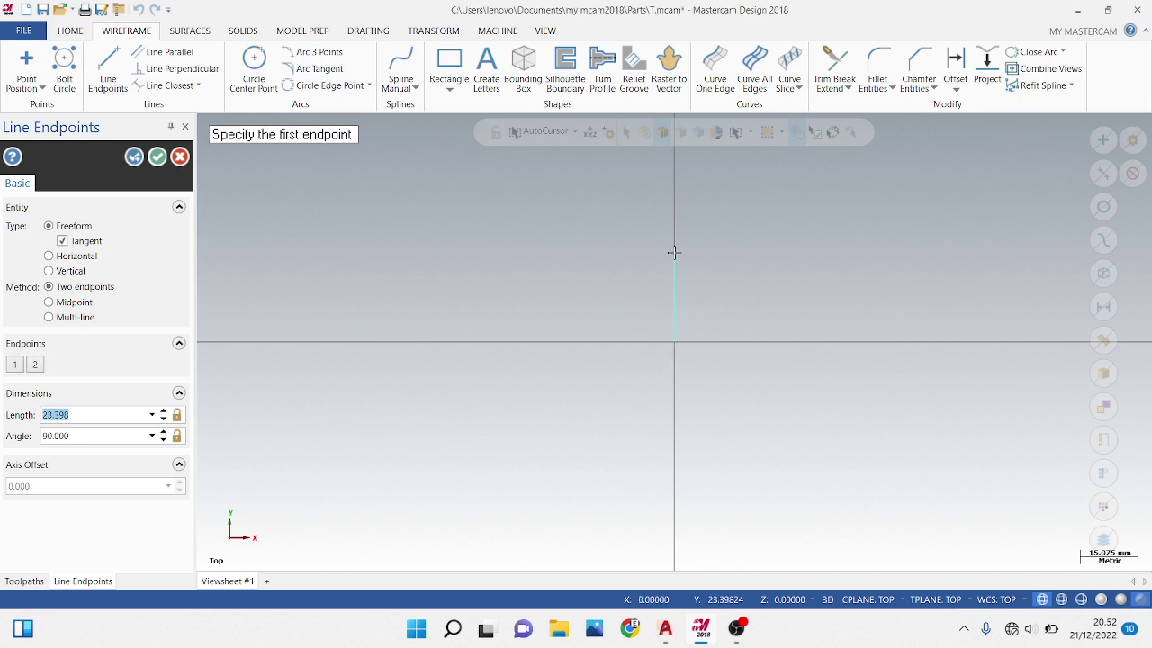
{"action": "type", "text": "25"}
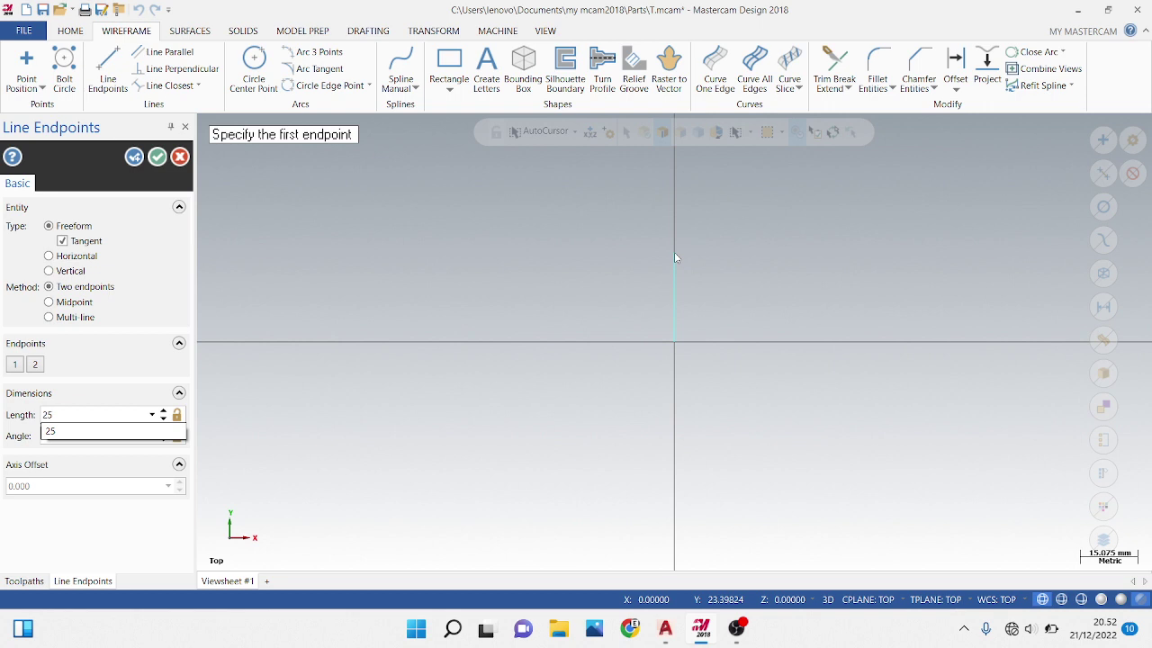
{"action": "key", "text": "Return"}
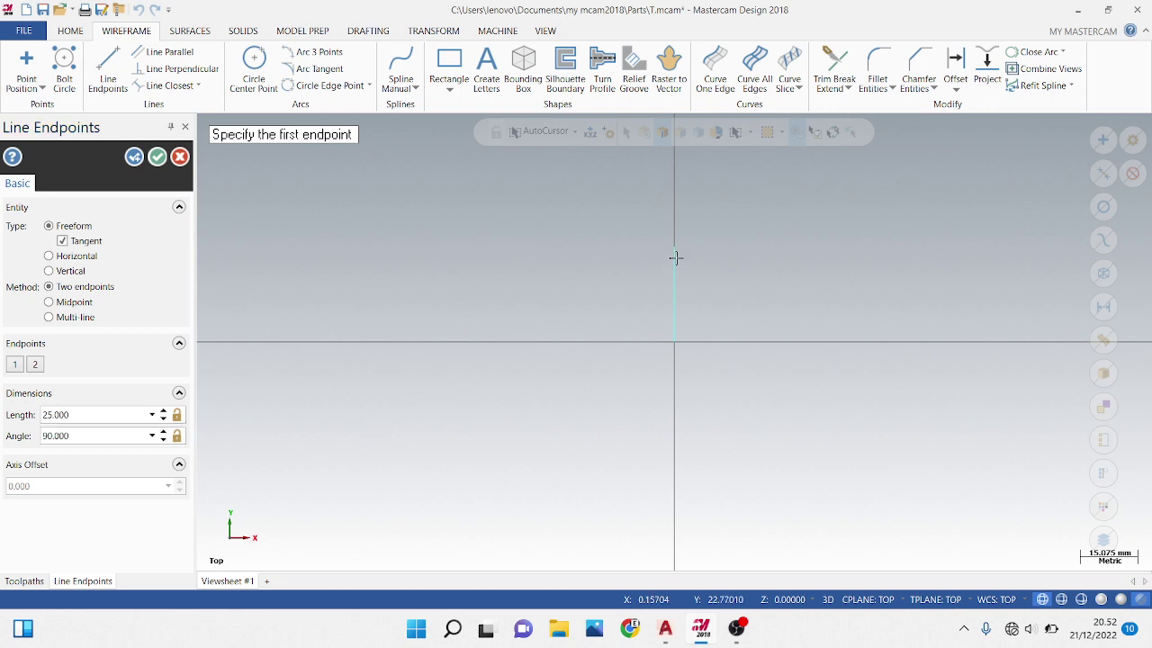
Draw a 60 mm horizontal line at 180 degrees from the upper end of the vertical line and finish the line command
{"action": "left_click", "coordinate": [675, 248]}
{"action": "left_click", "coordinate": [545, 247]}
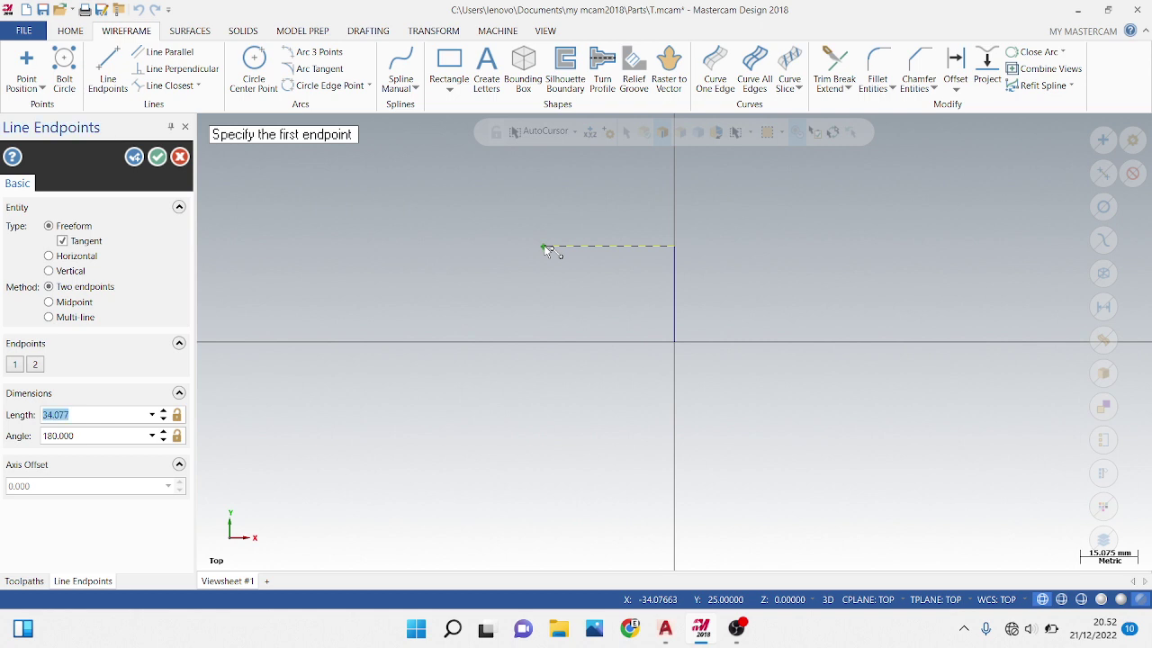
{"action": "type", "text": "60"}
{"action": "key", "text": "Return"}
{"action": "left_click", "coordinate": [157, 158]}
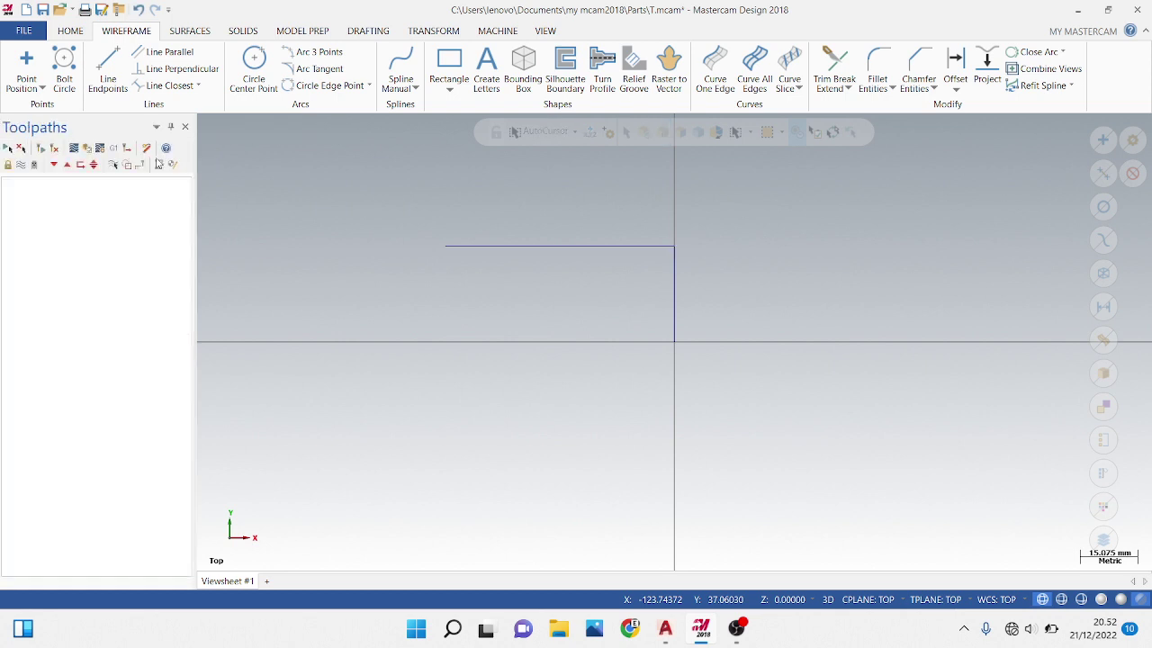
Add a default lathe machine group to the part
{"action": "left_click", "coordinate": [504, 30]}
{"action": "left_click", "coordinate": [51, 82]}
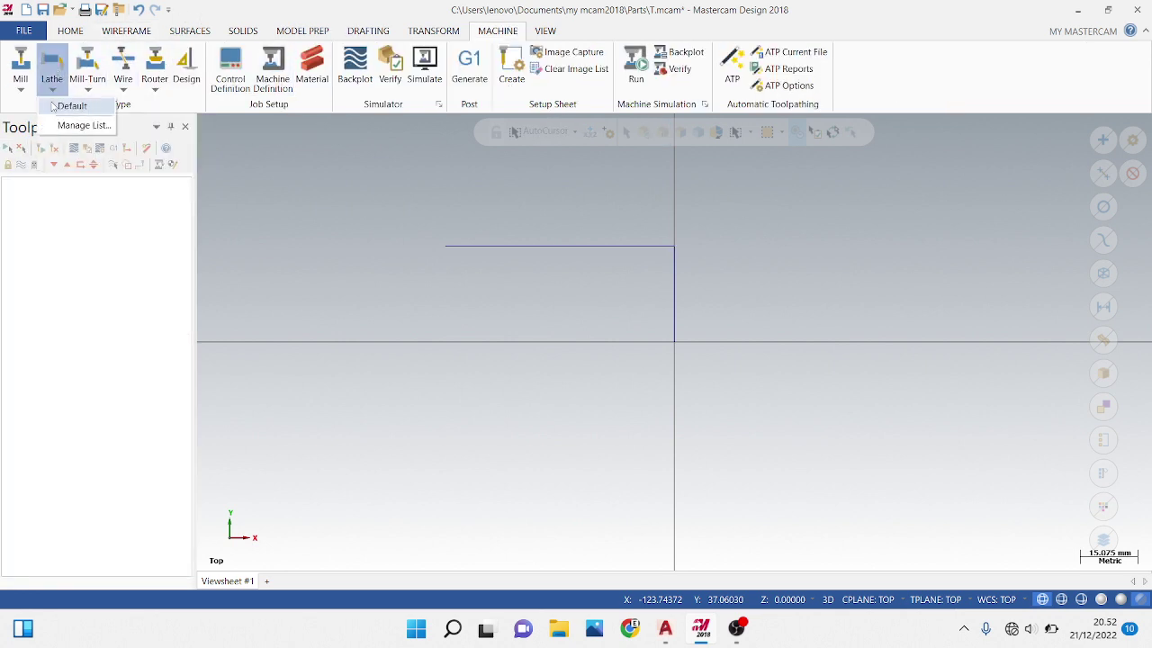
{"action": "left_click", "coordinate": [70, 107]}
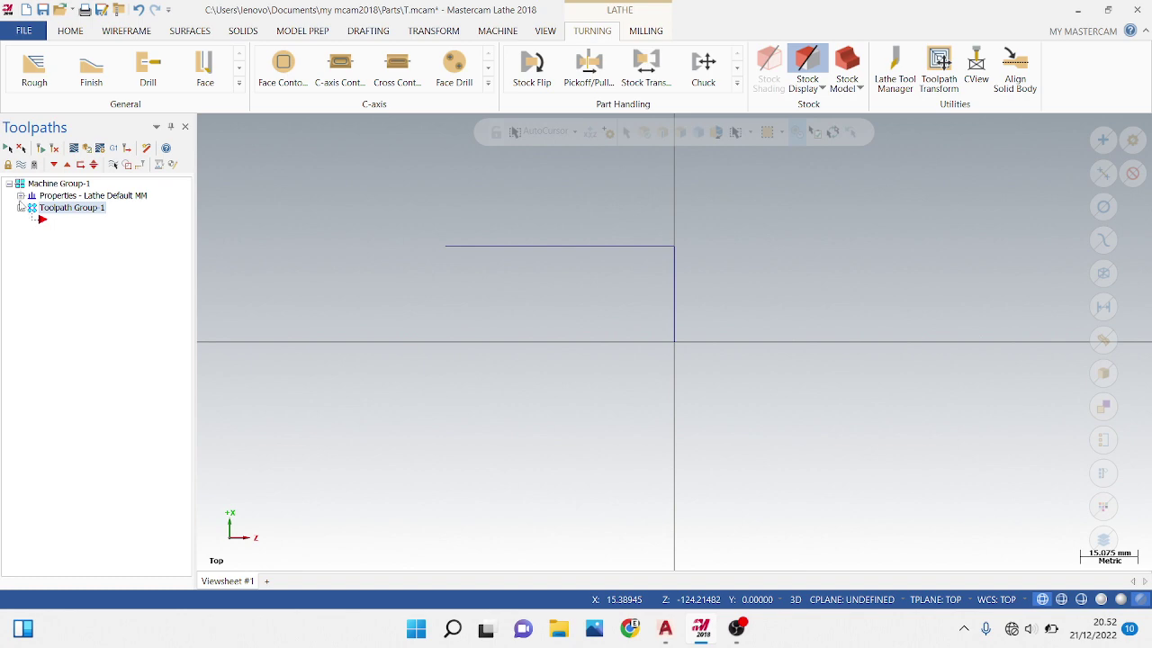
Define the left-spindle stock as a cylinder from two points, using the origin and the far end of the 60 mm line
{"action": "left_click", "coordinate": [20, 196]}
{"action": "left_click", "coordinate": [76, 231]}
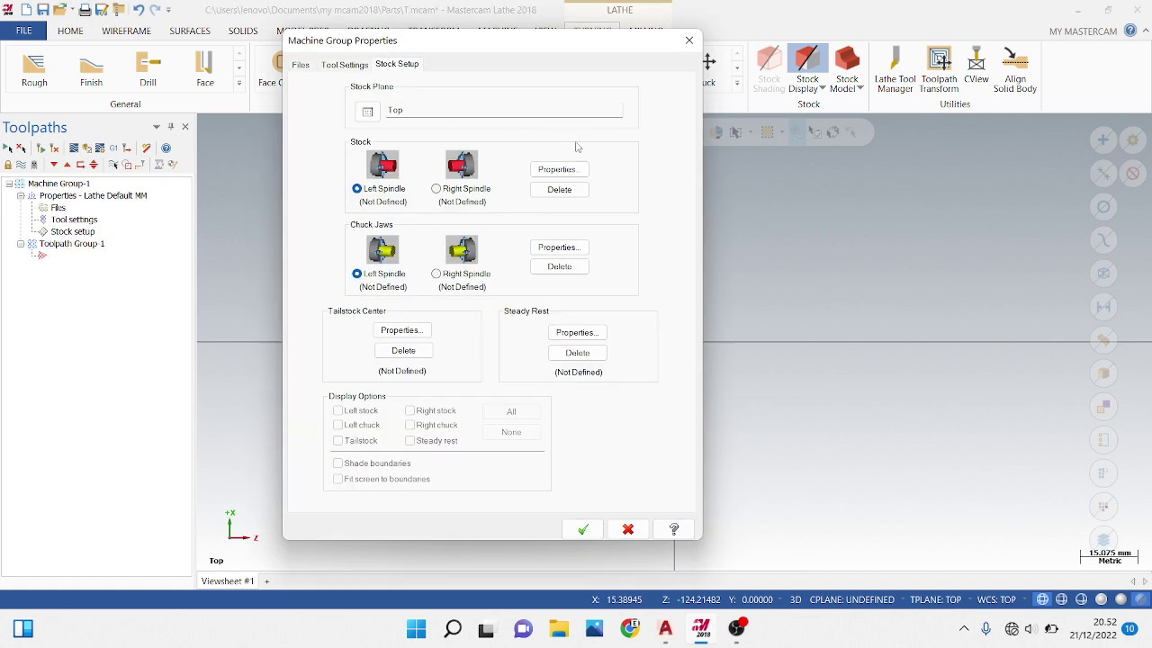
{"action": "left_click", "coordinate": [558, 171]}
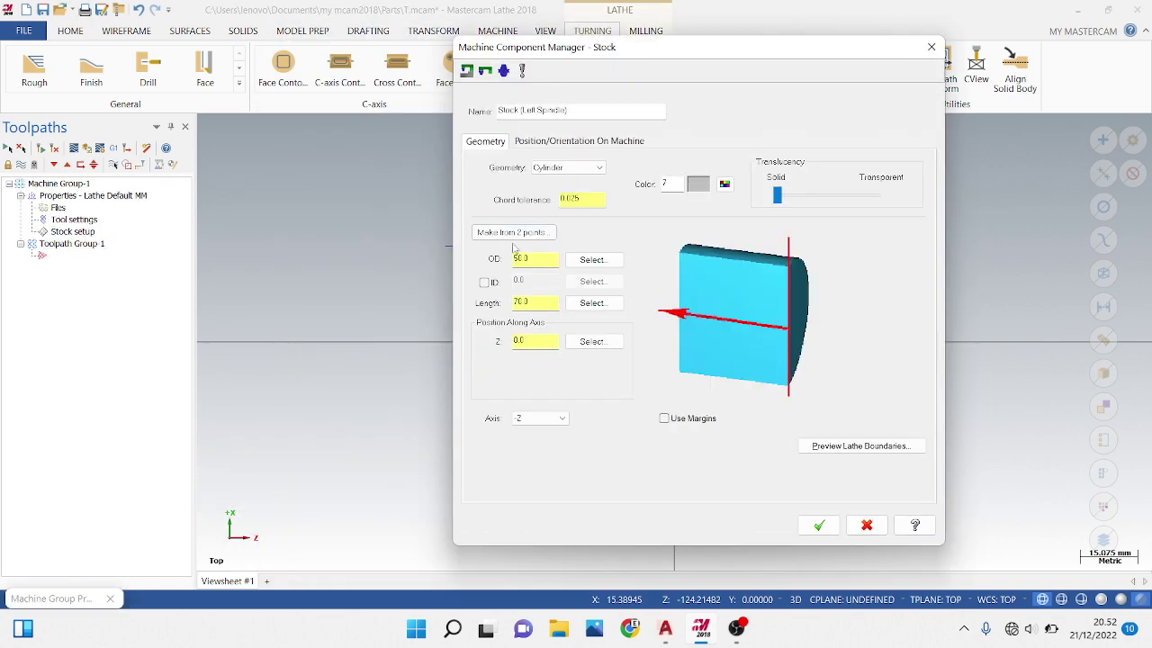
{"action": "left_click", "coordinate": [511, 233]}
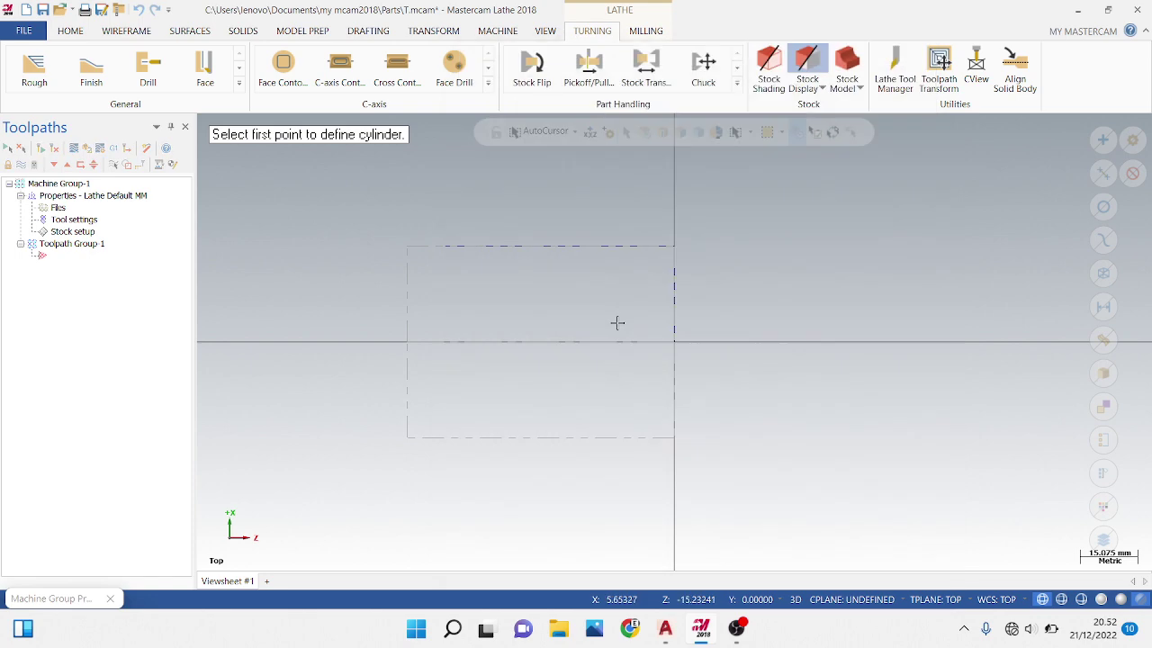
{"action": "left_click", "coordinate": [670, 338]}
{"action": "left_click", "coordinate": [444, 245]}
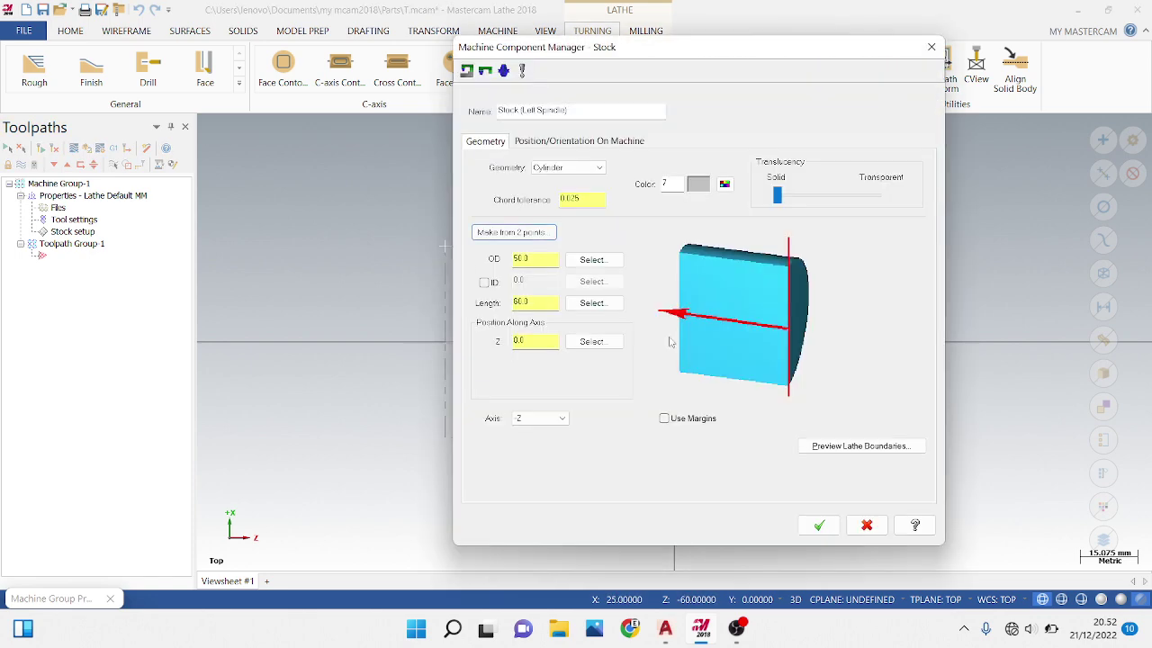
{"action": "left_click", "coordinate": [819, 525]}
Define the left-spindle chuck jaws positioned from stock with a grip length of 10, and shade the stock boundaries
{"action": "left_click", "coordinate": [558, 247]}
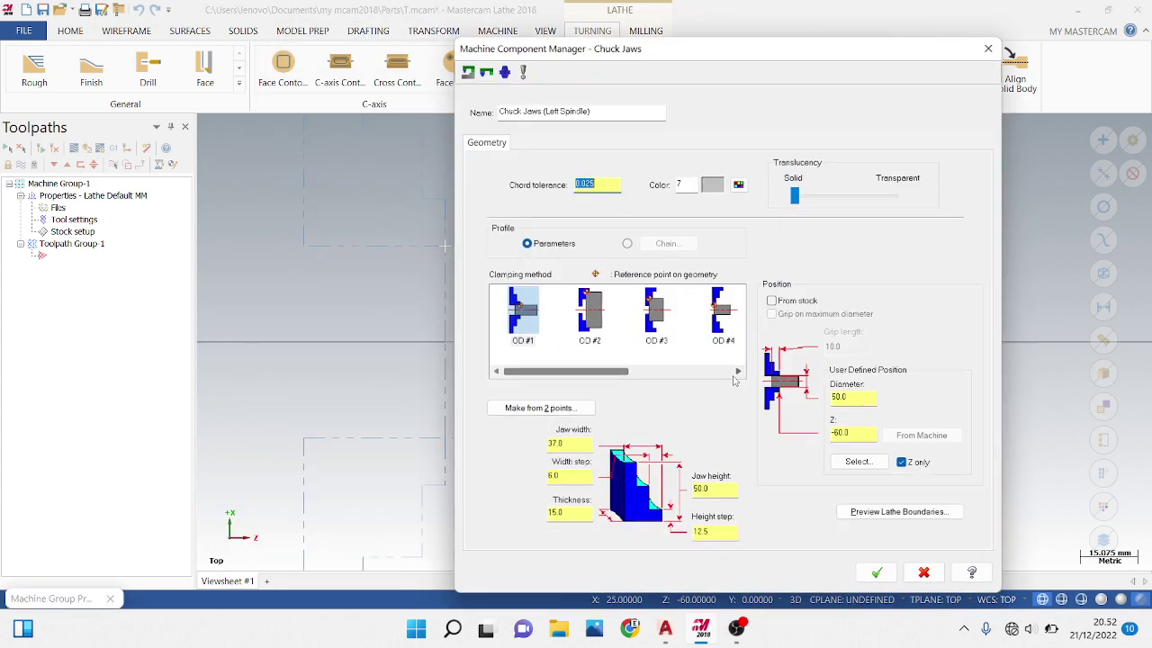
{"action": "left_click", "coordinate": [776, 302]}
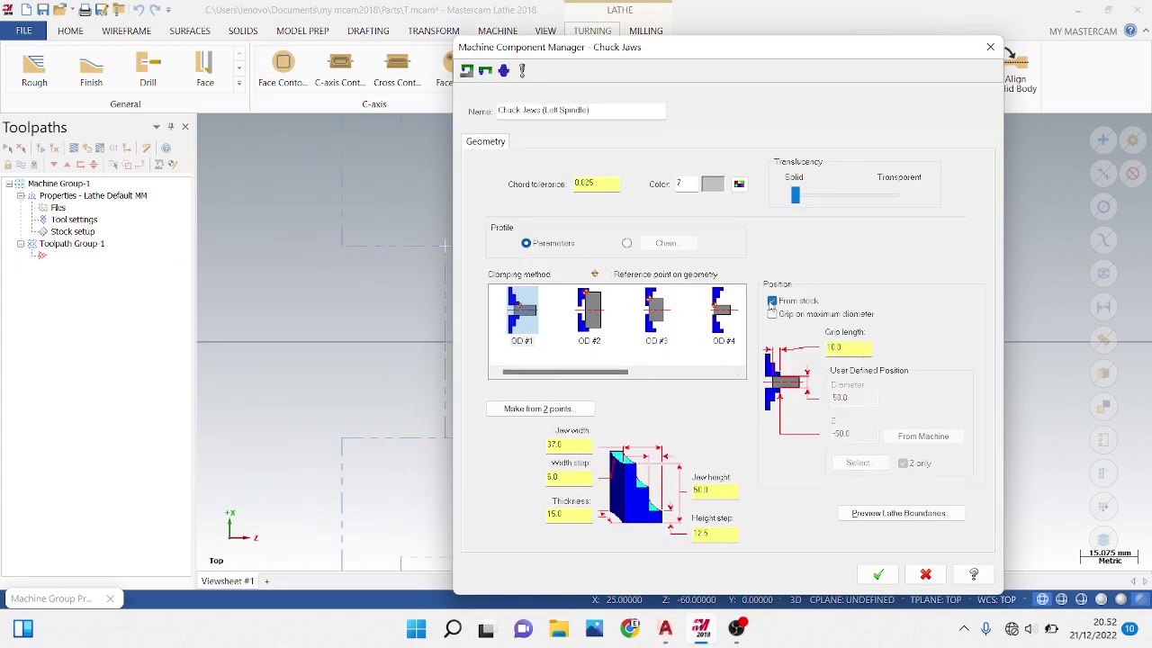
{"action": "left_click", "coordinate": [877, 574]}
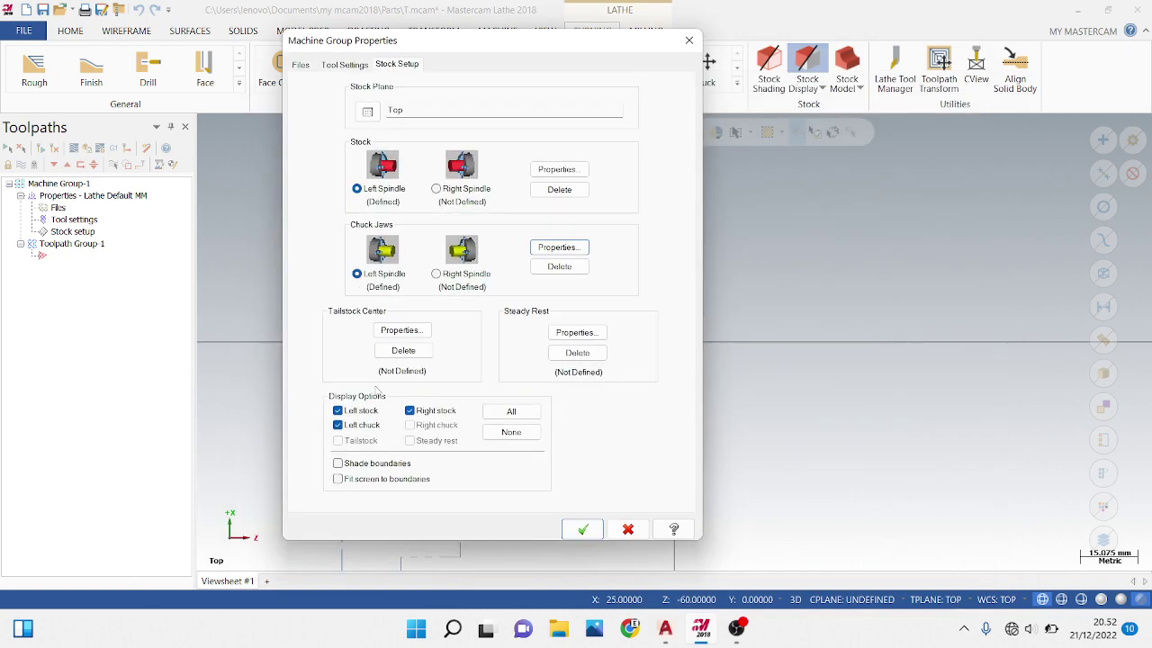
{"action": "left_click", "coordinate": [338, 463]}
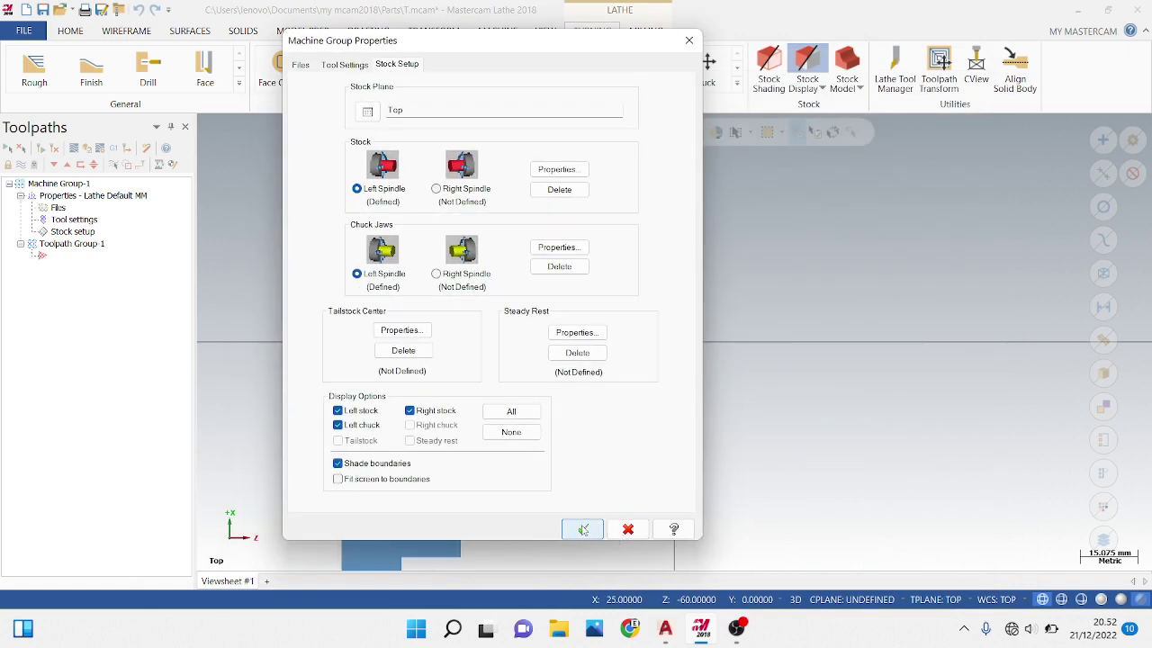
{"action": "left_click", "coordinate": [582, 529]}
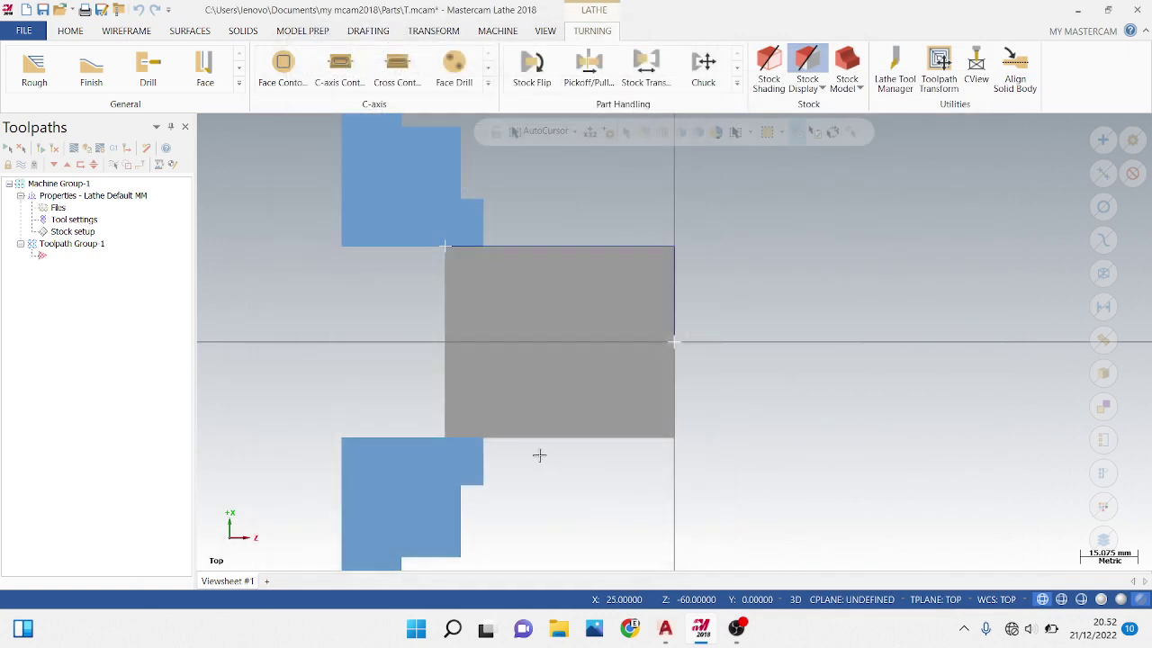
Start a lathe drill operation and add the 25 mm diameter drill T127127 from the tool library
{"action": "left_click", "coordinate": [150, 72]}
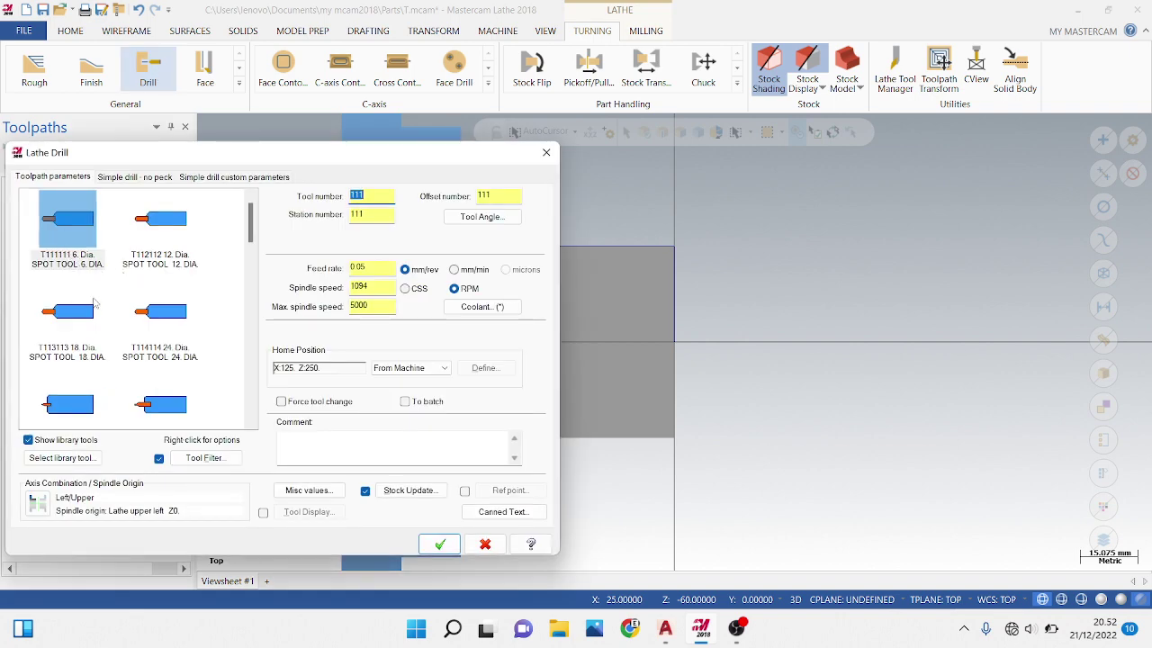
{"action": "left_click", "coordinate": [82, 464]}
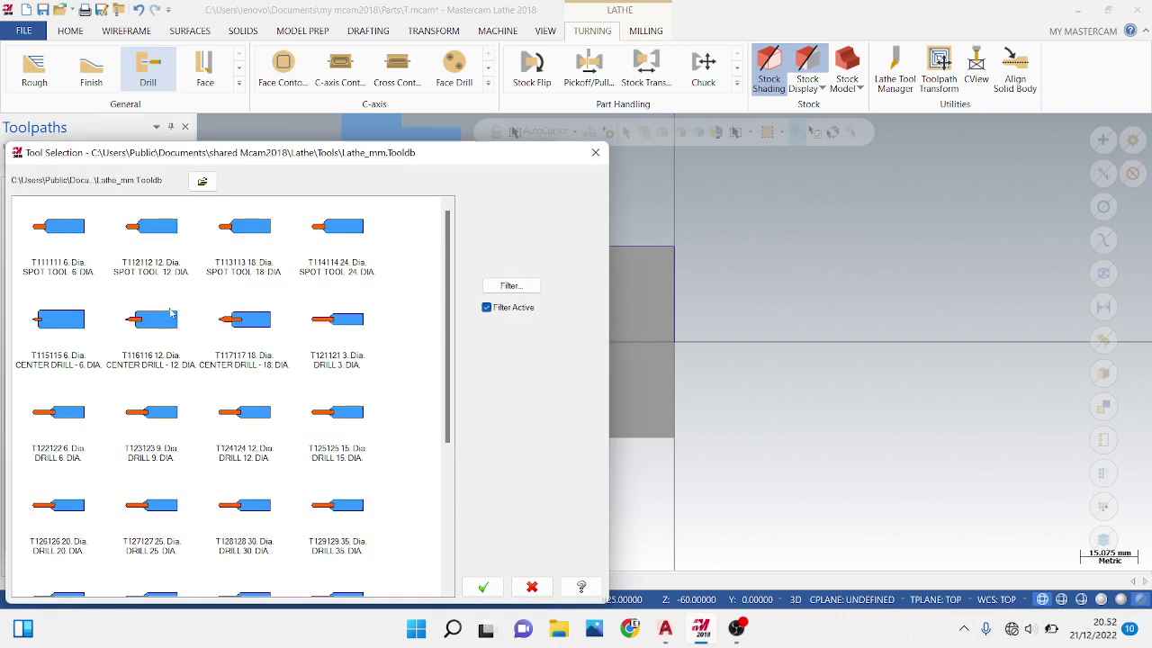
{"action": "scroll", "coordinate": [168, 337], "scroll_direction": "down", "scroll_amount": 1}
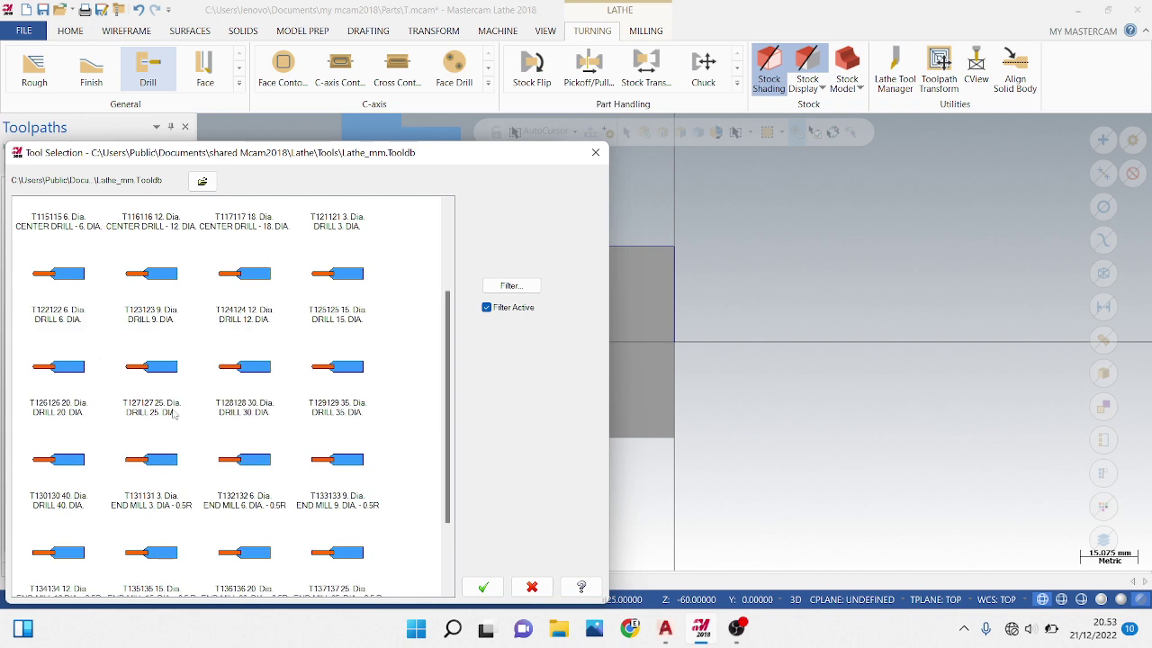
{"action": "left_click", "coordinate": [169, 387]}
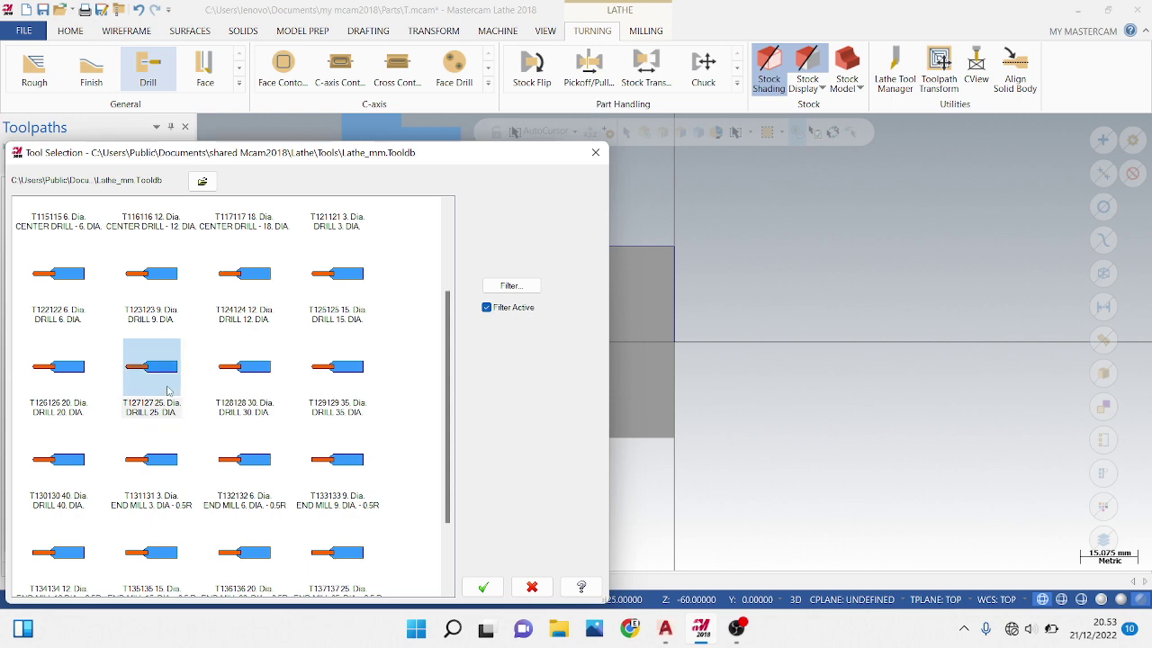
{"action": "left_click", "coordinate": [482, 586]}
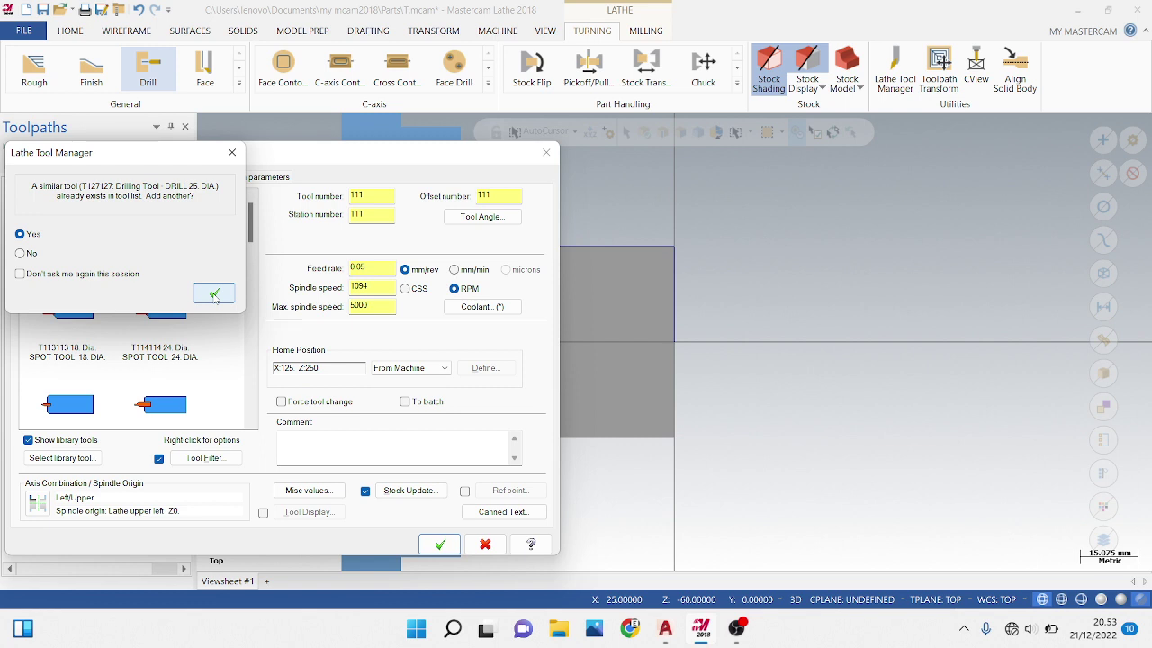
{"action": "left_click", "coordinate": [214, 295]}
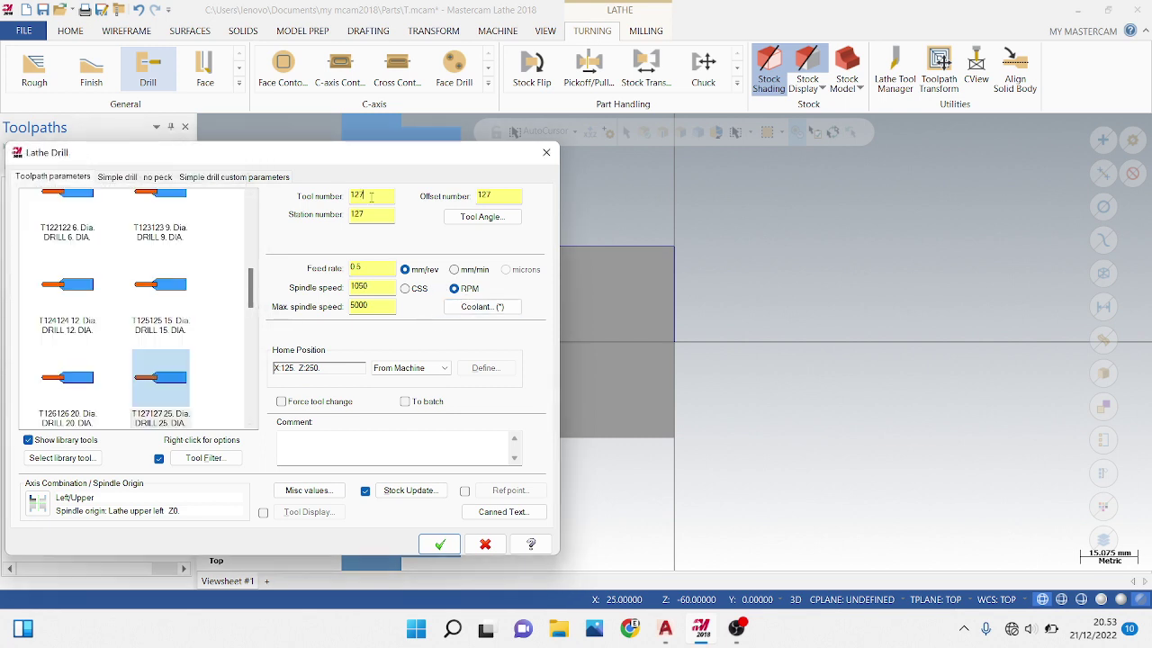
Set the drill's tool number to 1 and the incremental depth to -30, and generate the drilling toolpath
{"action": "left_click_drag", "start_coordinate": [371, 196], "coordinate": [316, 195]}
{"action": "type", "text": "1"}
{"action": "left_click", "coordinate": [185, 177]}
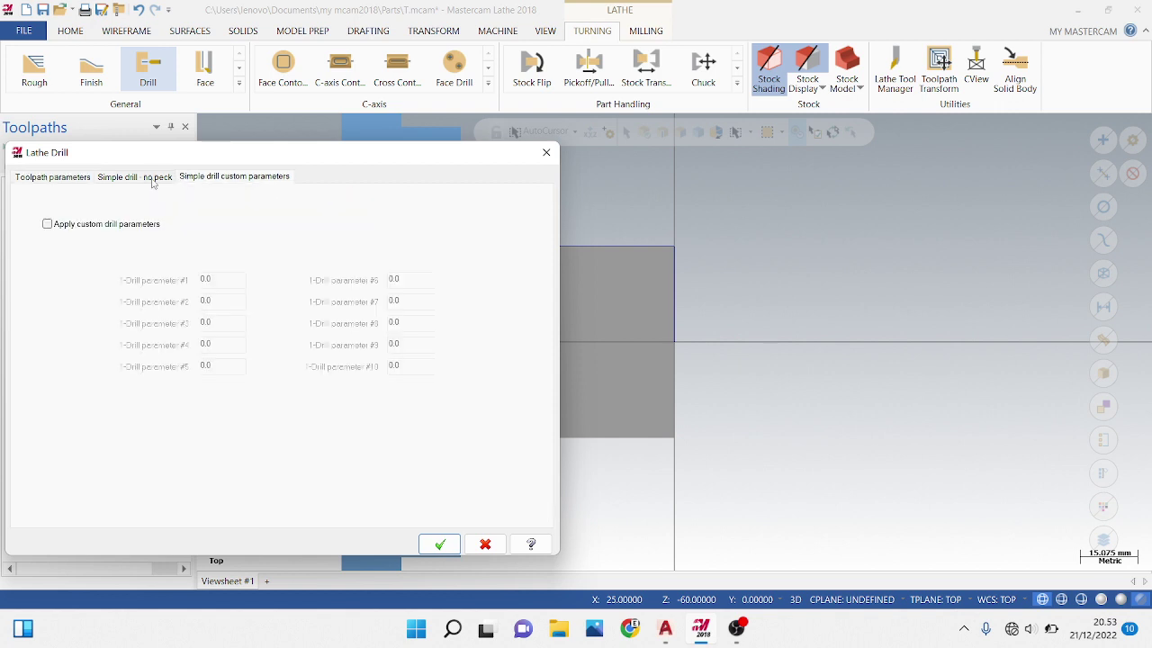
{"action": "left_click", "coordinate": [153, 177]}
{"action": "left_click", "coordinate": [286, 205]}
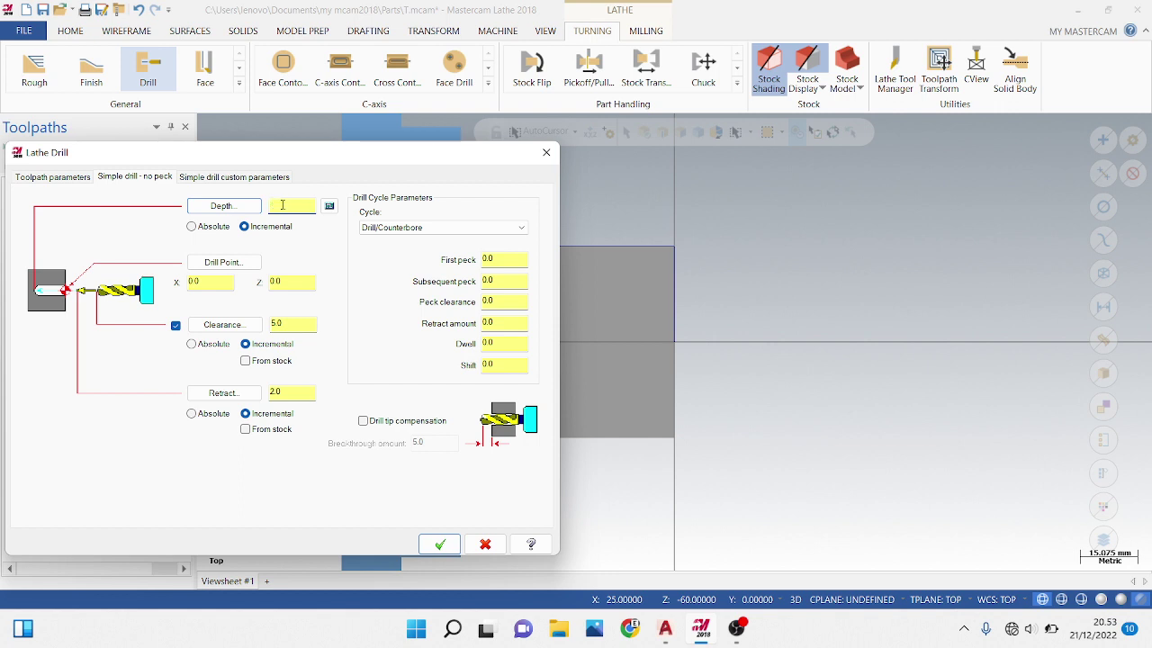
{"action": "key", "text": "ctrl+z"}
{"action": "key", "text": "BackSpace"}
{"action": "key", "text": "Return"}
{"action": "left_click", "coordinate": [440, 543]}
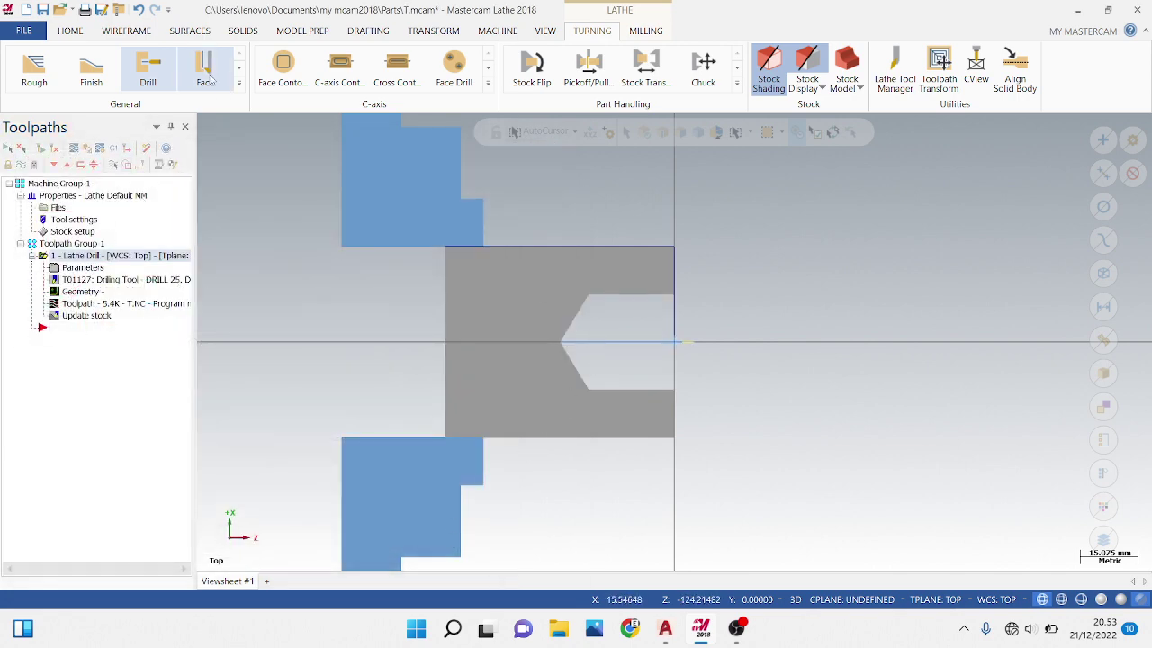
Start a second lathe drill operation and add the 25 mm diameter, 0.5R end mill T137137 from the tool library
{"action": "left_click", "coordinate": [148, 81]}
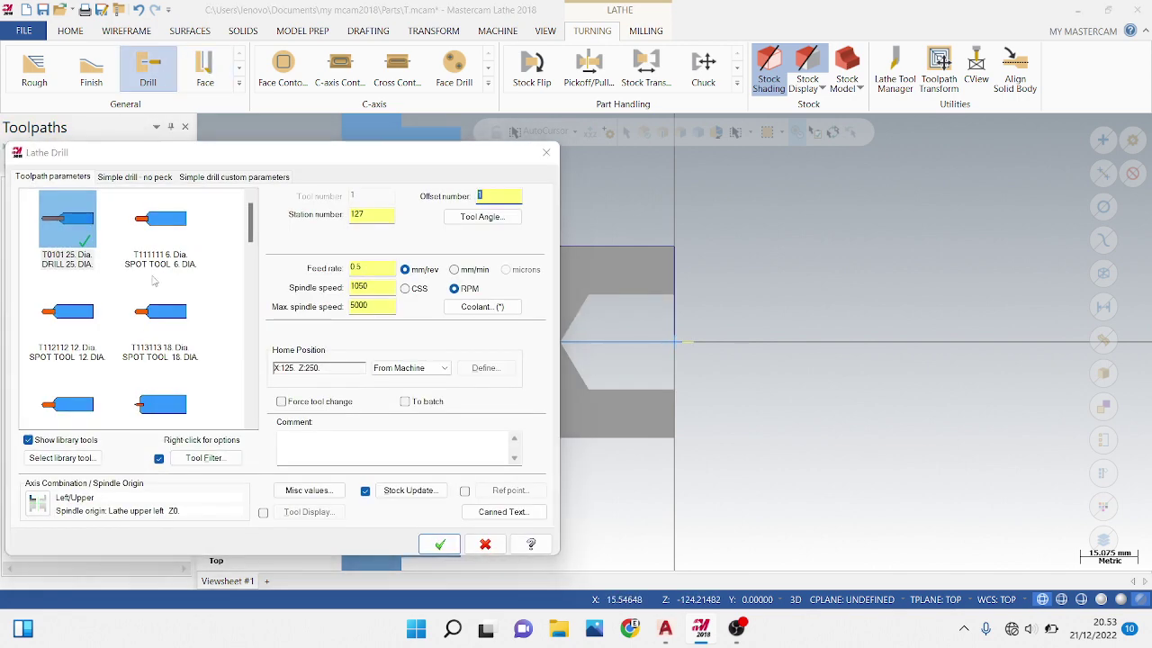
{"action": "left_click", "coordinate": [62, 457]}
{"action": "scroll", "coordinate": [135, 418], "scroll_direction": "down", "scroll_amount": 1}
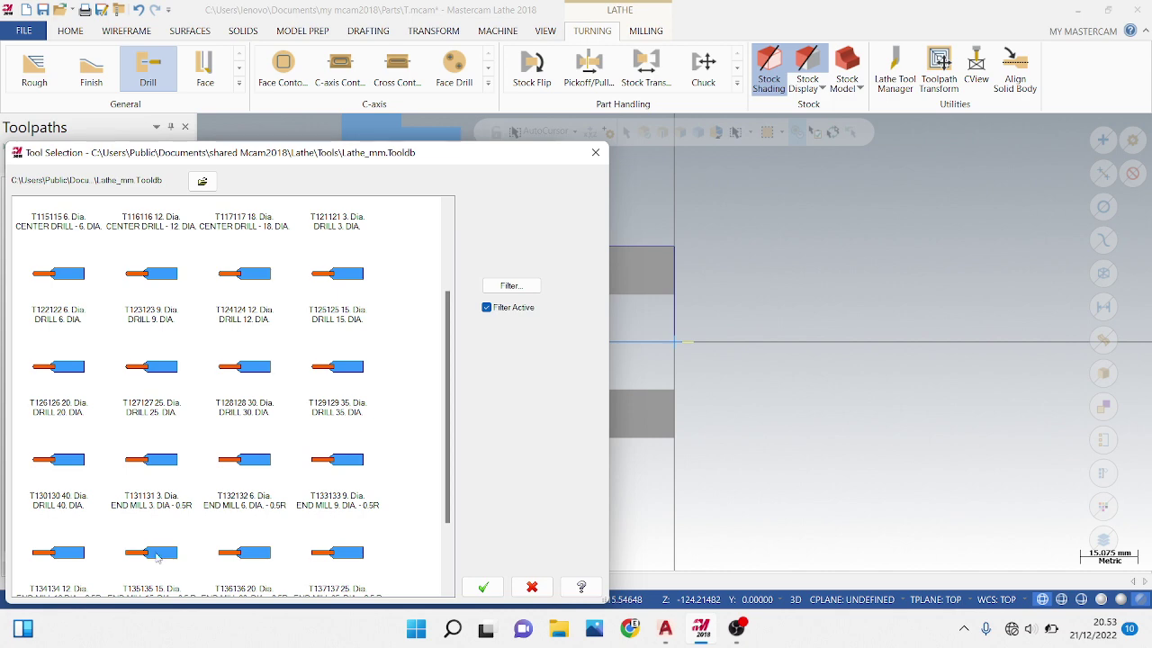
{"action": "scroll", "coordinate": [162, 521], "scroll_direction": "down", "scroll_amount": 1}
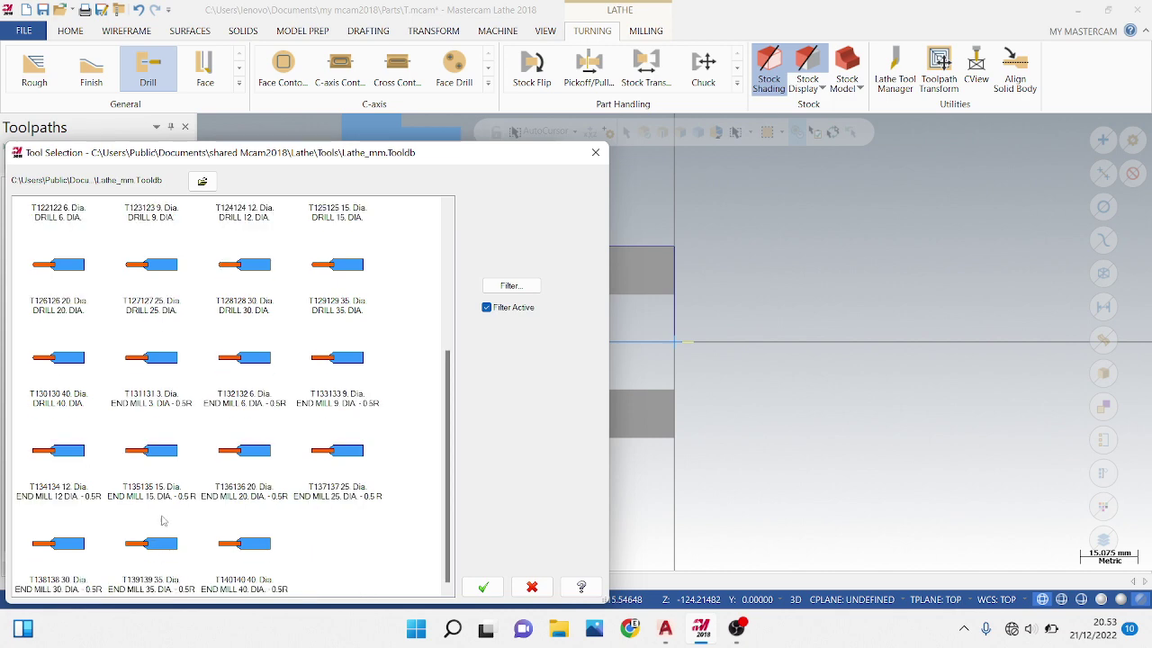
{"action": "left_click", "coordinate": [354, 464]}
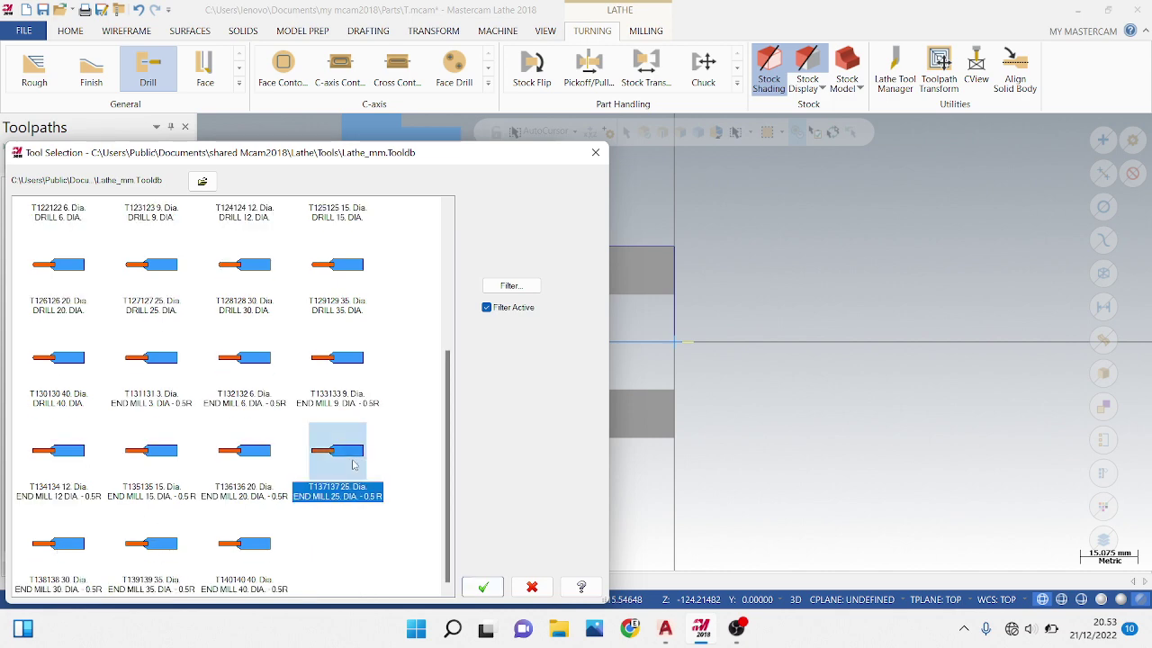
{"action": "left_click", "coordinate": [484, 587]}
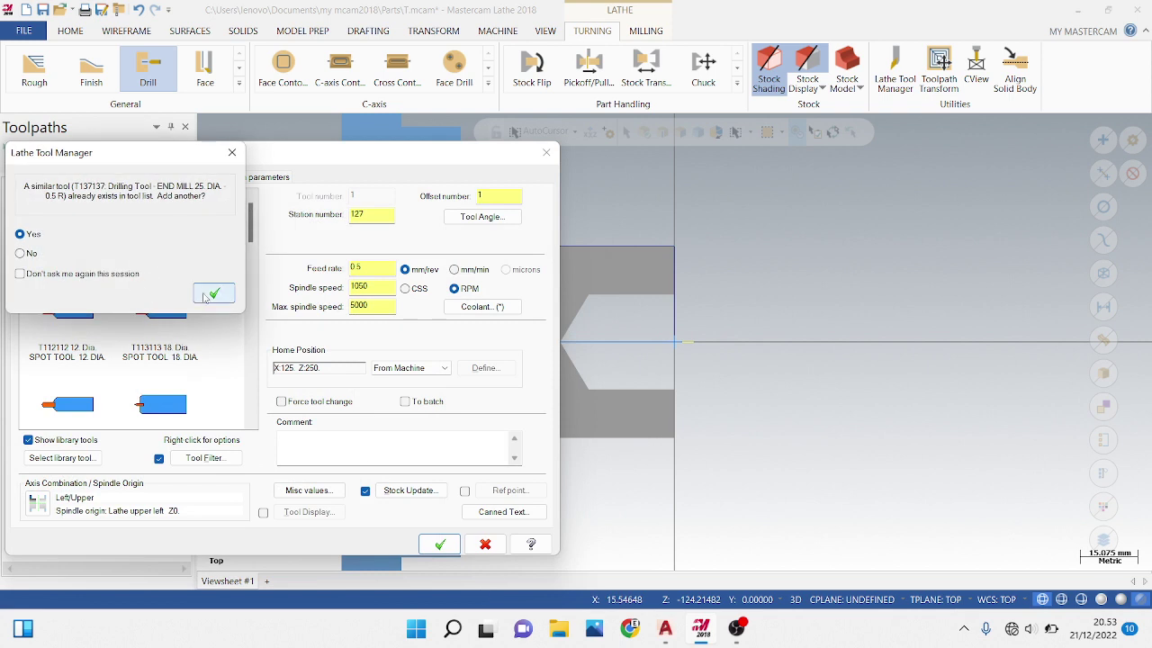
{"action": "left_click", "coordinate": [213, 293]}
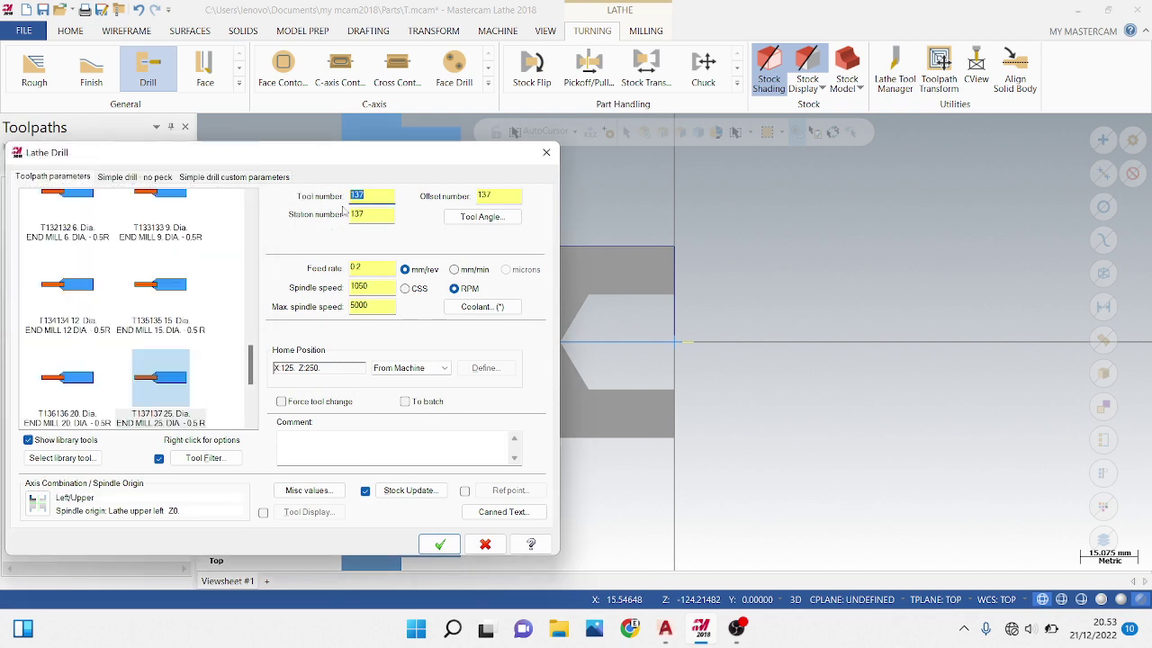
Set the end mill's tool number to 2, keep the incremental depth of -30, and generate the toolpath
{"action": "type", "text": "2"}
{"action": "left_click", "coordinate": [168, 179]}
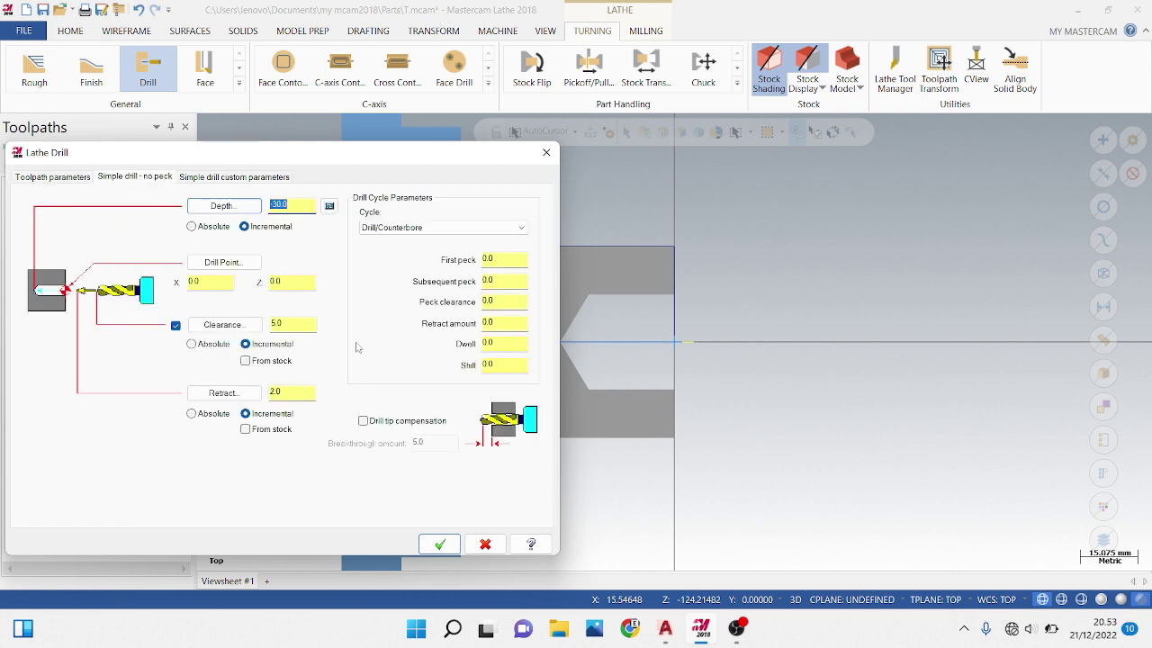
{"action": "left_click", "coordinate": [439, 545]}
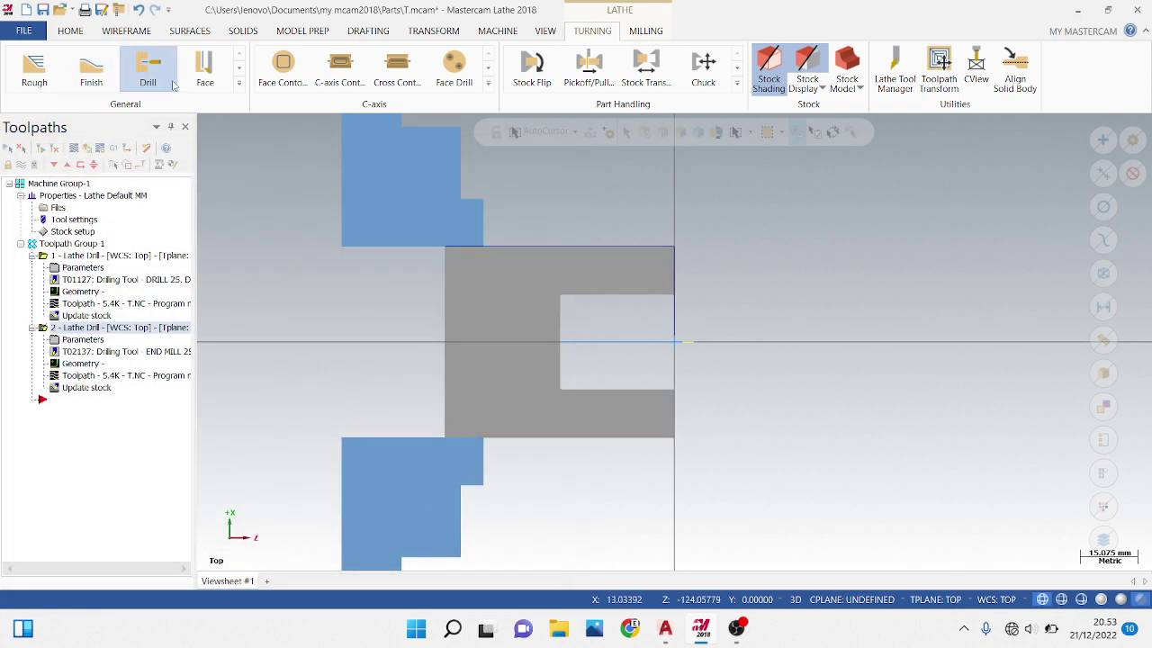
Start a lathe thread operation with the ID thread tool T101101 for a minimum 20 mm diameter, and set its tool number to 3
{"action": "left_click", "coordinate": [239, 82]}
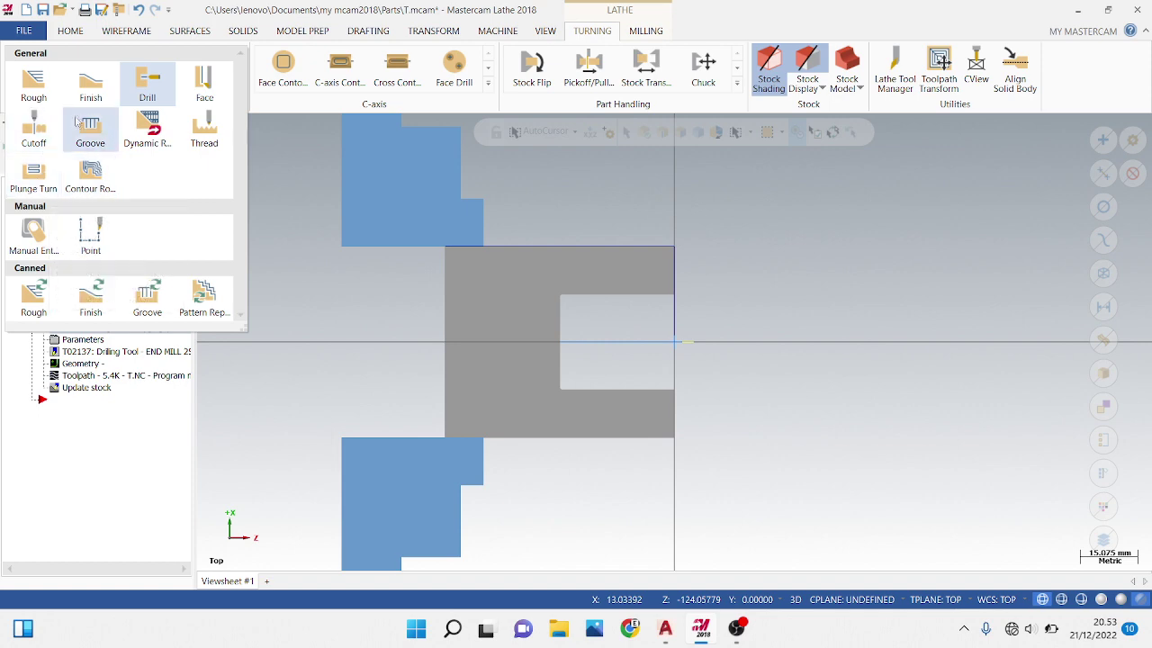
{"action": "left_click", "coordinate": [205, 130]}
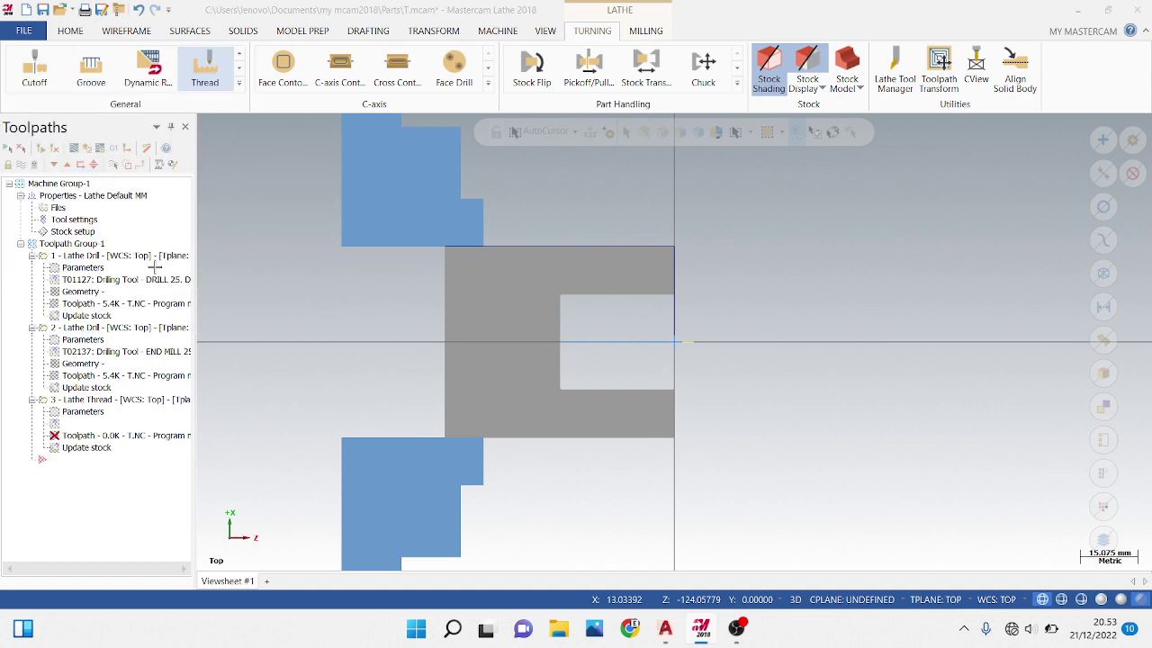
{"action": "scroll", "coordinate": [365, 355], "scroll_direction": "down", "scroll_amount": 3}
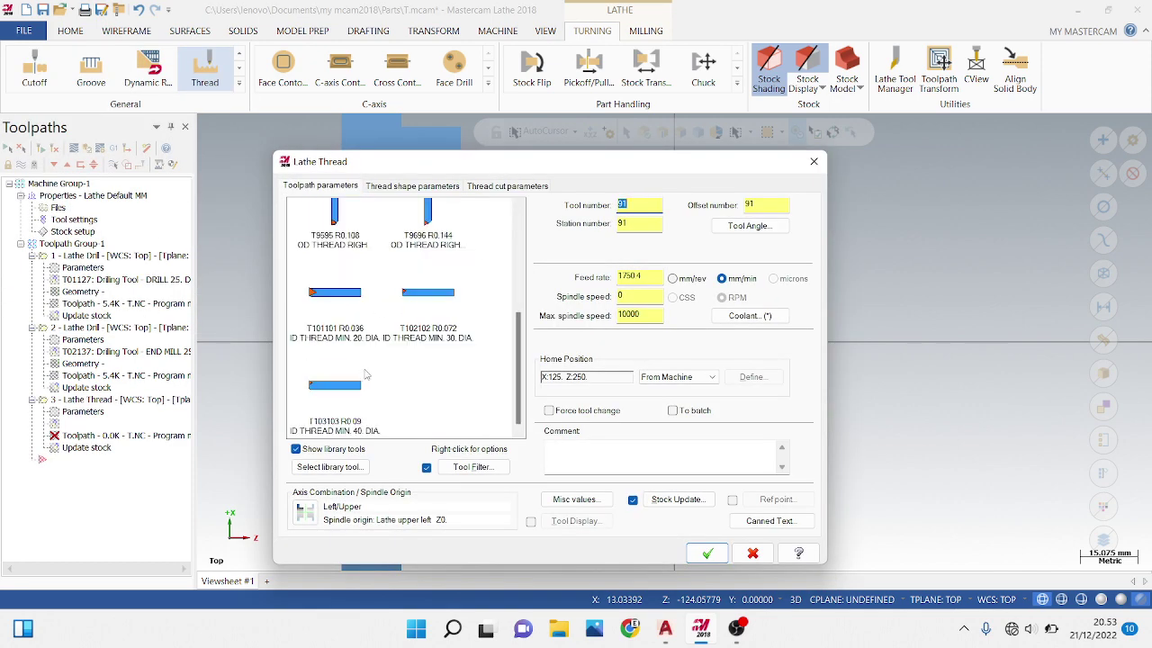
{"action": "left_click", "coordinate": [333, 303]}
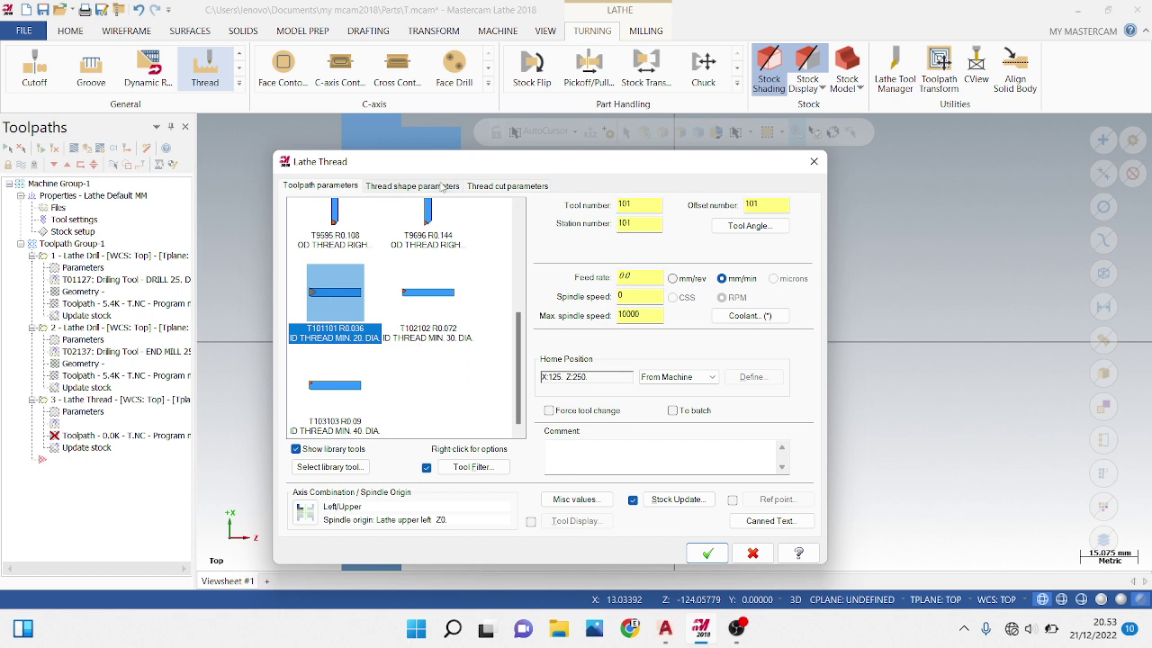
{"action": "key", "text": "Tab"}
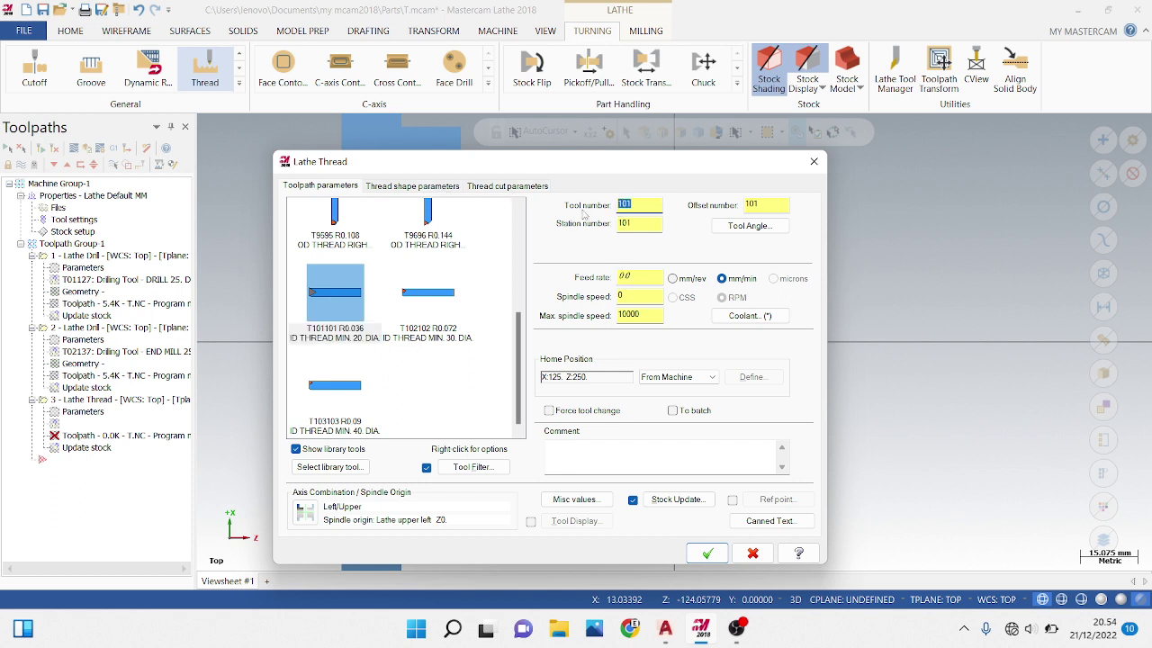
{"action": "type", "text": "3"}
Set the internal thread's major diameter to 30 mm and minor diameter to 26 mm
{"action": "left_click", "coordinate": [374, 187]}
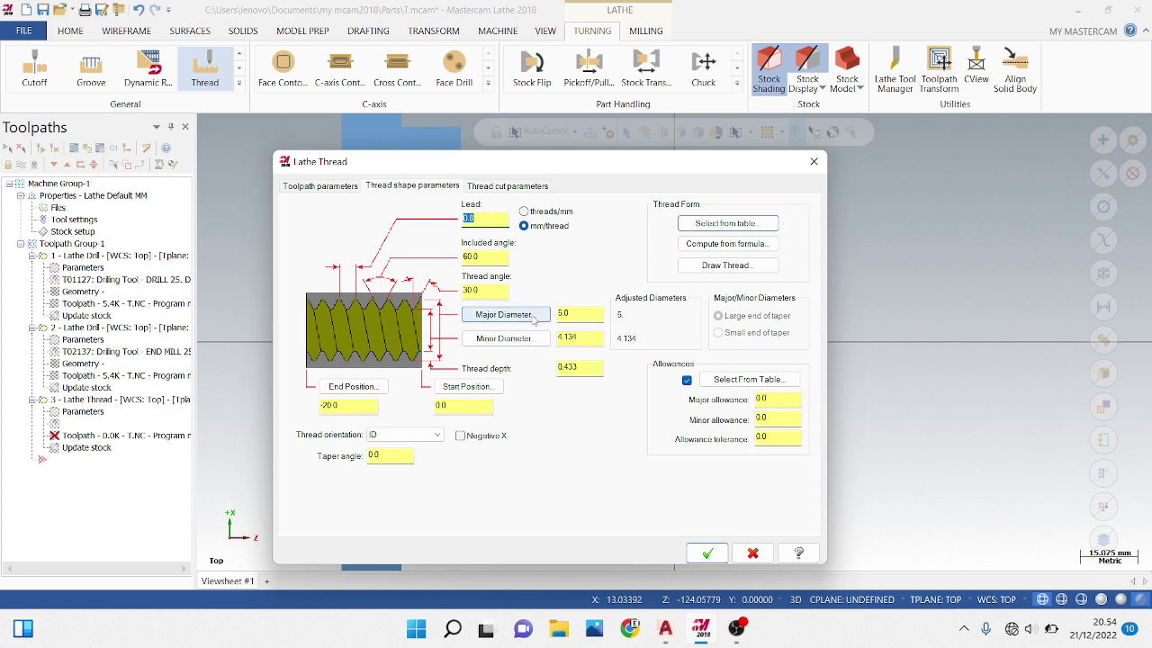
{"action": "double_click", "coordinate": [576, 313]}
{"action": "type", "text": "30"}
{"action": "key", "text": "Return"}
{"action": "key", "text": "Tab"}
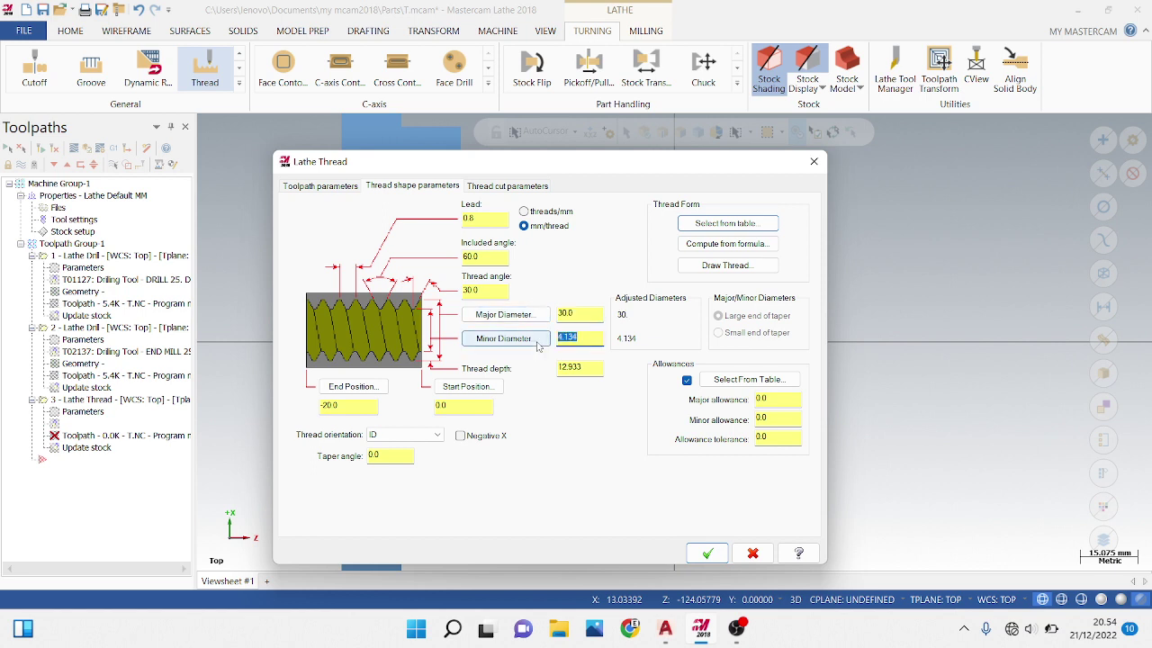
{"action": "type", "text": "26"}
{"action": "key", "text": "Return"}
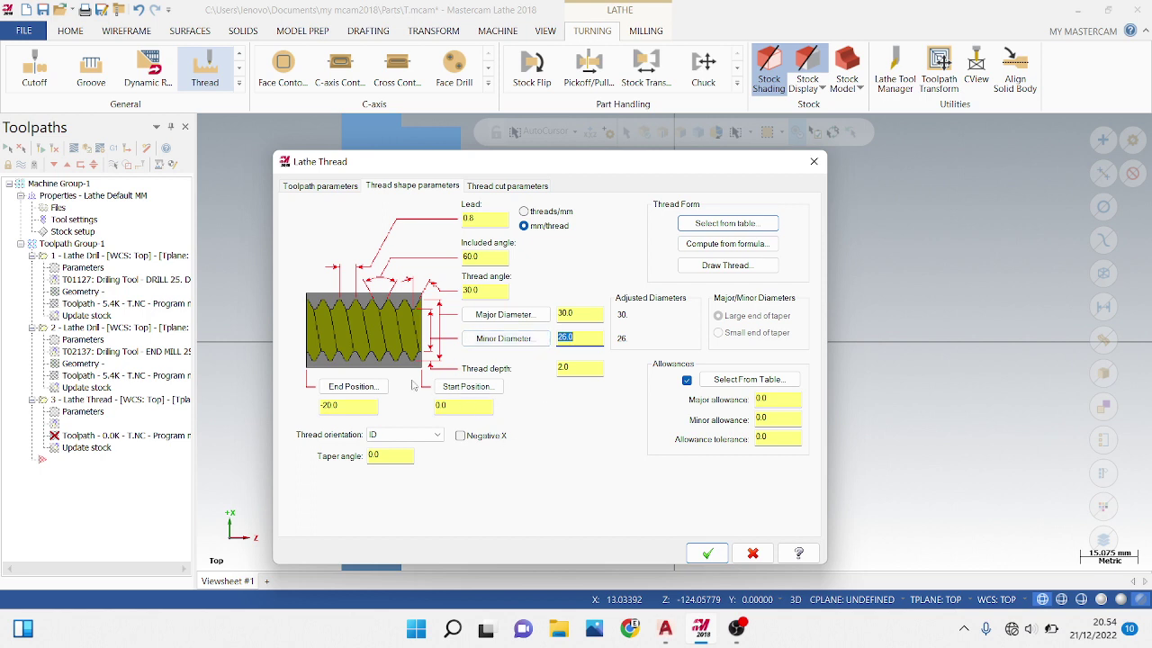
Set the thread's end position to -30 and generate the threading toolpath
{"action": "left_click", "coordinate": [334, 406]}
{"action": "double_click", "coordinate": [355, 407]}
{"action": "type", "text": "-30"}
{"action": "key", "text": "Return"}
{"action": "left_click", "coordinate": [707, 552]}
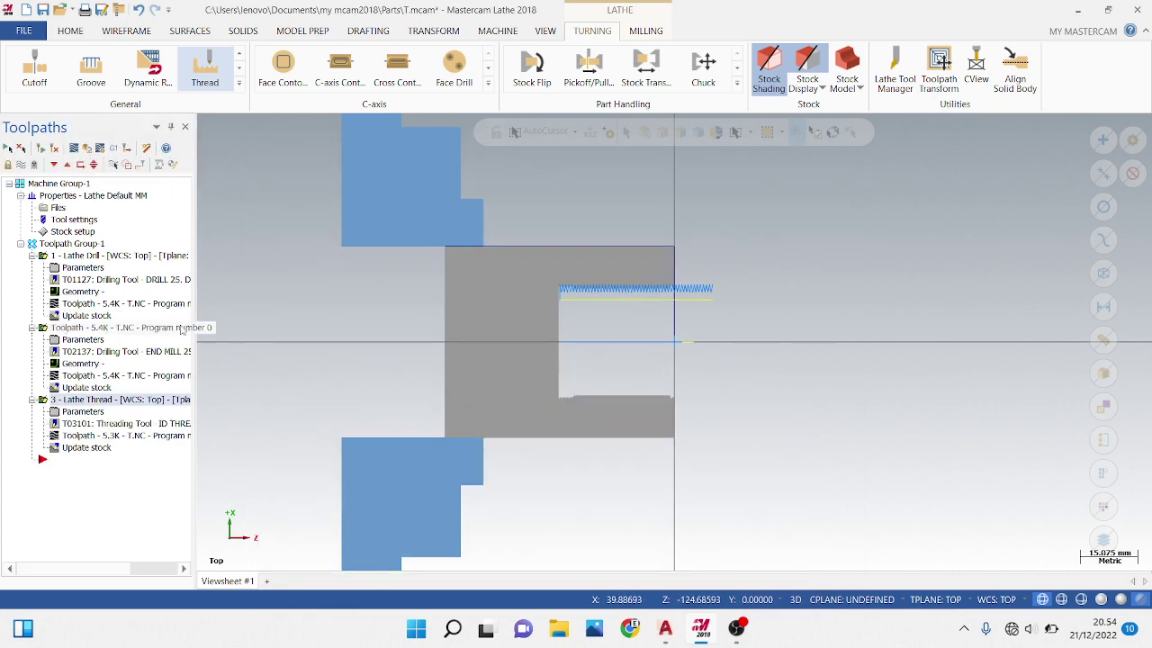
Verify all three operations by running the machining simulation from an angled view, and close the simulator
{"action": "left_click", "coordinate": [87, 148]}
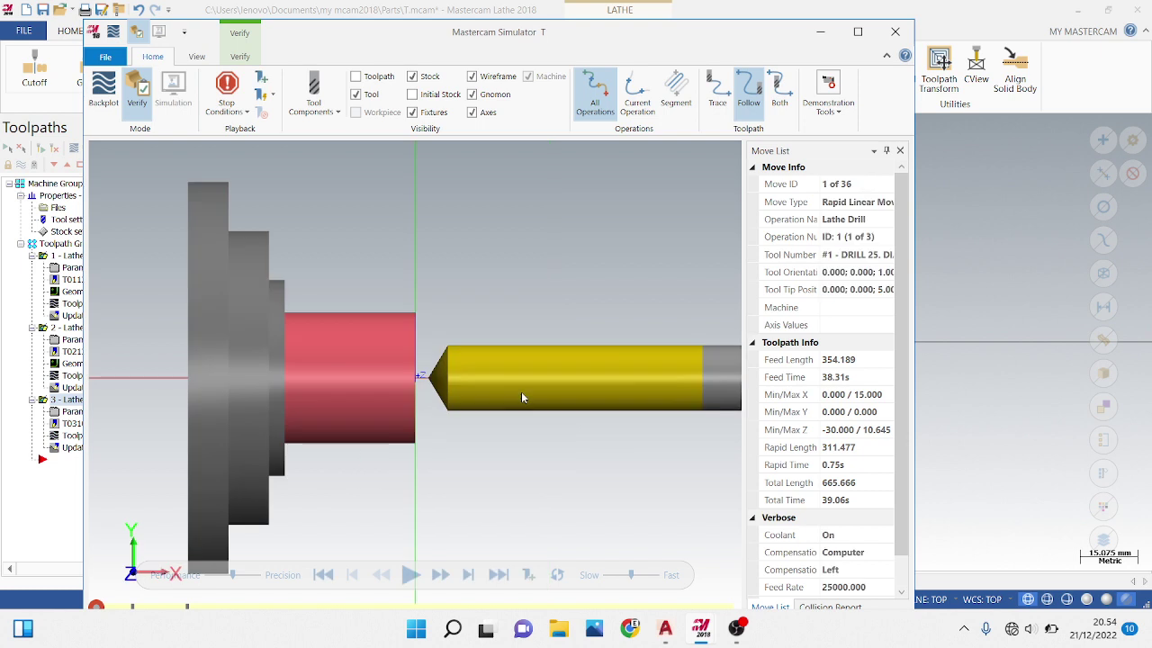
{"action": "middle_click_drag", "start_coordinate": [441, 421], "coordinate": [426, 421]}
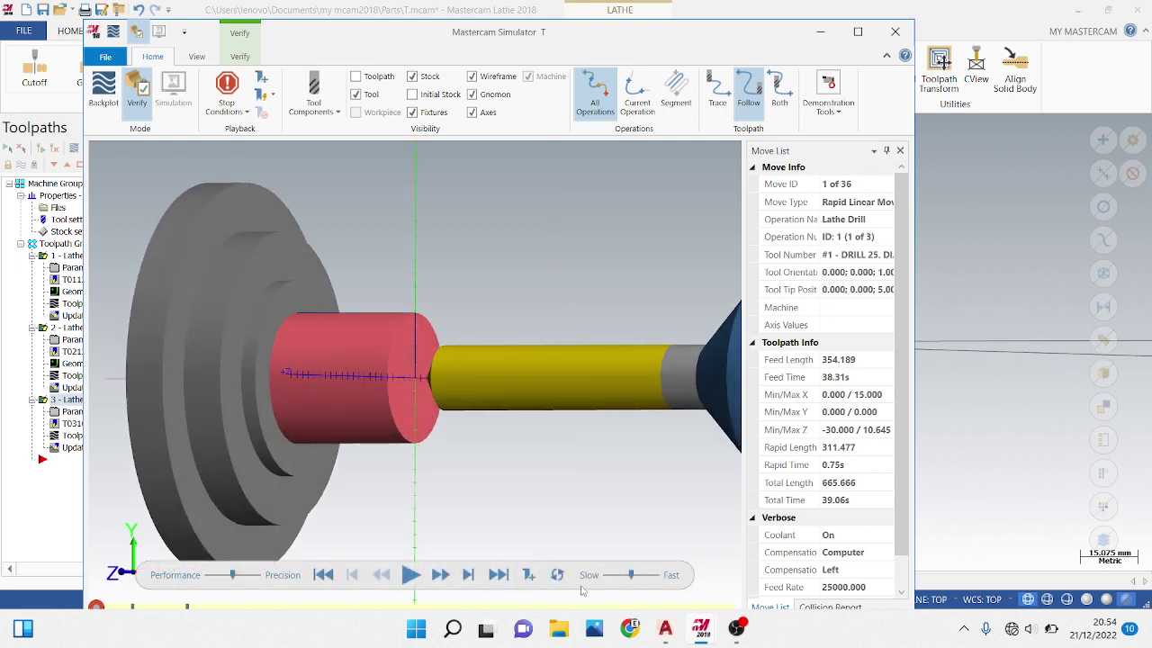
{"action": "left_click", "coordinate": [410, 575]}
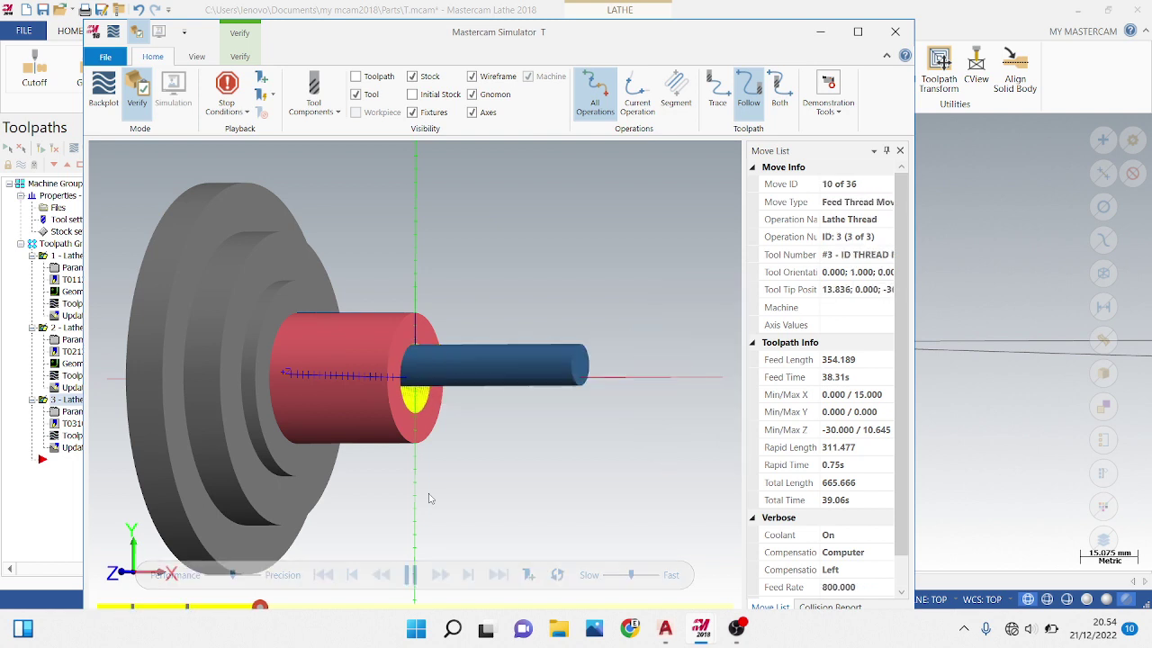
{"action": "scroll", "coordinate": [409, 383], "scroll_direction": "up", "scroll_amount": 1}
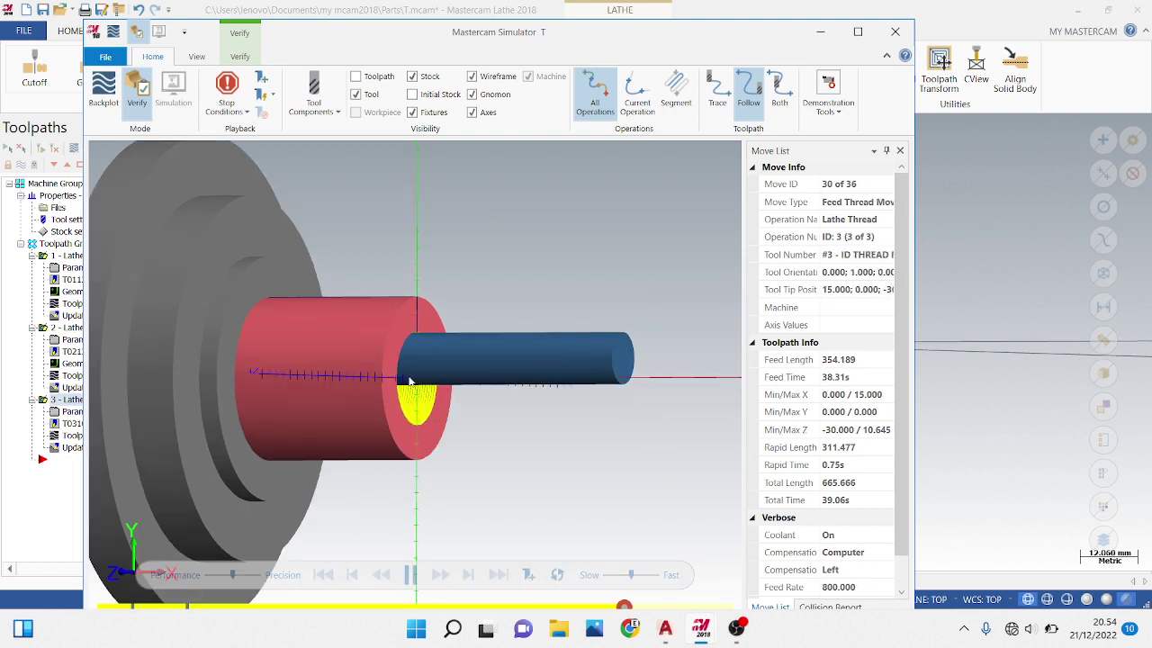
{"action": "scroll", "coordinate": [410, 382], "scroll_direction": "up", "scroll_amount": 1}
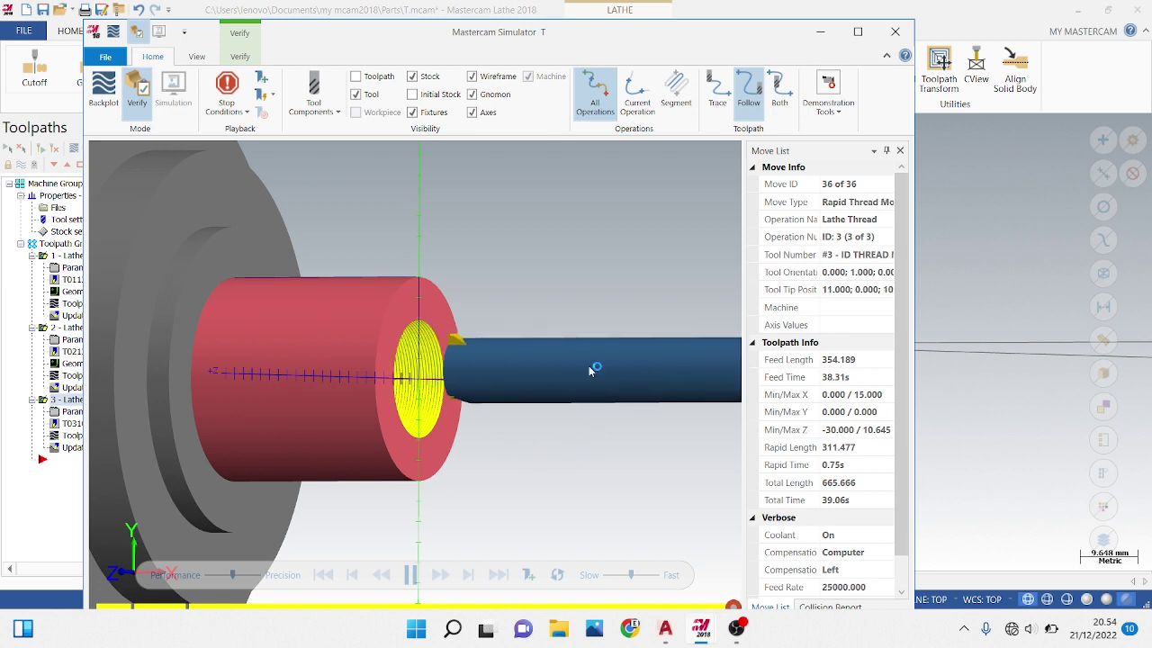
{"action": "left_click", "coordinate": [894, 31]}
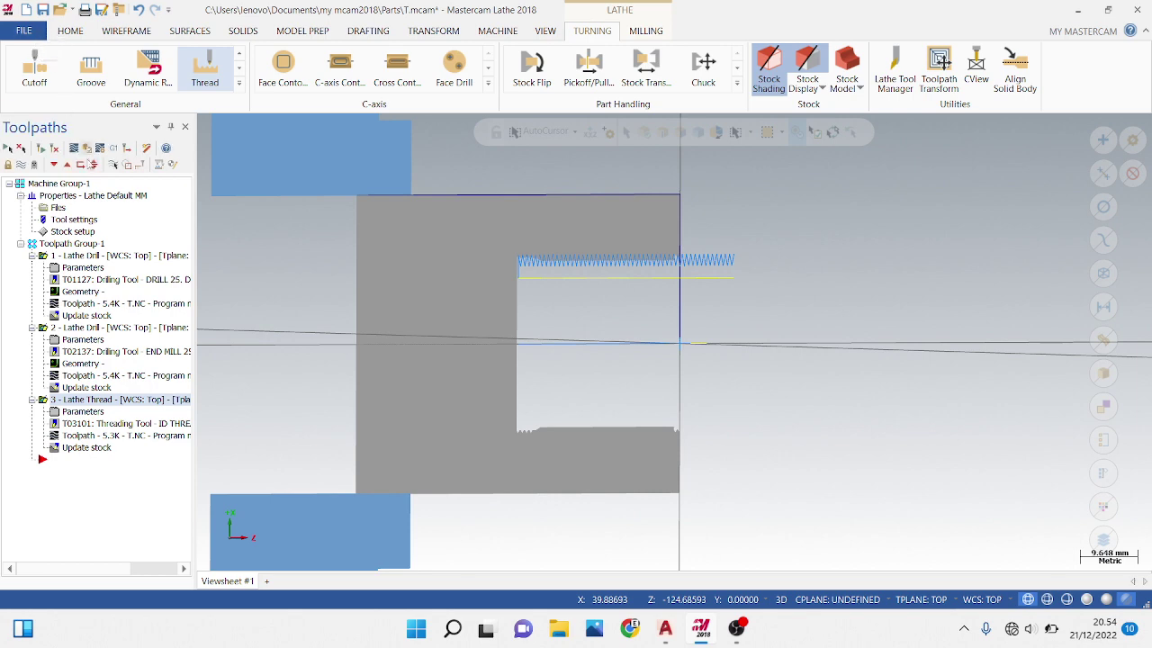
Post the operations to an NC file in the desktop's Acam folder, using the existing naming pattern ending in Mcam5-2, and review the code
{"action": "key", "text": "Delete"}
{"action": "left_click", "coordinate": [115, 149]}
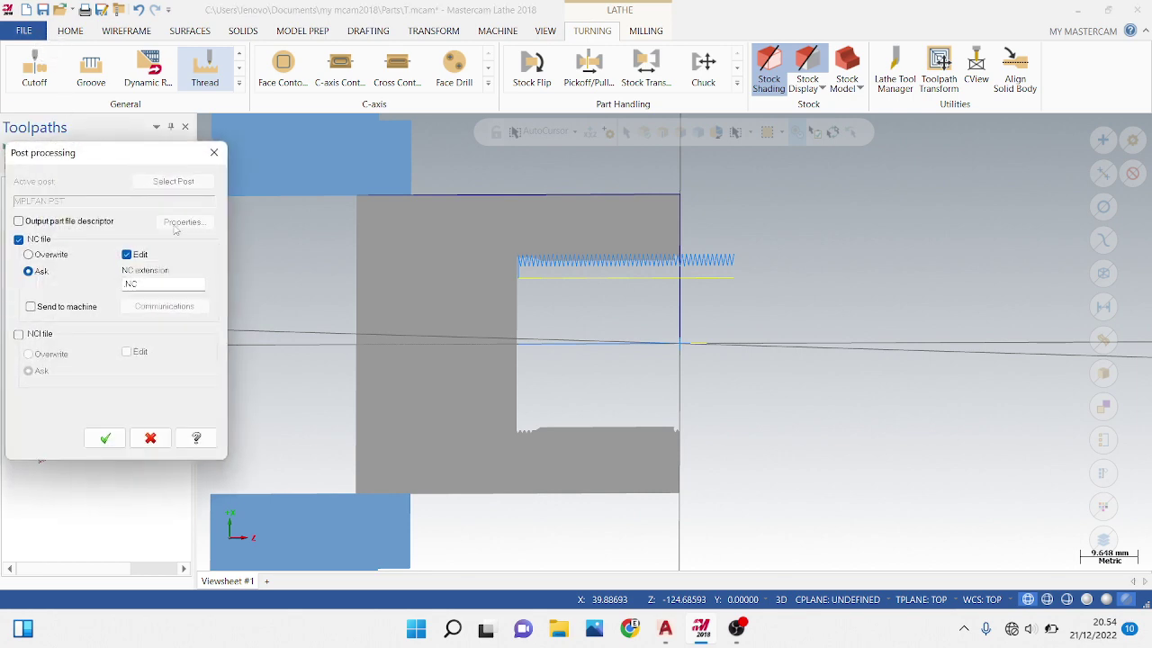
{"action": "left_click", "coordinate": [146, 440]}
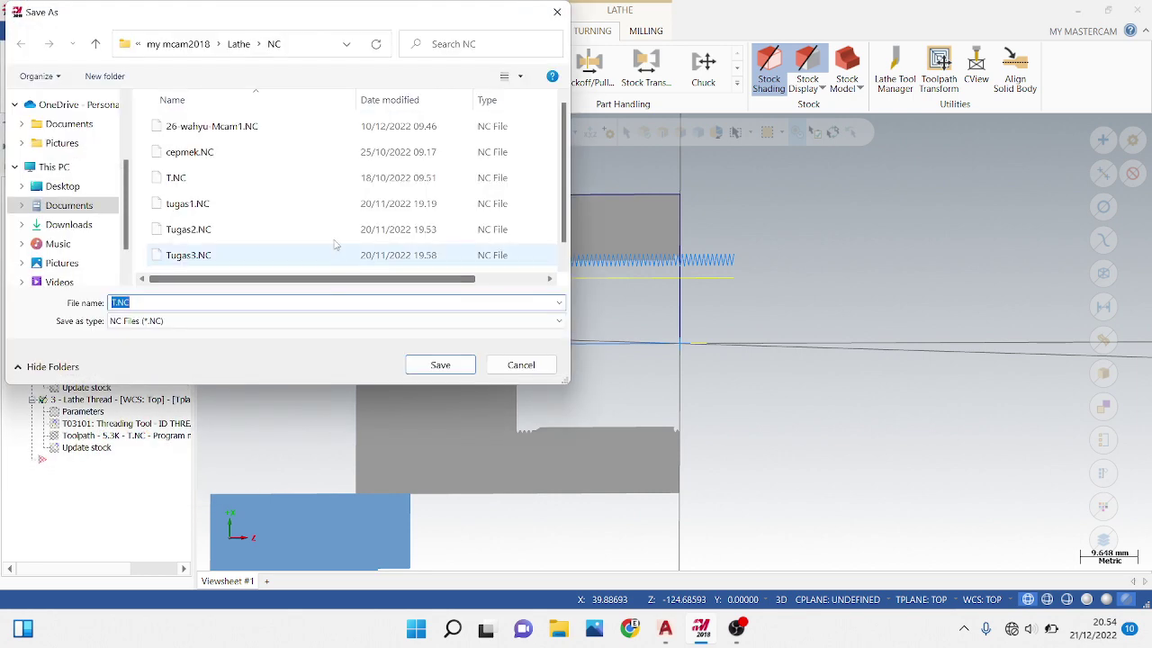
{"action": "left_click", "coordinate": [62, 185]}
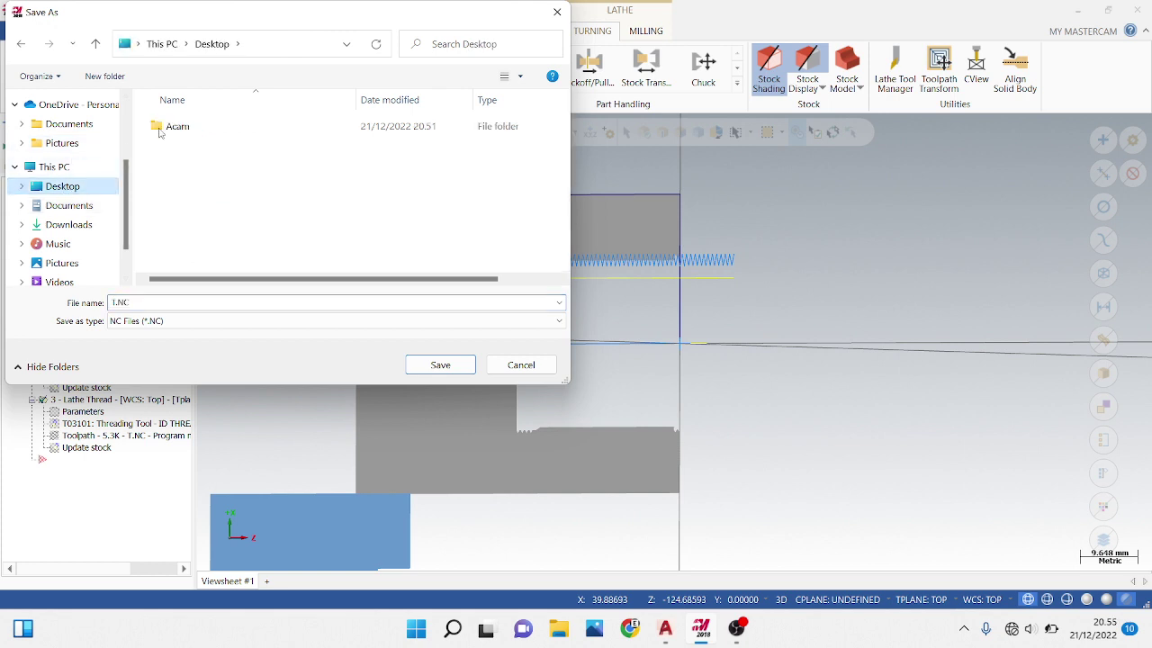
{"action": "double_click", "coordinate": [177, 124]}
{"action": "left_click", "coordinate": [195, 155]}
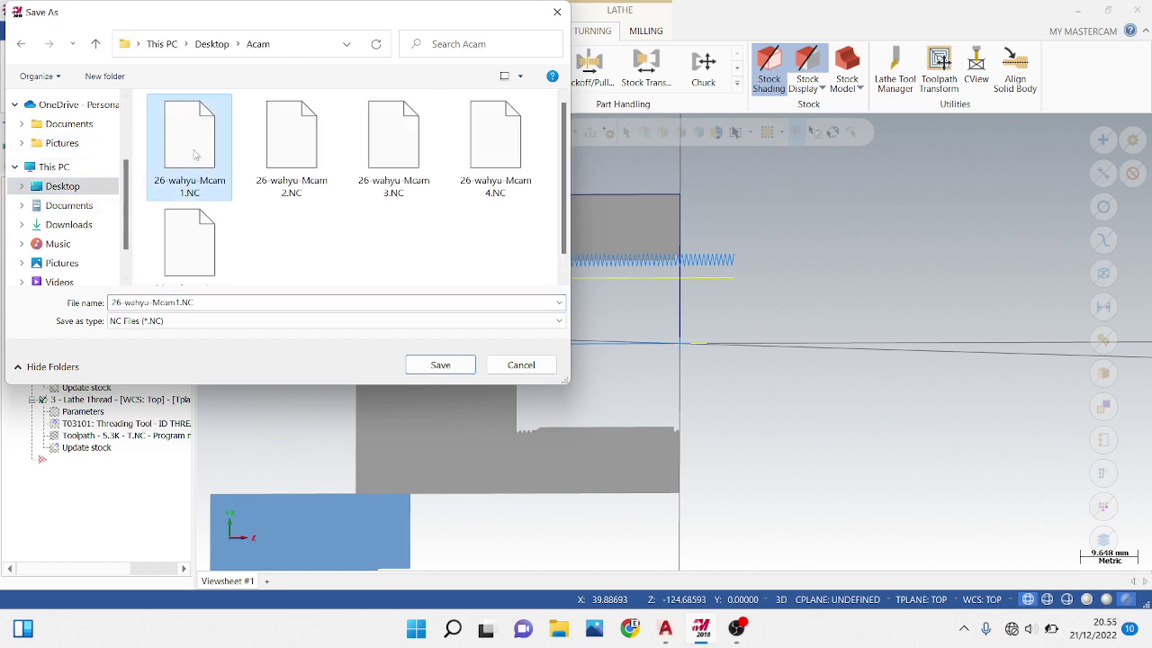
{"action": "left_click", "coordinate": [180, 302]}
{"action": "left_click", "coordinate": [180, 302]}
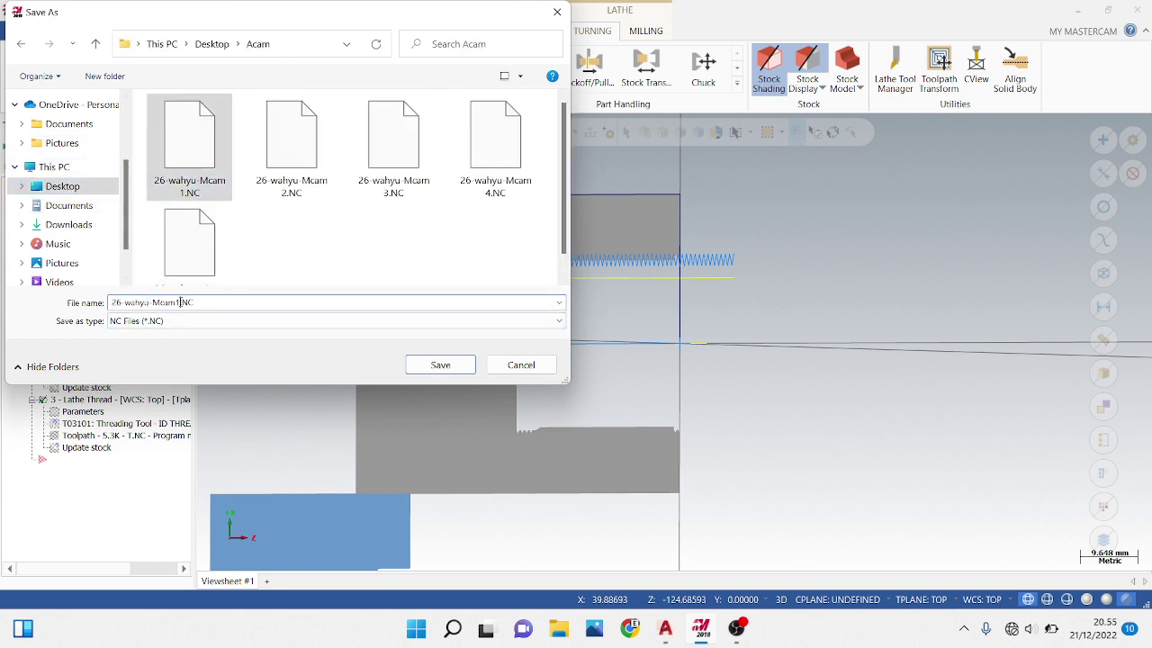
{"action": "key", "text": "BackSpace"}
{"action": "type", "text": "5 2"}
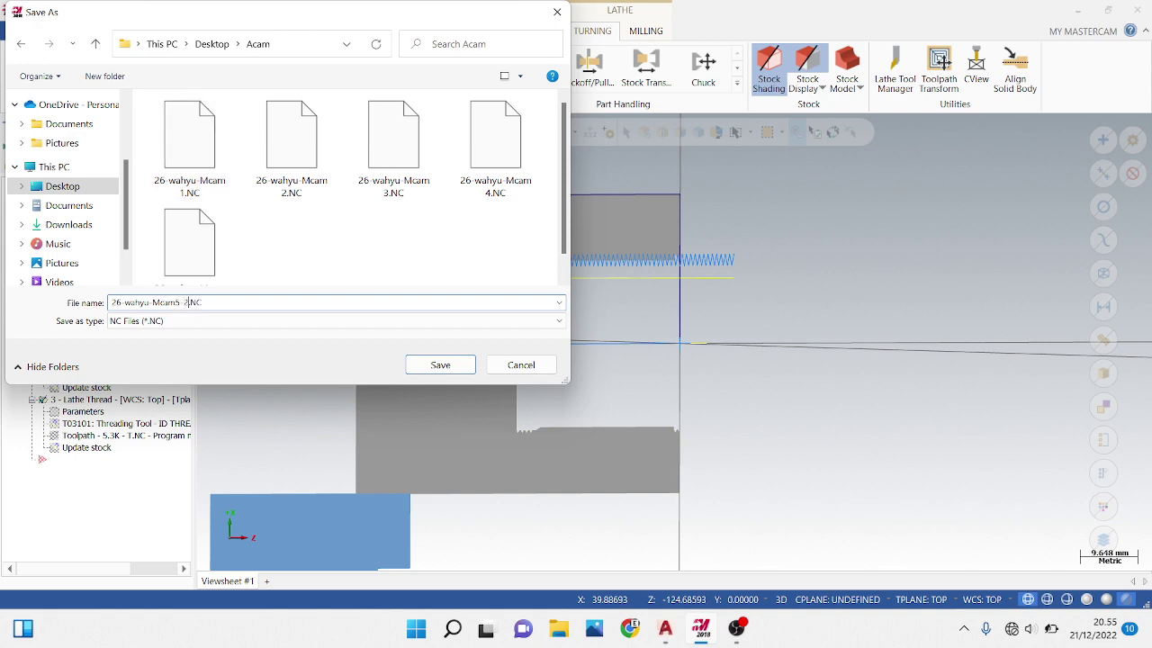
{"action": "key", "text": "Return"}
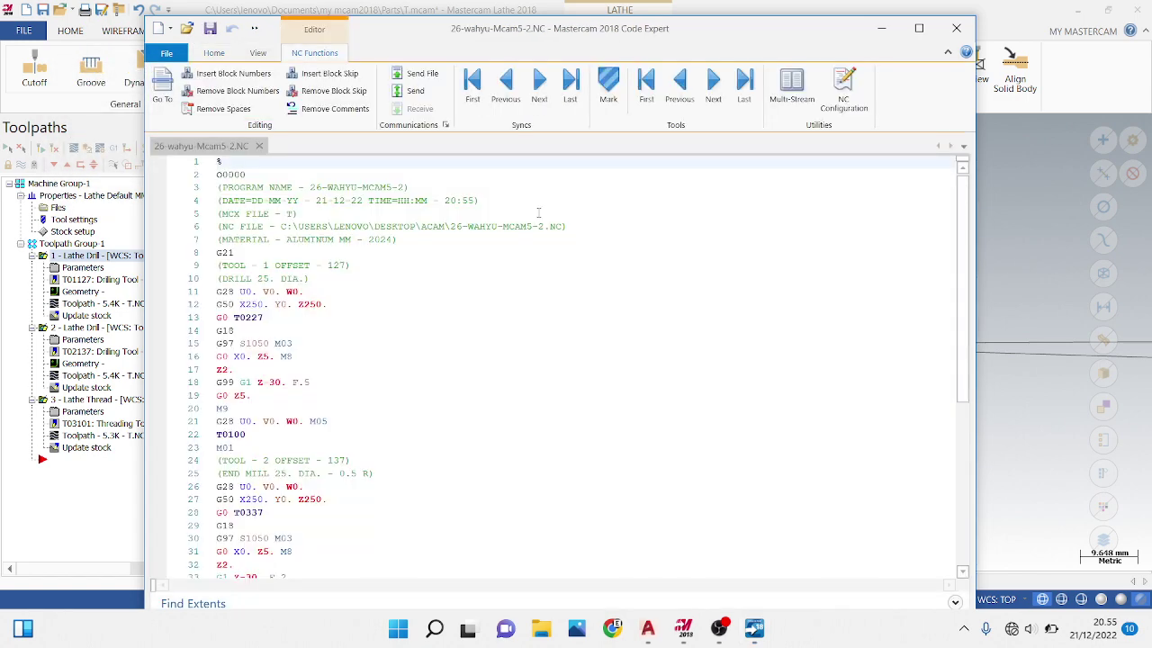
{"action": "scroll", "coordinate": [264, 253], "scroll_direction": "down", "scroll_amount": 7}
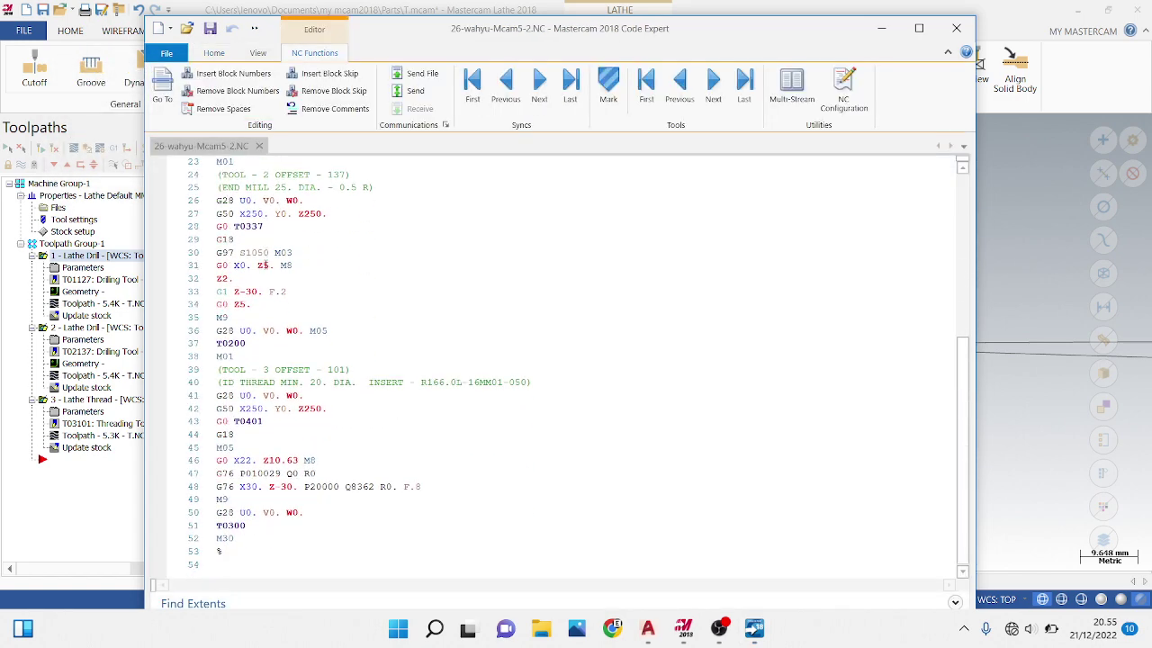
{"action": "left_click", "coordinate": [956, 28]}
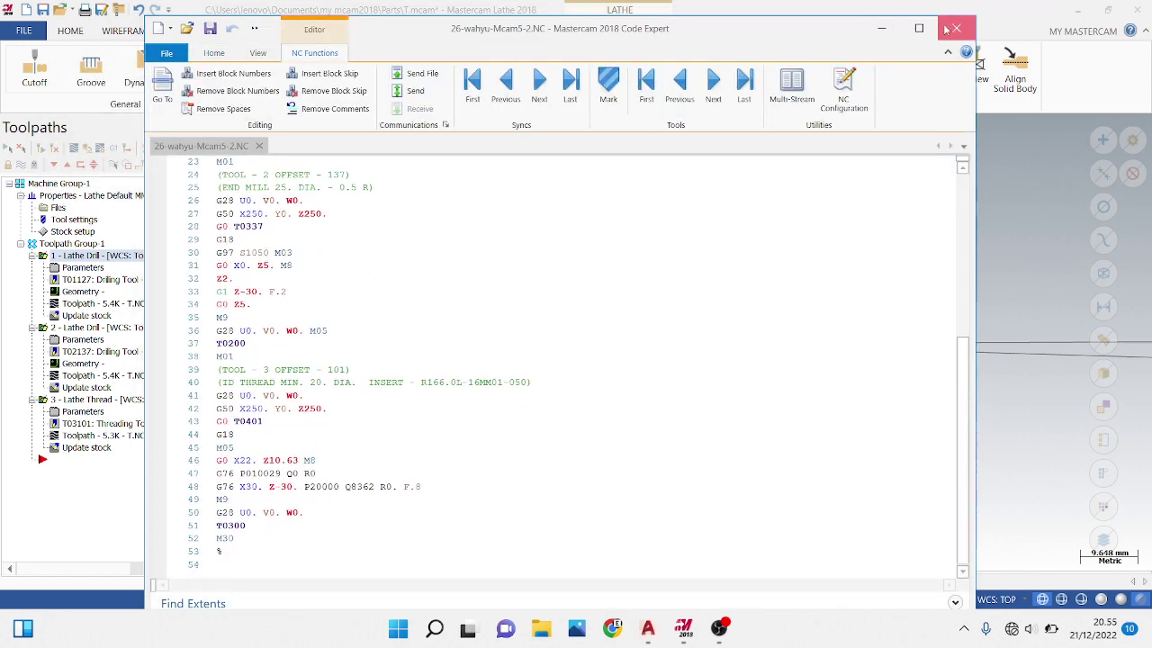
Save the part file in the desktop's Acam folder, using the existing naming pattern ending in Mcam5-2
{"action": "left_click", "coordinate": [23, 30]}
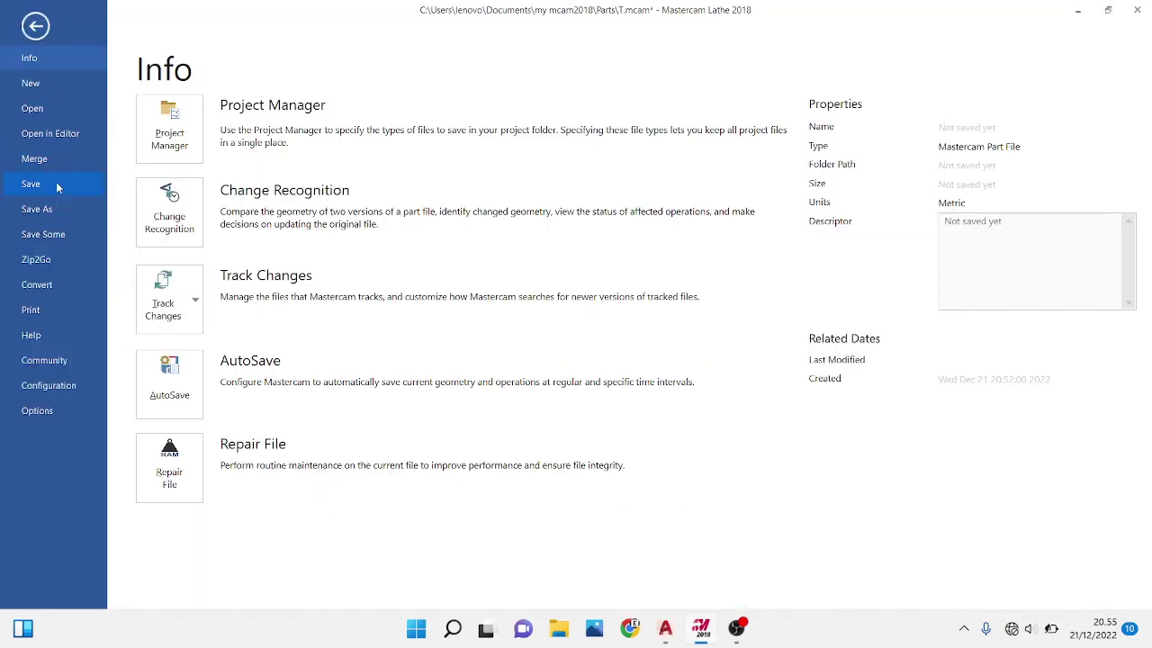
{"action": "left_click", "coordinate": [56, 184]}
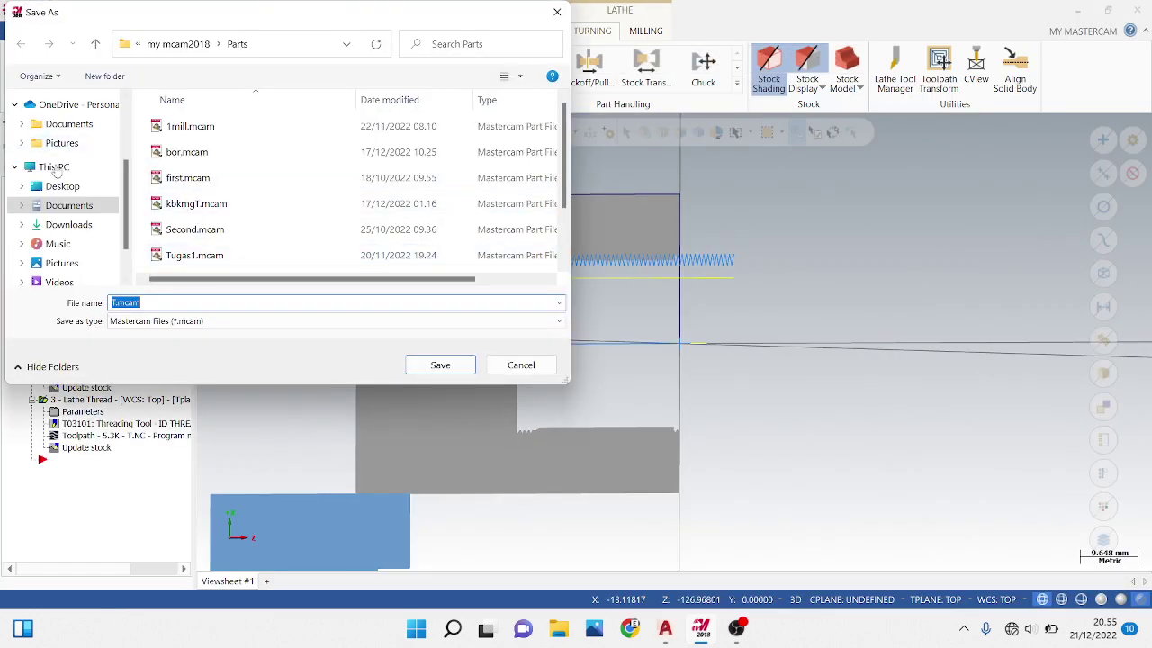
{"action": "left_click", "coordinate": [61, 186]}
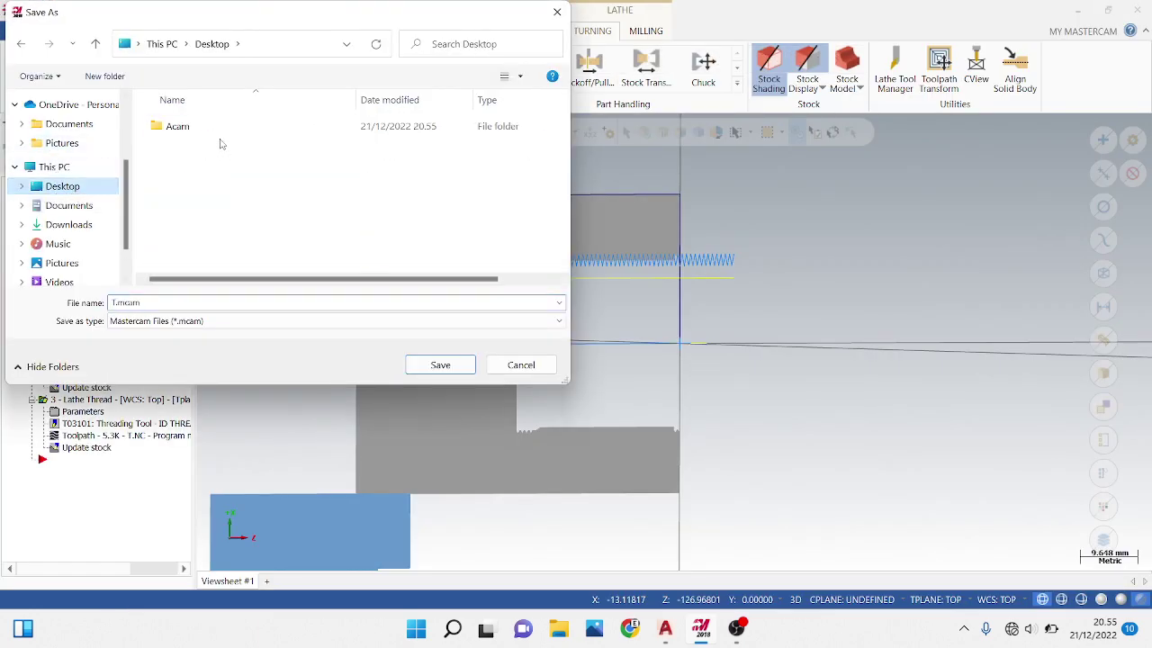
{"action": "double_click", "coordinate": [218, 133]}
{"action": "left_click", "coordinate": [209, 163]}
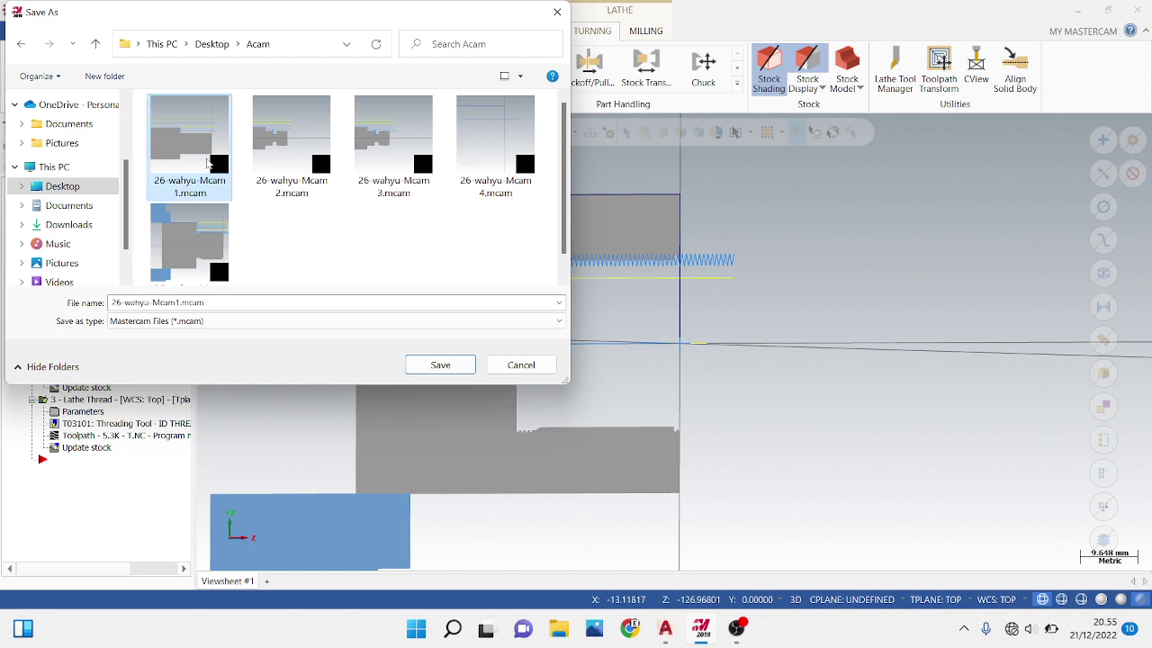
{"action": "double_click", "coordinate": [175, 304]}
{"action": "left_click", "coordinate": [176, 303]}
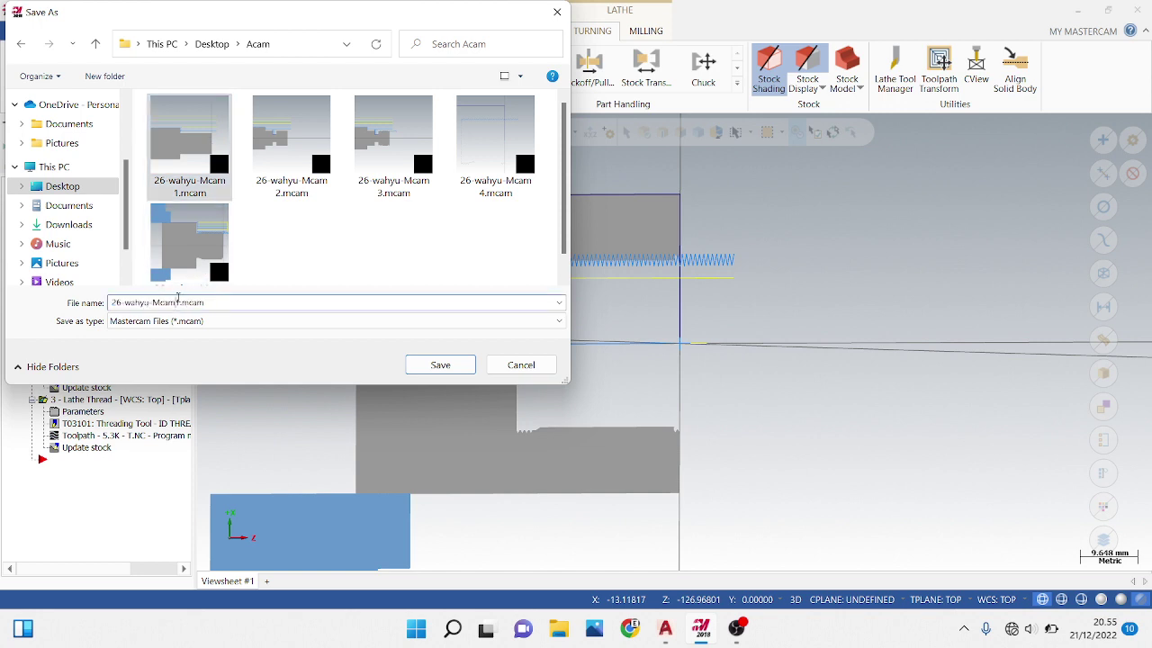
{"action": "key", "text": "BackSpace"}
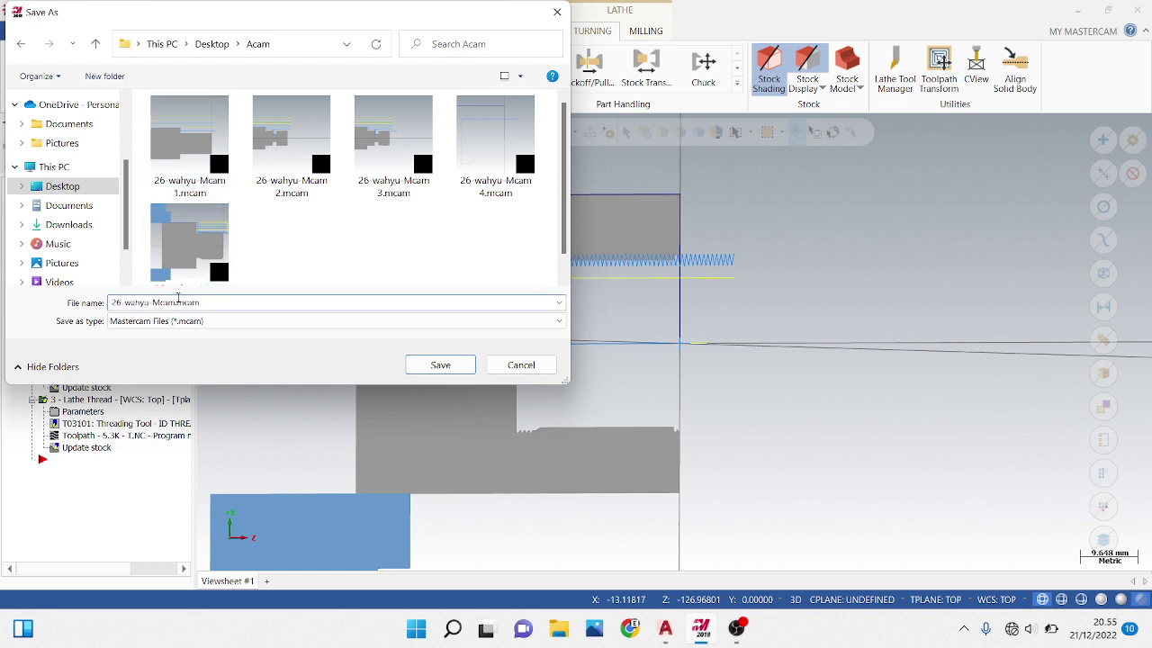
{"action": "type", "text": "5"}
{"action": "type", "text": " 2"}
{"action": "key", "text": "Return"}
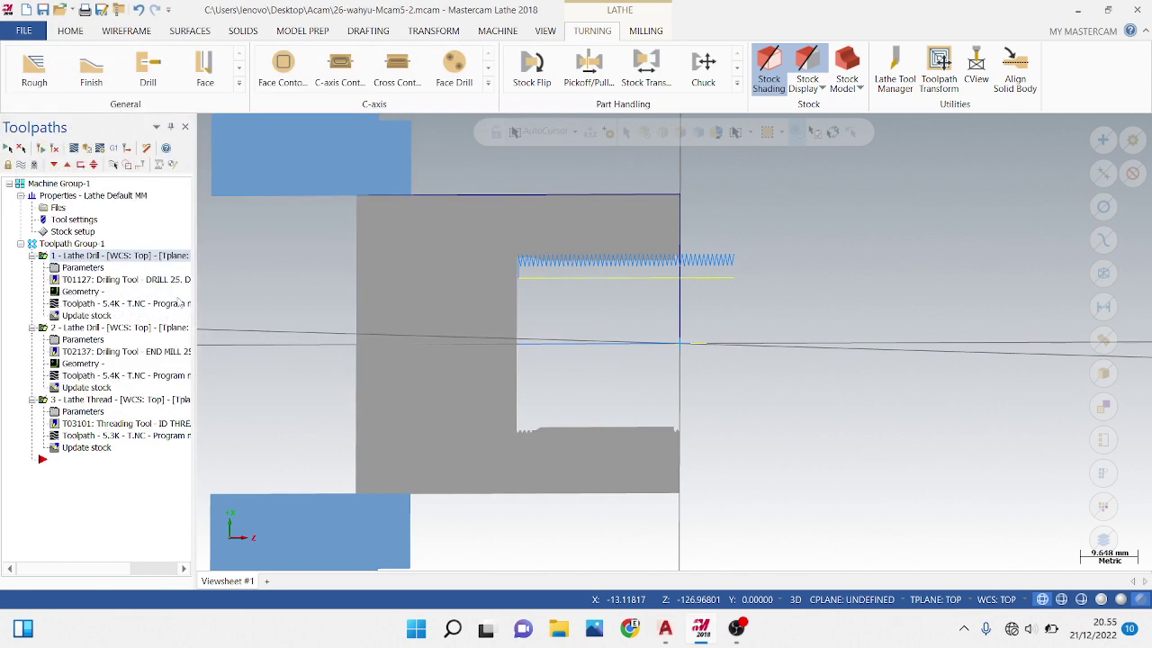